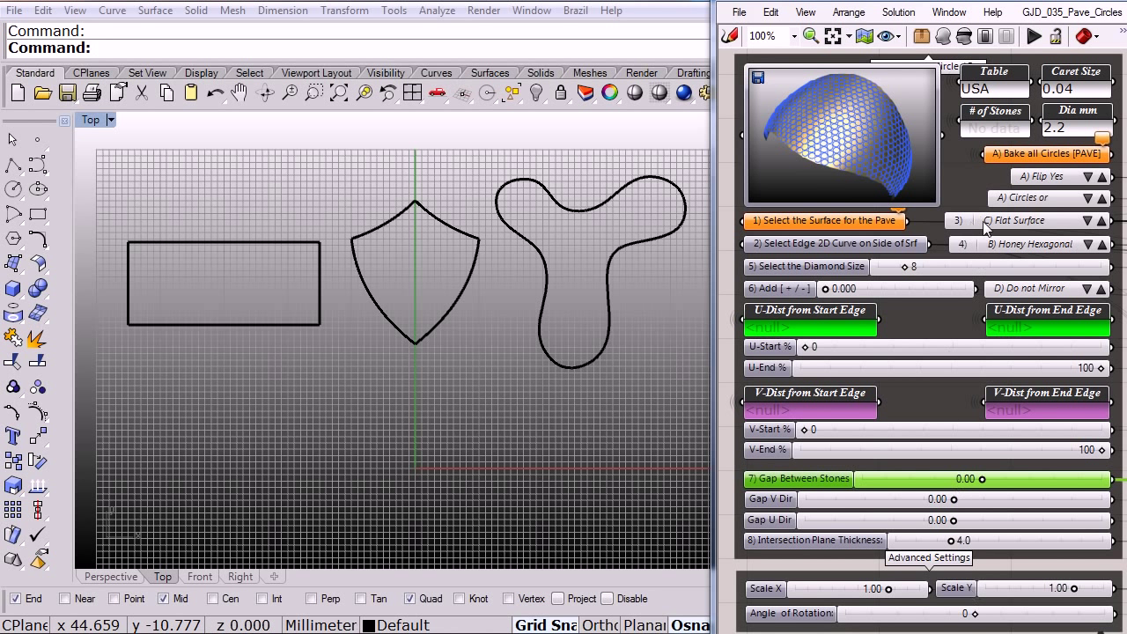
# Step: Cycle the surface type through Closed BRep, Open BRep and 4 Edges Free Form, then back to Flat Surface
pyautogui.click(1089, 222)
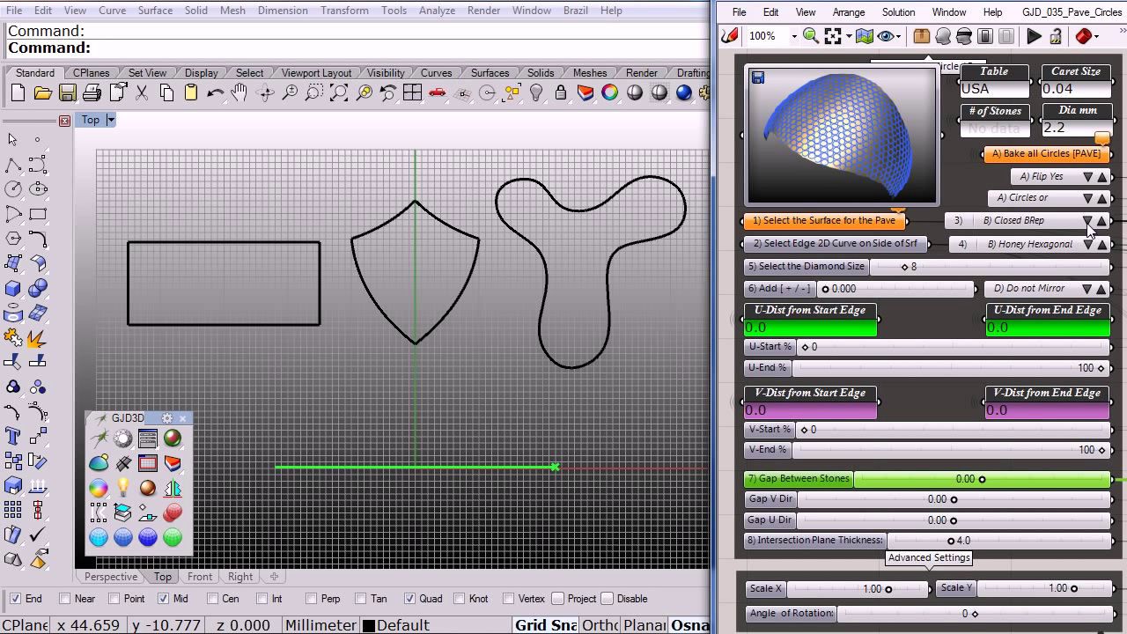
pyautogui.click(1088, 222)
pyautogui.click(1089, 222)
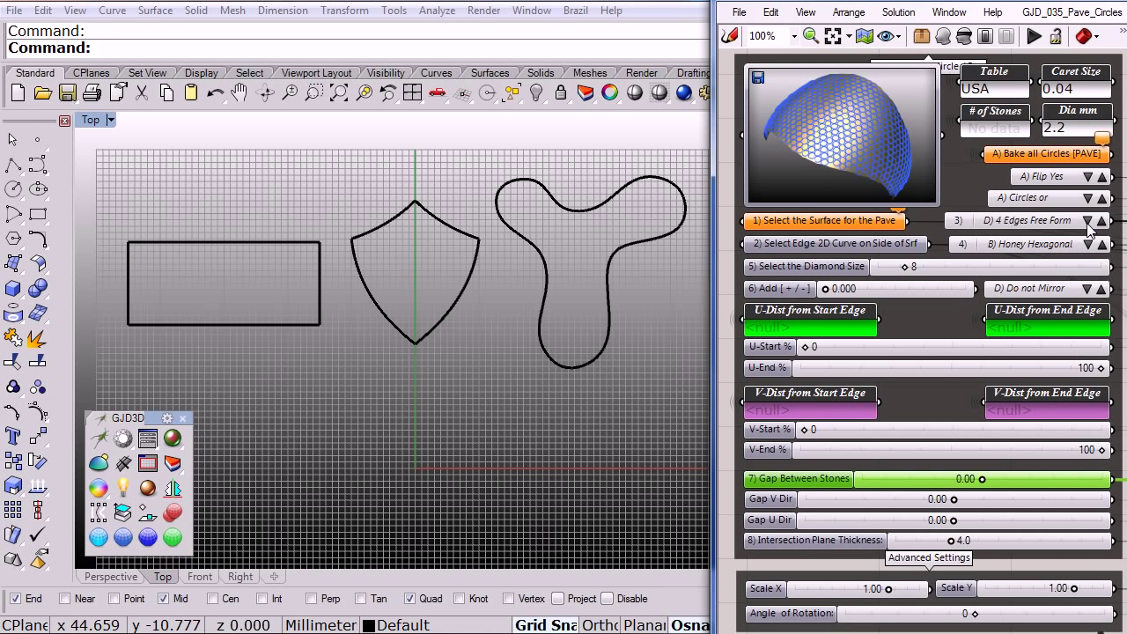
pyautogui.click(1089, 222)
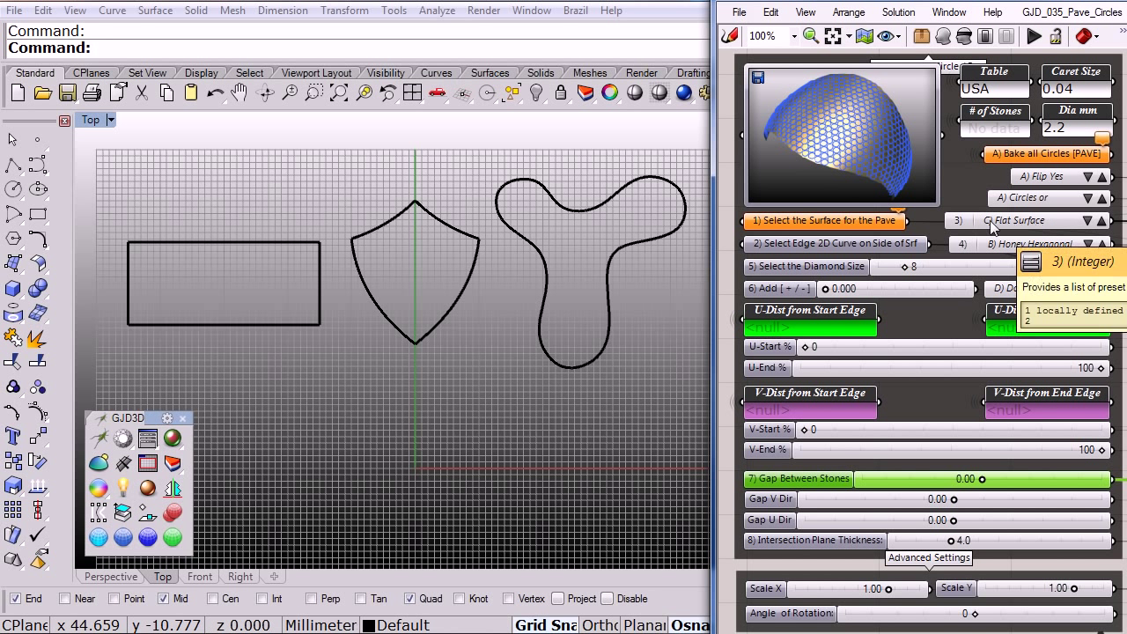
# Step: Select the rectangle, shield and free-form curves in turn, then deselect them
pyautogui.click(271, 241)
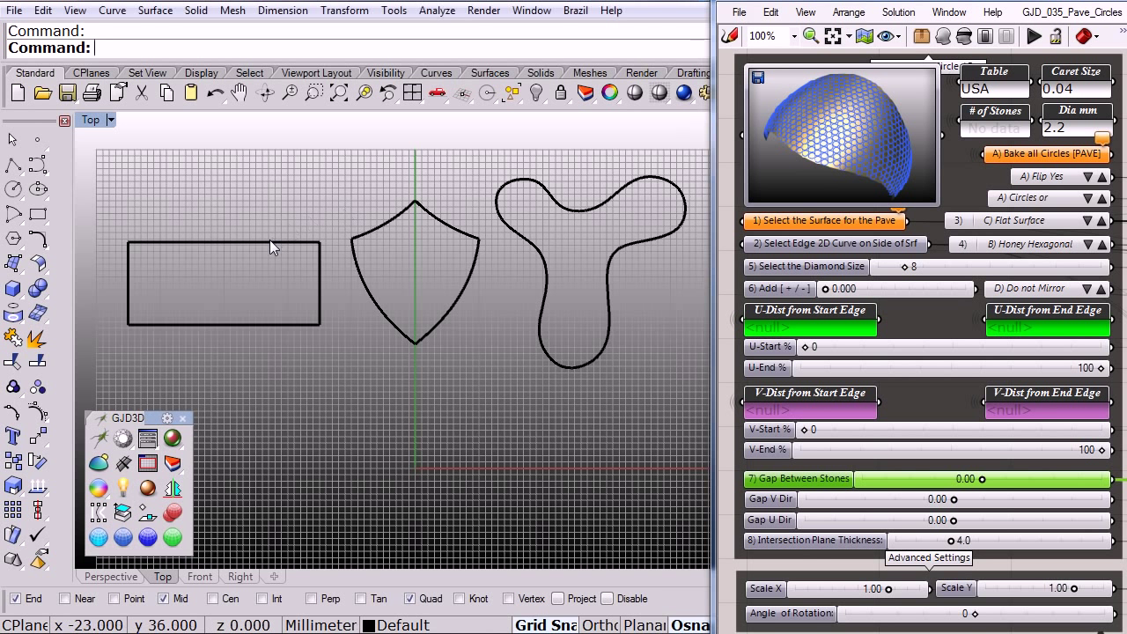
pyautogui.click(377, 223)
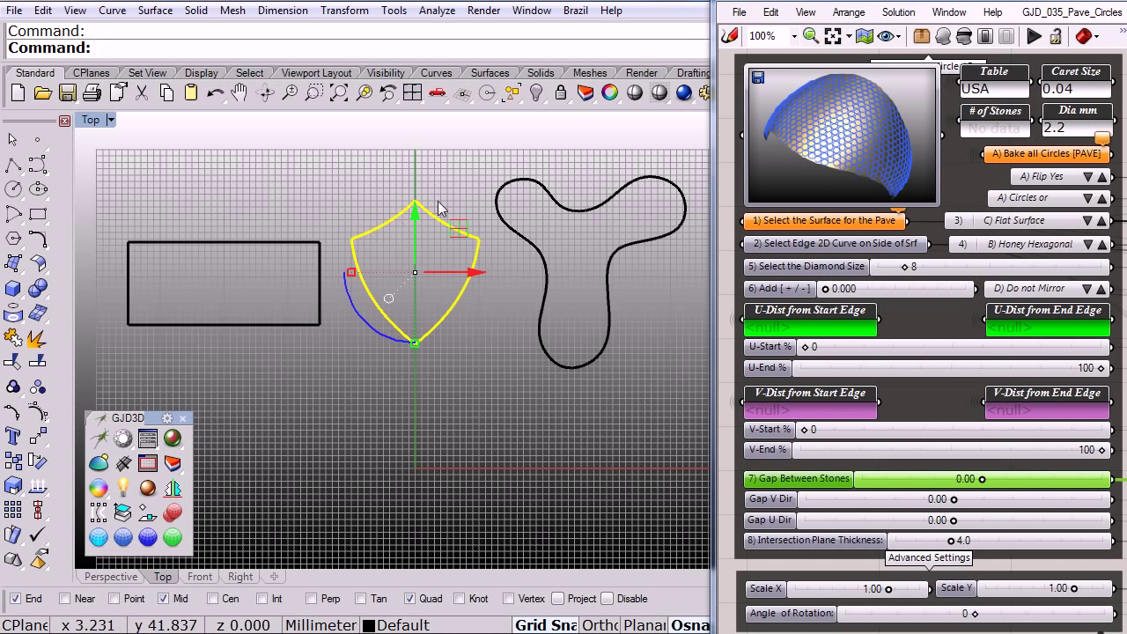
pyautogui.click(510, 187)
pyautogui.click(430, 184)
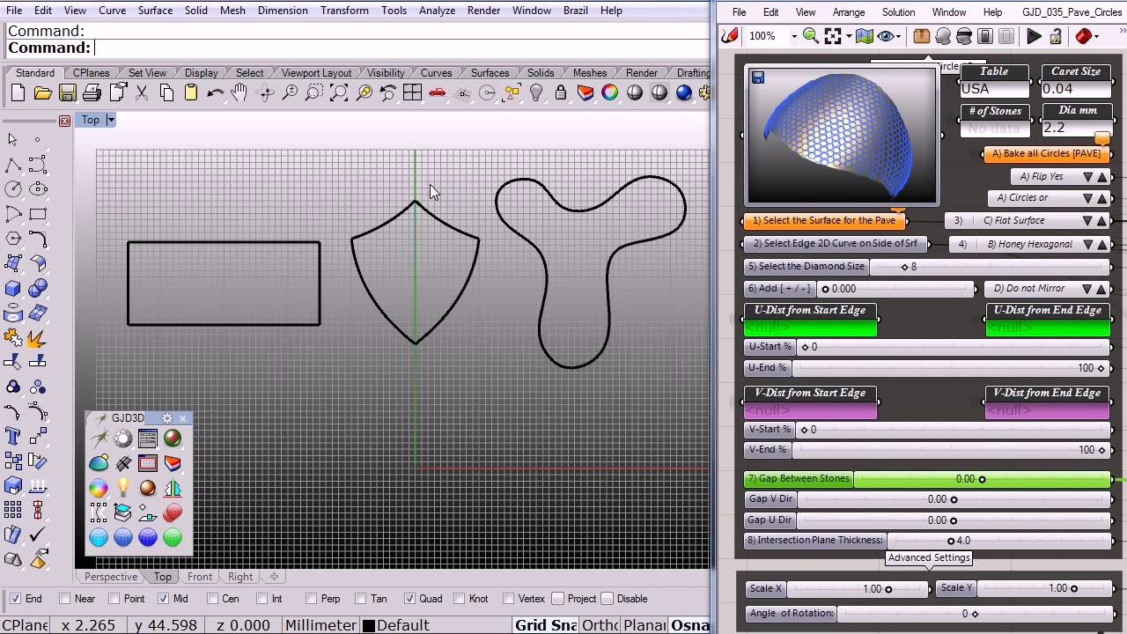
# Step: Hide the grid, frame the rectangle, and set it as the pavé surface with Set one Geometry
pyautogui.press('F7')
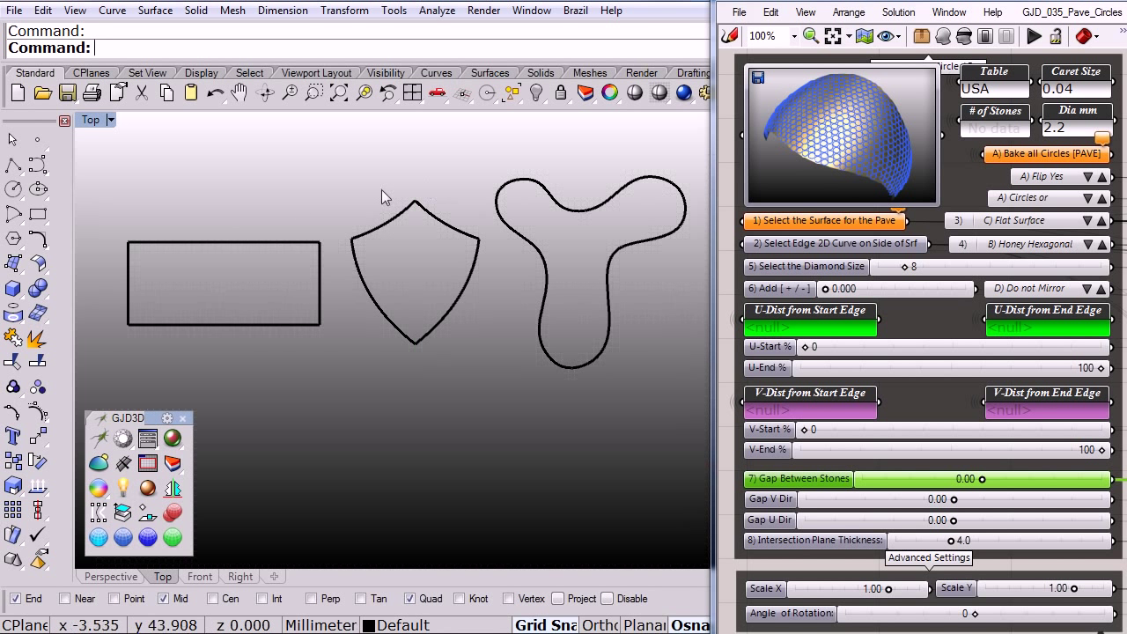
pyautogui.moveTo(218, 256); pyautogui.dragTo(361, 250, button='right')
pyautogui.scroll(10, 377, 282)
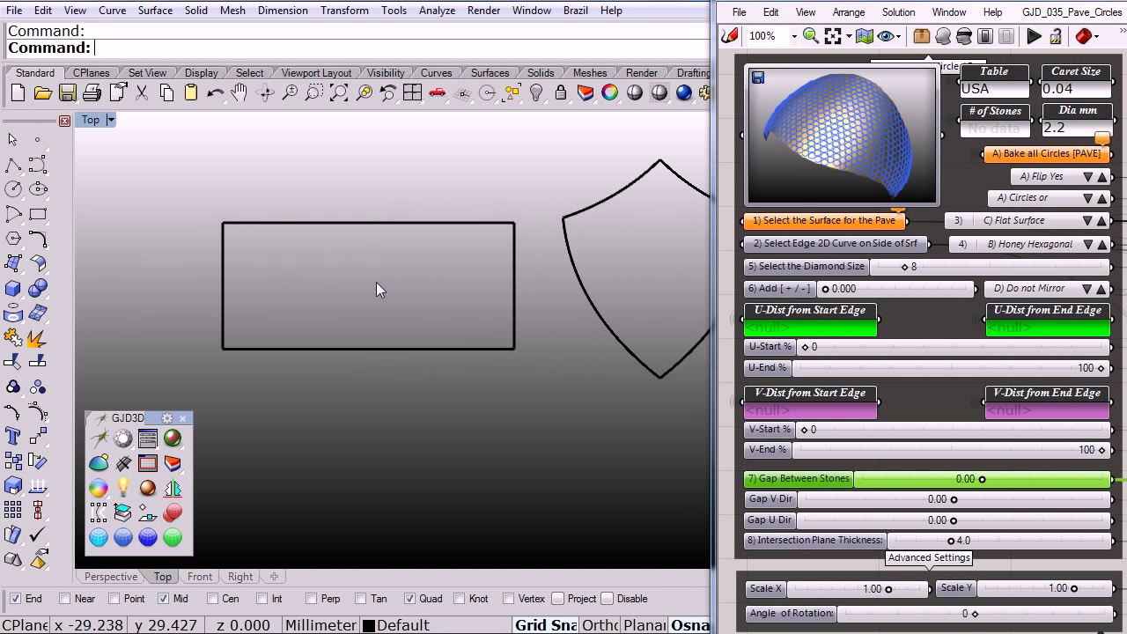
pyautogui.moveTo(398, 300); pyautogui.dragTo(444, 293, button='right')
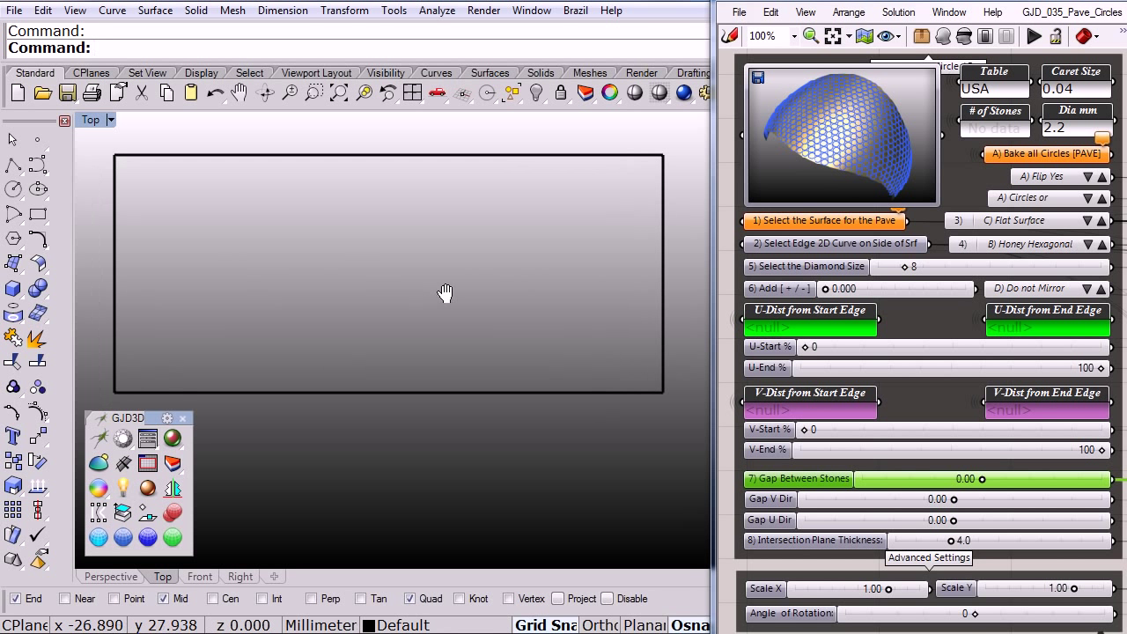
pyautogui.rightClick(781, 221)
pyautogui.click(848, 507)
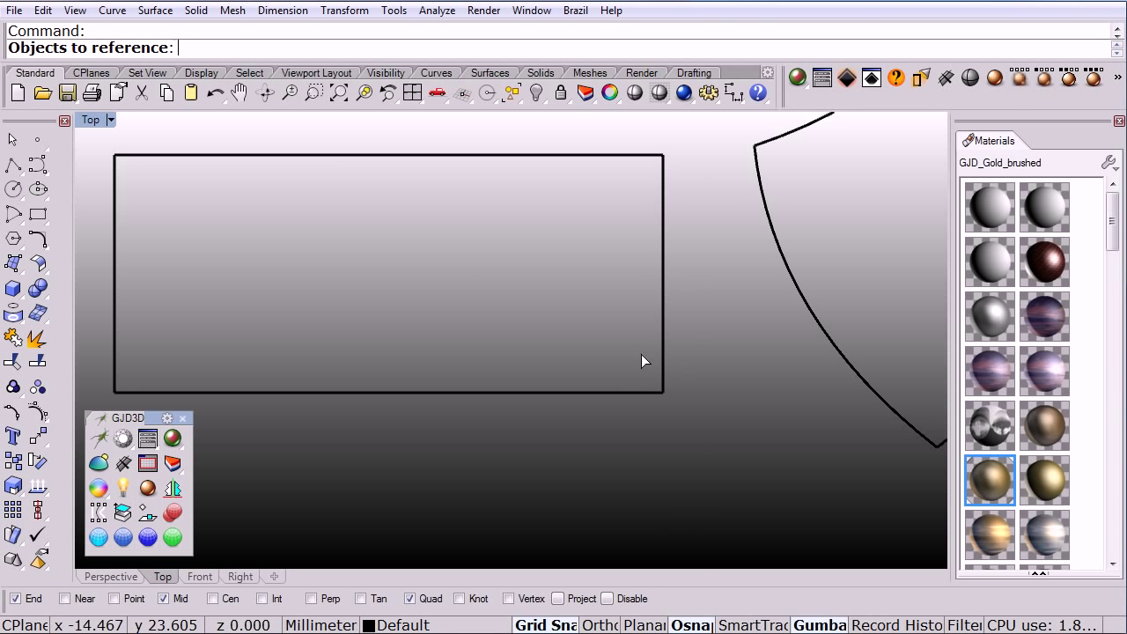
pyautogui.click(362, 156)
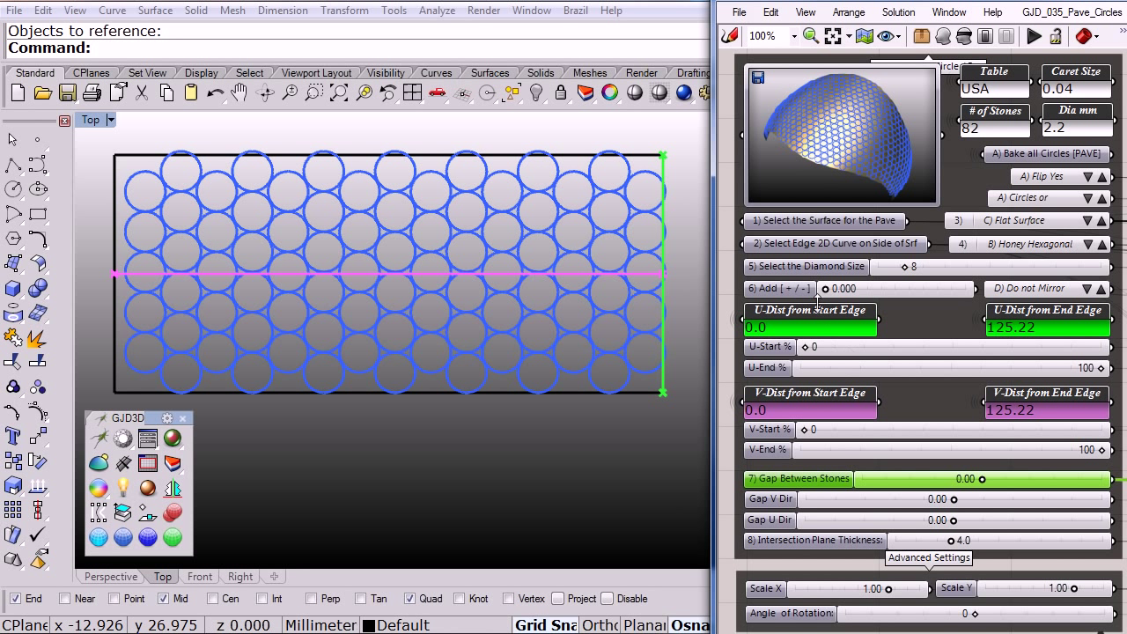
# Step: Shrink the stones to diamond size 6 and trim the pavé back from all four U and V edges
pyautogui.moveTo(904, 270)
pyautogui.mouseDown()
pyautogui.moveTo(887, 269)
pyautogui.moveTo(925, 270)
pyautogui.moveTo(897, 269)
pyautogui.mouseUp()
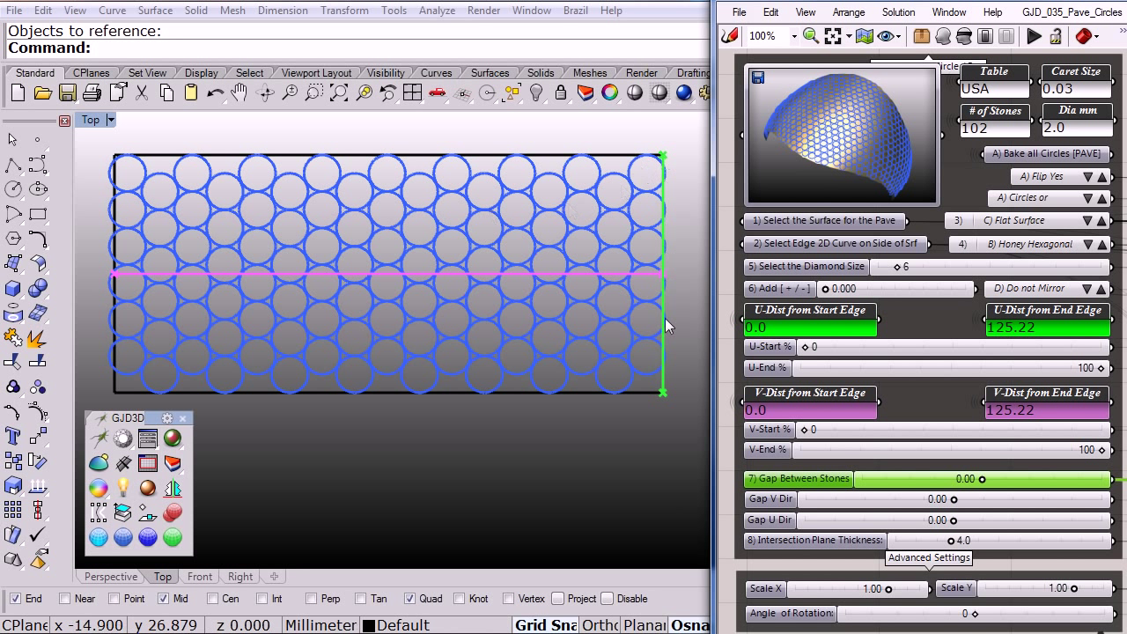
pyautogui.moveTo(804, 347); pyautogui.dragTo(894, 352)
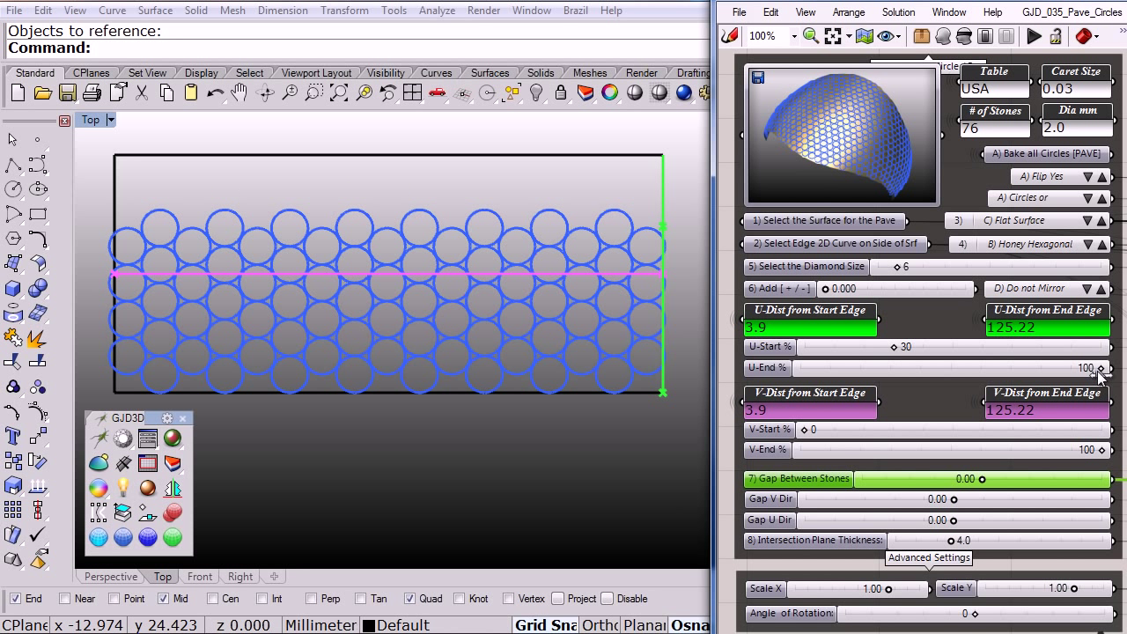
pyautogui.moveTo(1103, 372); pyautogui.dragTo(1033, 372)
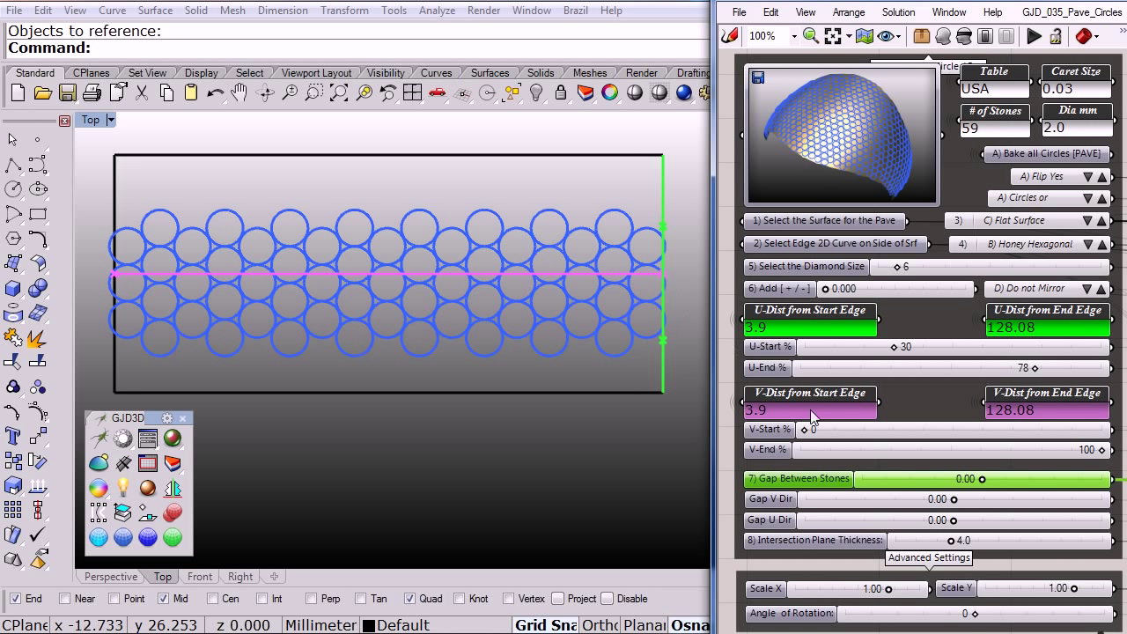
pyautogui.moveTo(805, 429); pyautogui.dragTo(902, 431)
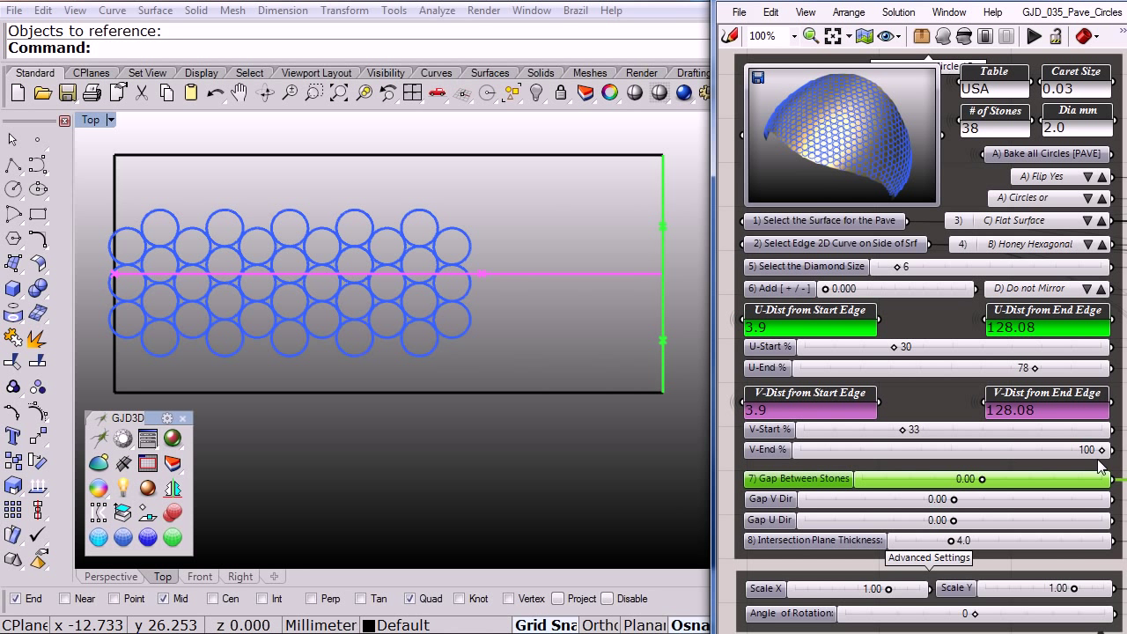
pyautogui.moveTo(1102, 450); pyautogui.dragTo(1055, 458)
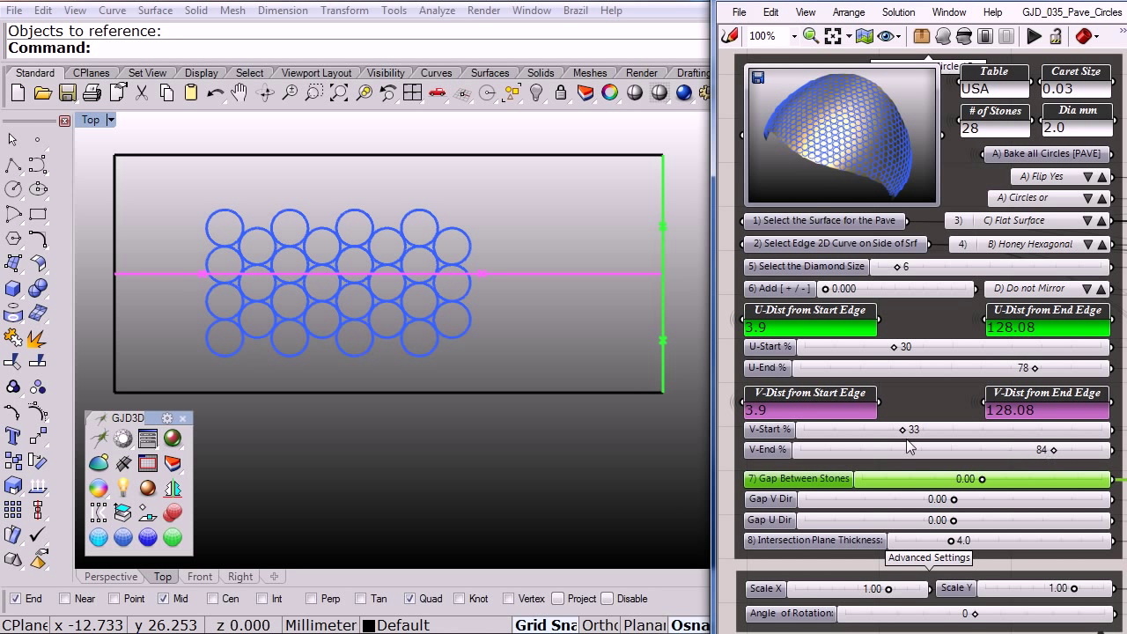
# Step: Fine-tune the edge trims to U 13–87% and V 14–84%
pyautogui.moveTo(903, 431); pyautogui.dragTo(846, 432)
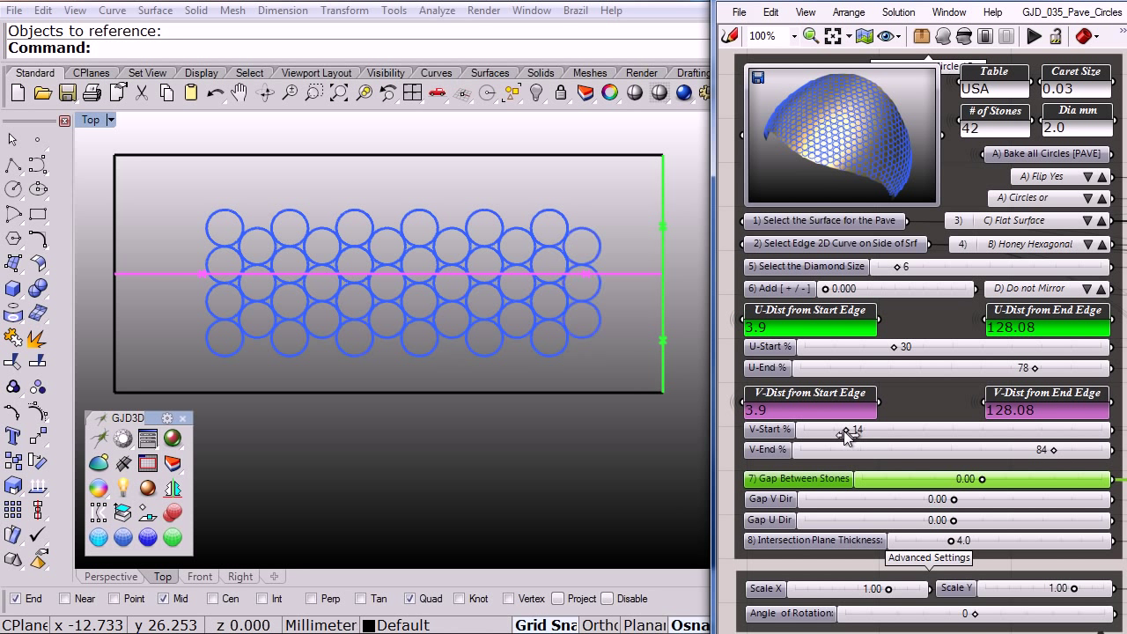
pyautogui.moveTo(894, 347); pyautogui.dragTo(868, 352)
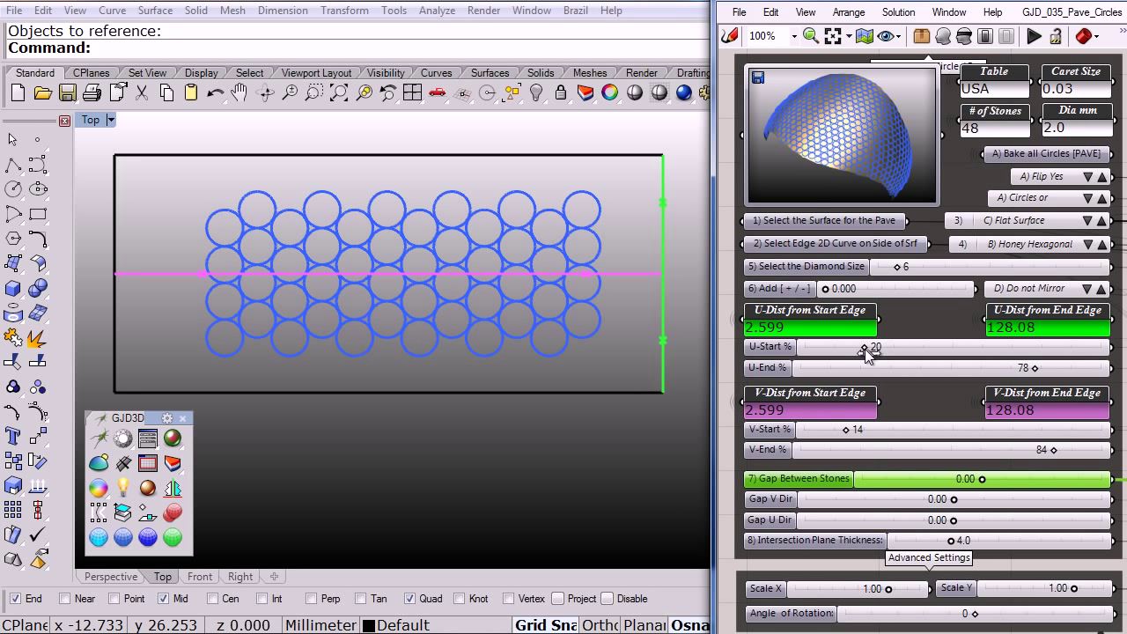
pyautogui.moveTo(1035, 367); pyautogui.dragTo(1064, 370)
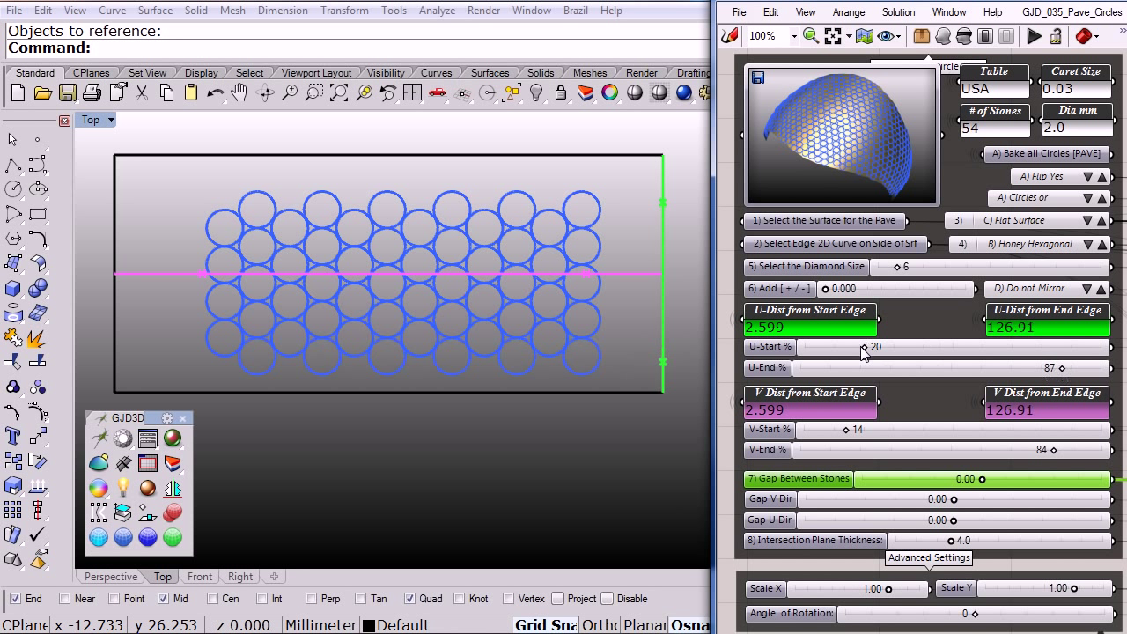
pyautogui.moveTo(863, 349); pyautogui.dragTo(843, 349)
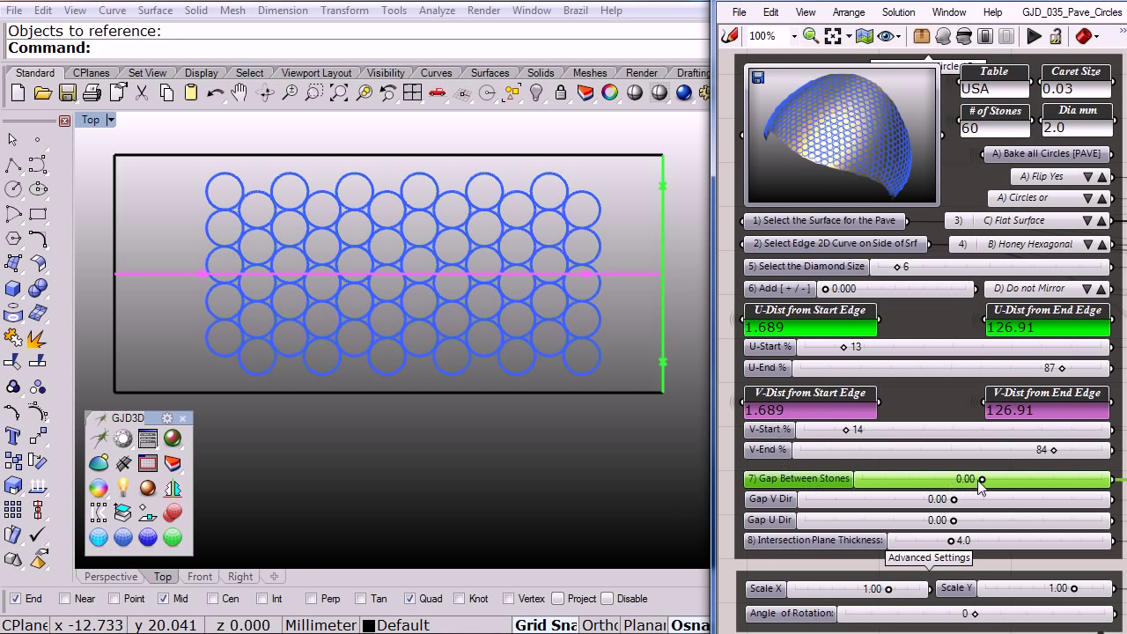
# Step: Set a 0.10 gap between stones, reset the V gap to 0.00, and add a 0.12 U gap
pyautogui.moveTo(983, 480)
pyautogui.mouseDown()
pyautogui.moveTo(998, 481)
pyautogui.moveTo(984, 481)
pyautogui.mouseUp()
pyautogui.moveTo(955, 502); pyautogui.dragTo(999, 523)
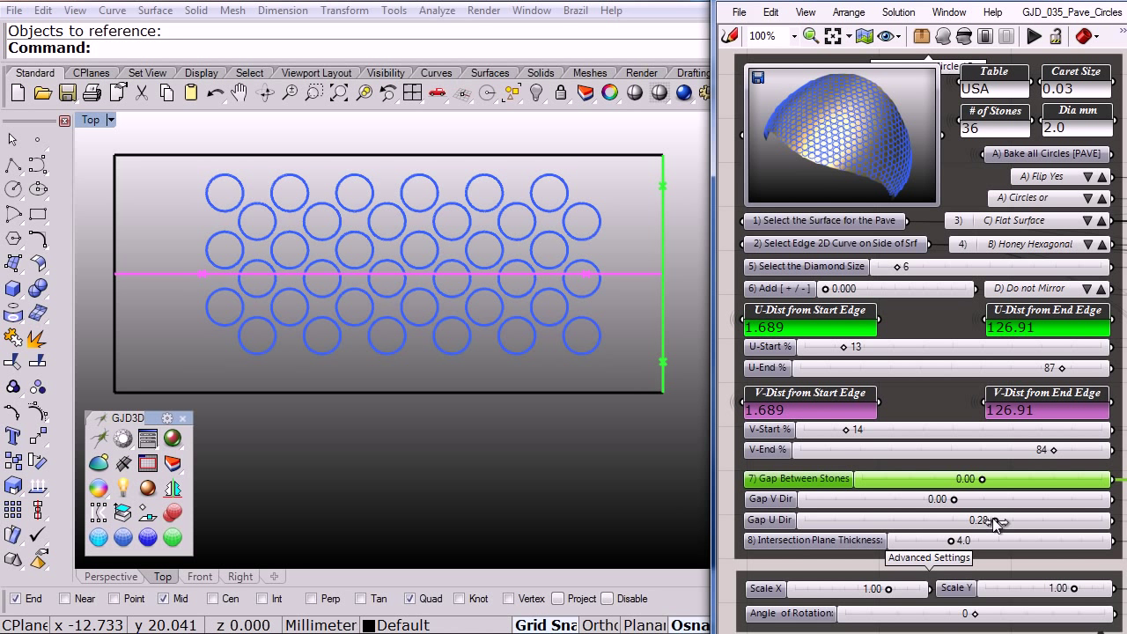
pyautogui.moveTo(998, 523); pyautogui.dragTo(955, 527)
pyautogui.moveTo(982, 479); pyautogui.dragTo(988, 483)
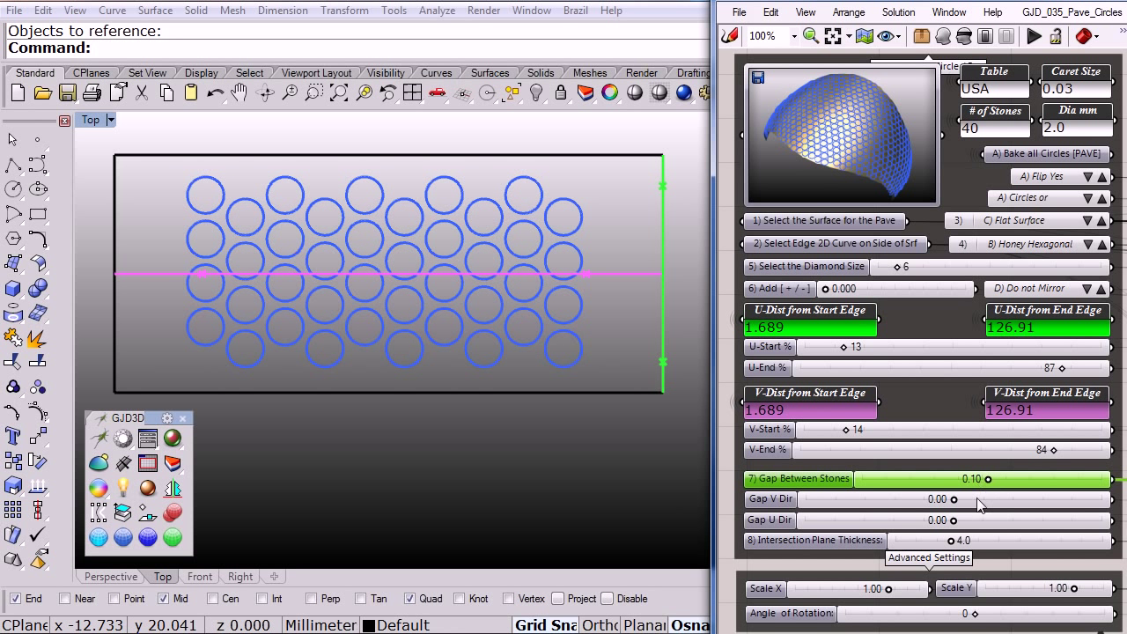
pyautogui.moveTo(956, 525); pyautogui.dragTo(978, 525)
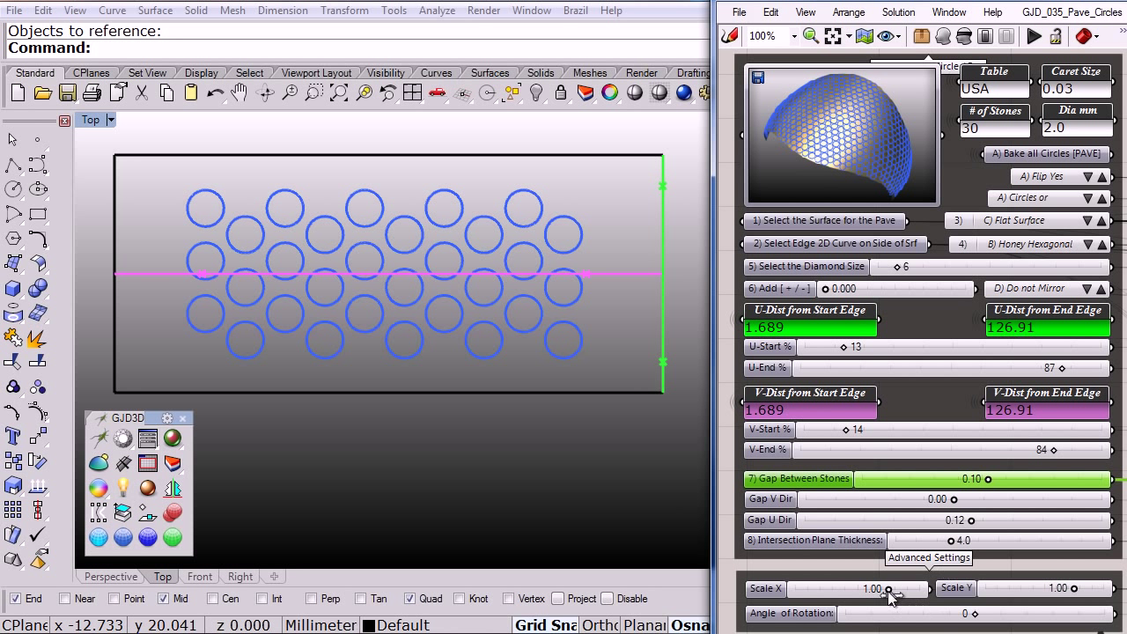
# Step: Scale stones to 0.63 X ovals, set gap -0.08, U gap 0.03, and rotation back to 0
pyautogui.moveTo(889, 591); pyautogui.dragTo(876, 591)
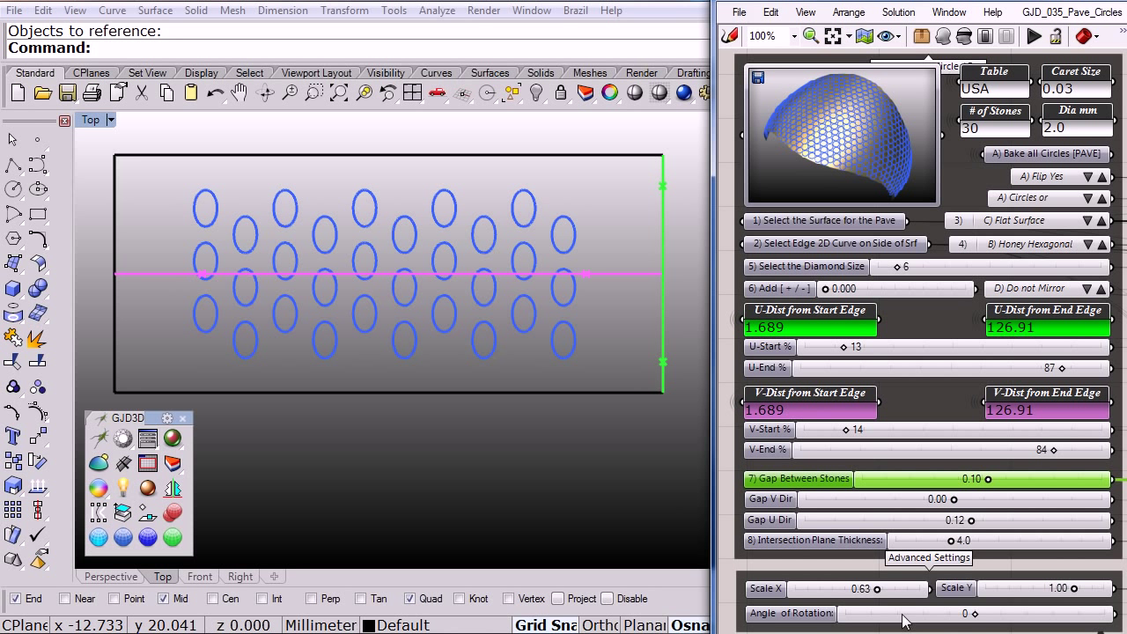
pyautogui.moveTo(974, 613); pyautogui.dragTo(934, 619)
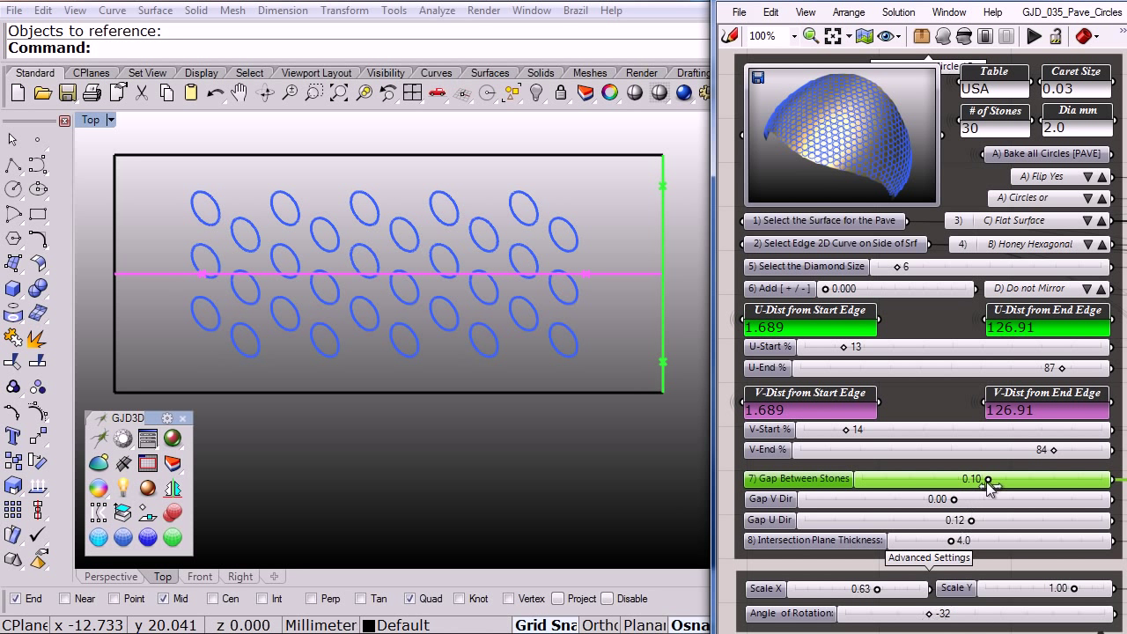
pyautogui.moveTo(988, 484); pyautogui.dragTo(977, 487)
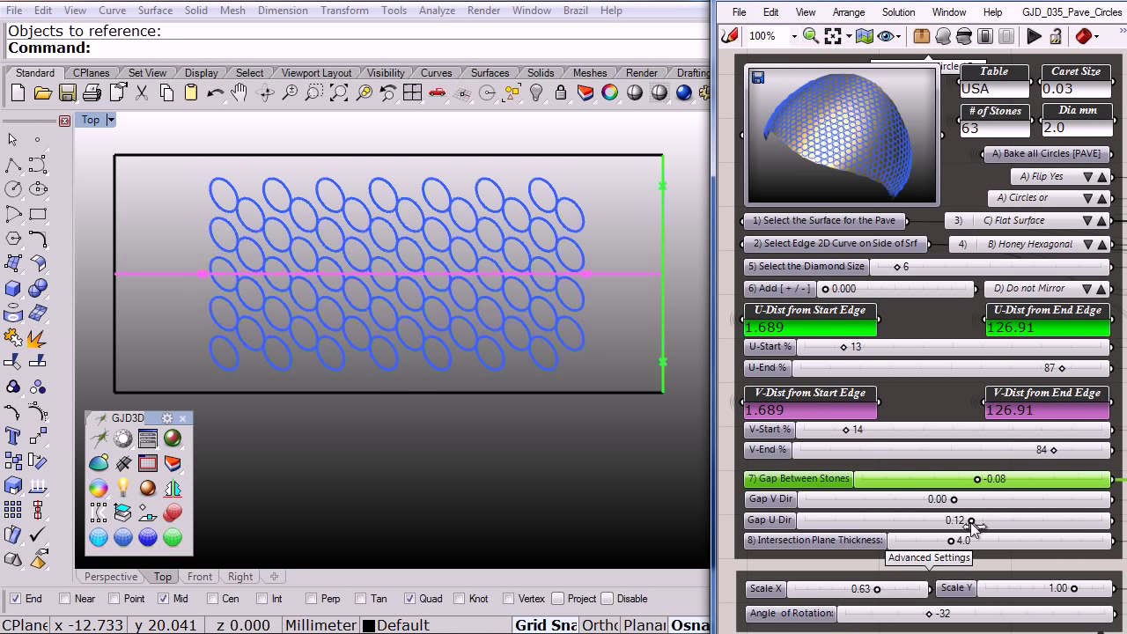
pyautogui.moveTo(976, 526); pyautogui.dragTo(962, 533)
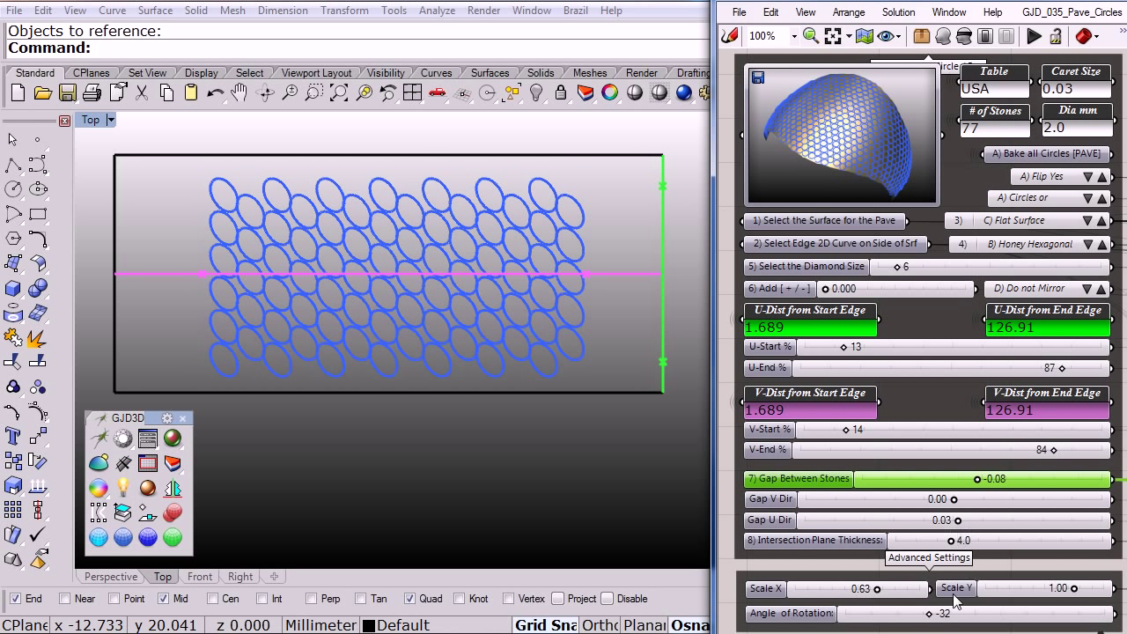
pyautogui.moveTo(932, 618); pyautogui.dragTo(977, 621)
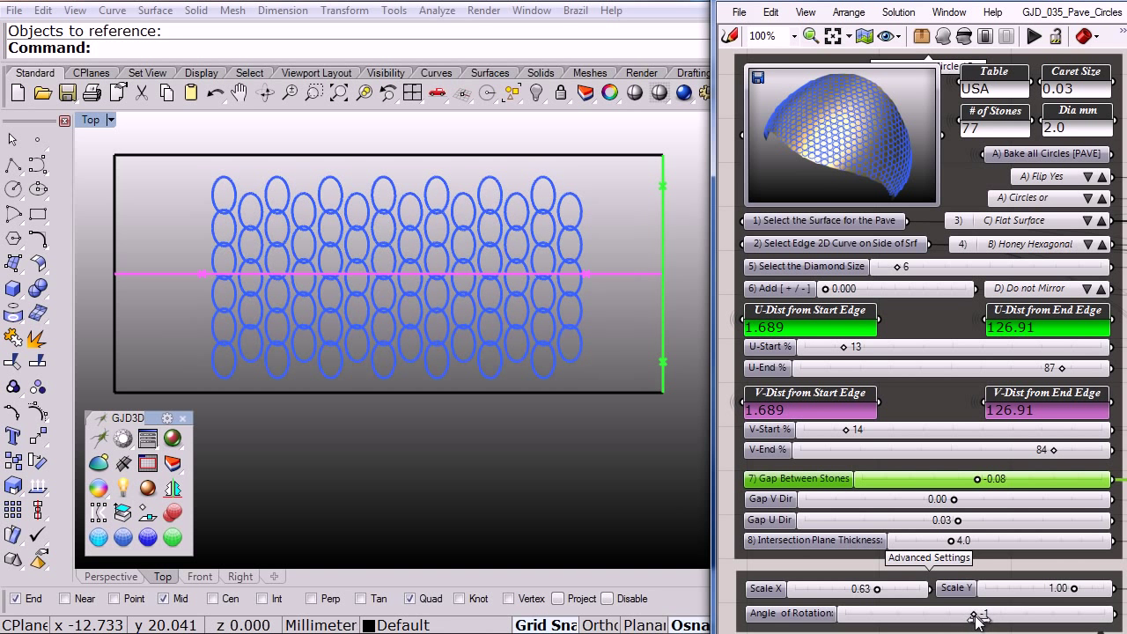
# Step: Reset Scale X to 1, tighten the gap to 0.02, and try a rectangular grid before reverting to honeycomb
pyautogui.doubleClick(895, 592)
pyautogui.write('1')
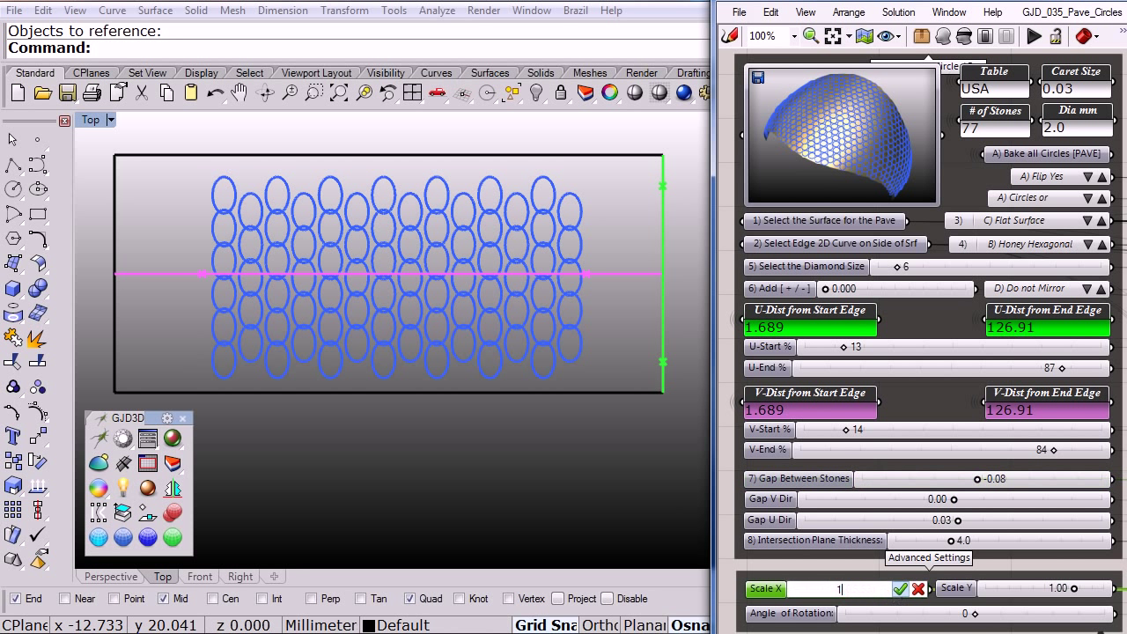
pyautogui.click(901, 589)
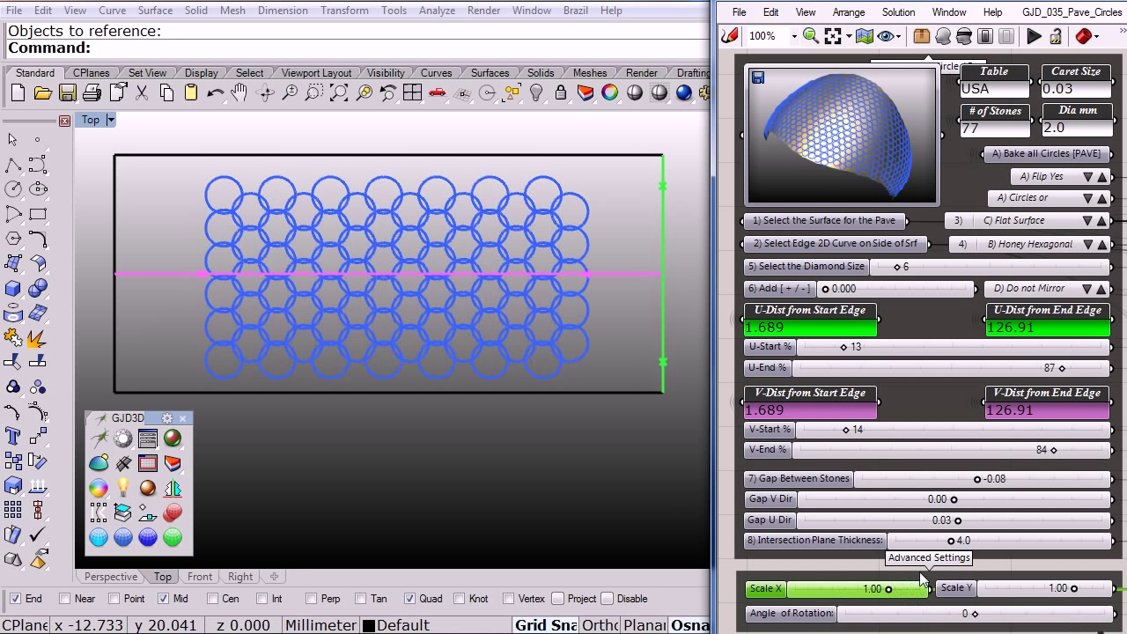
pyautogui.moveTo(980, 483); pyautogui.dragTo(988, 484)
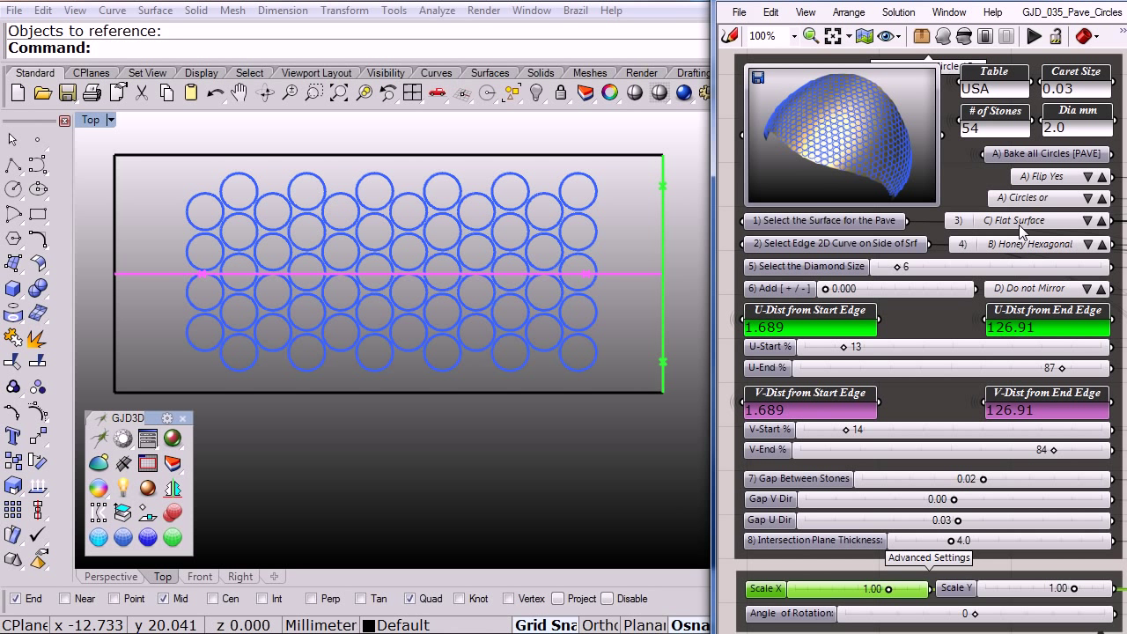
pyautogui.click(1089, 245)
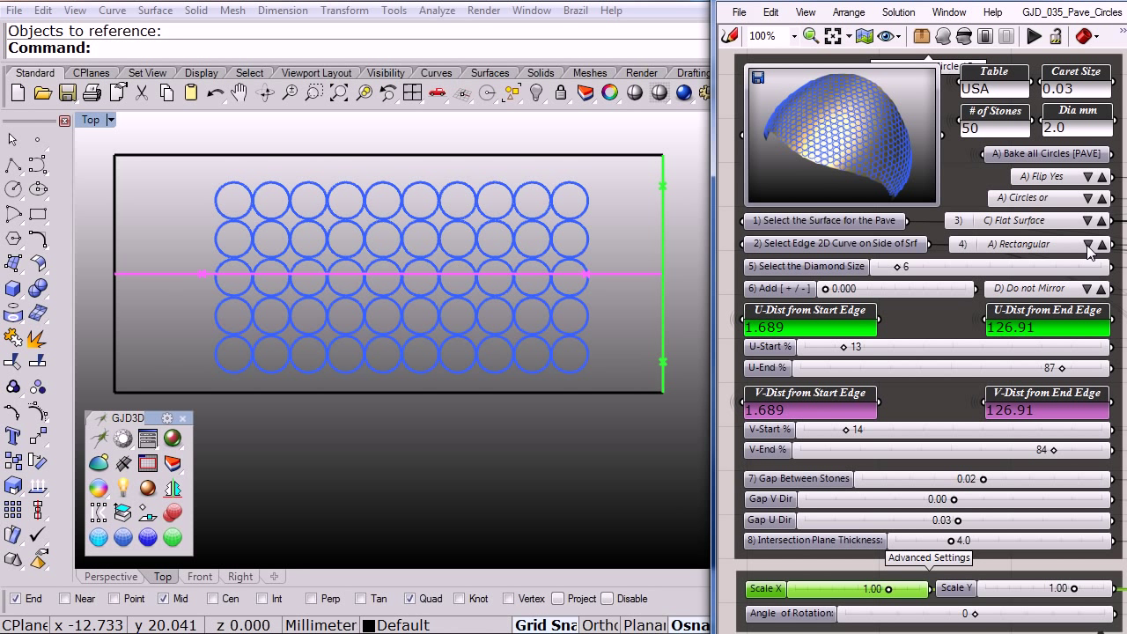
pyautogui.click(1090, 247)
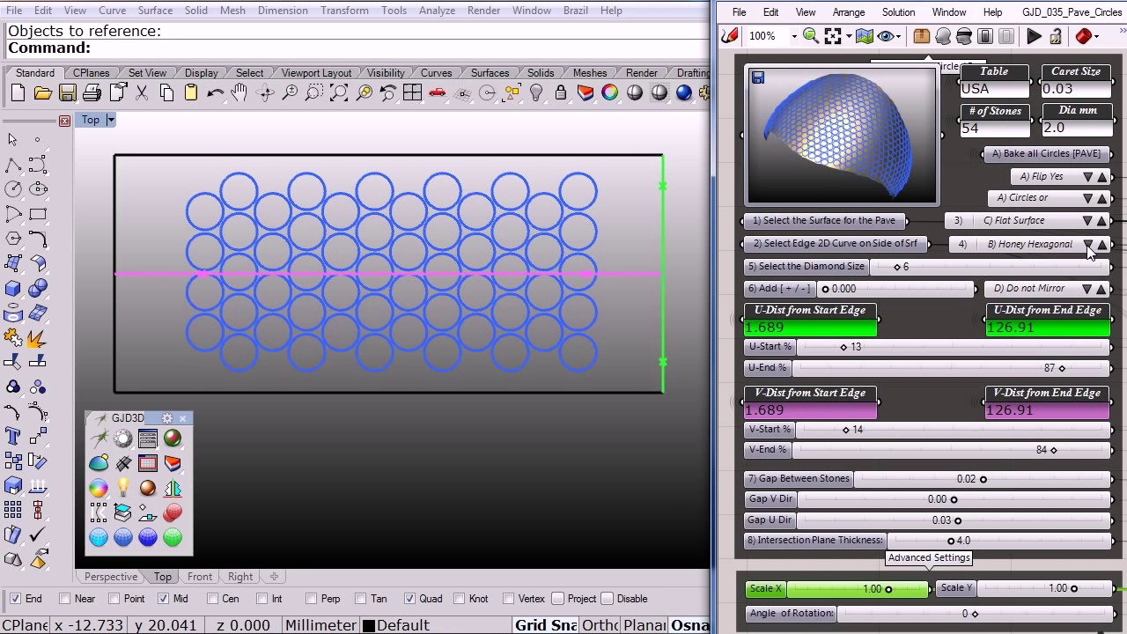
# Step: Switch the stones to B) Rectangles with a 0.15 gap and -34° rotation
pyautogui.click(1089, 199)
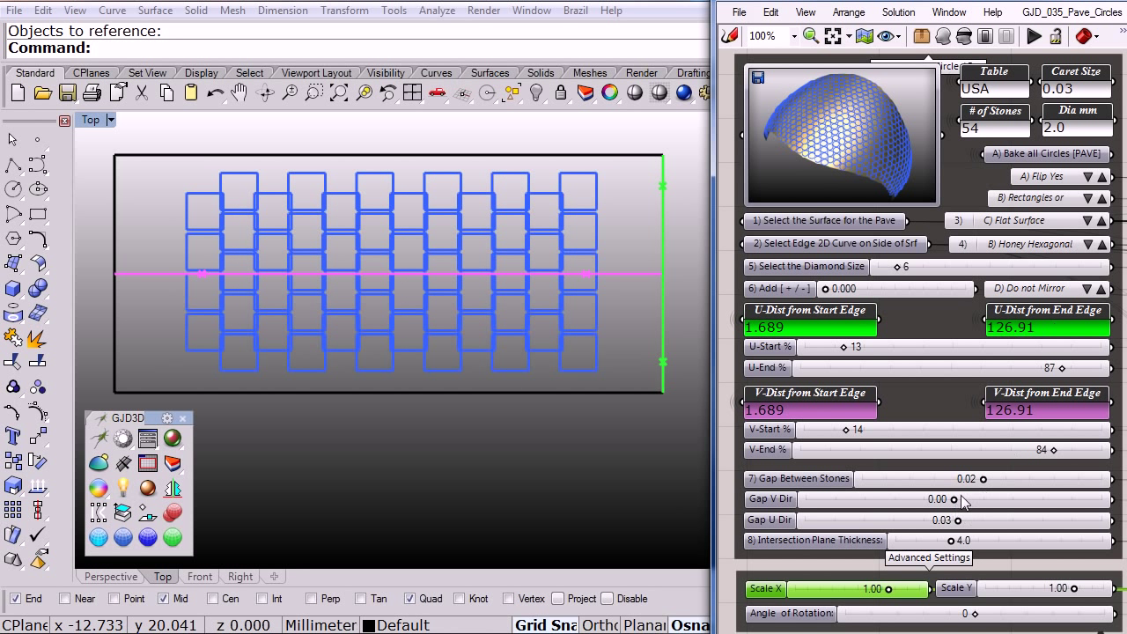
pyautogui.moveTo(988, 483); pyautogui.dragTo(997, 483)
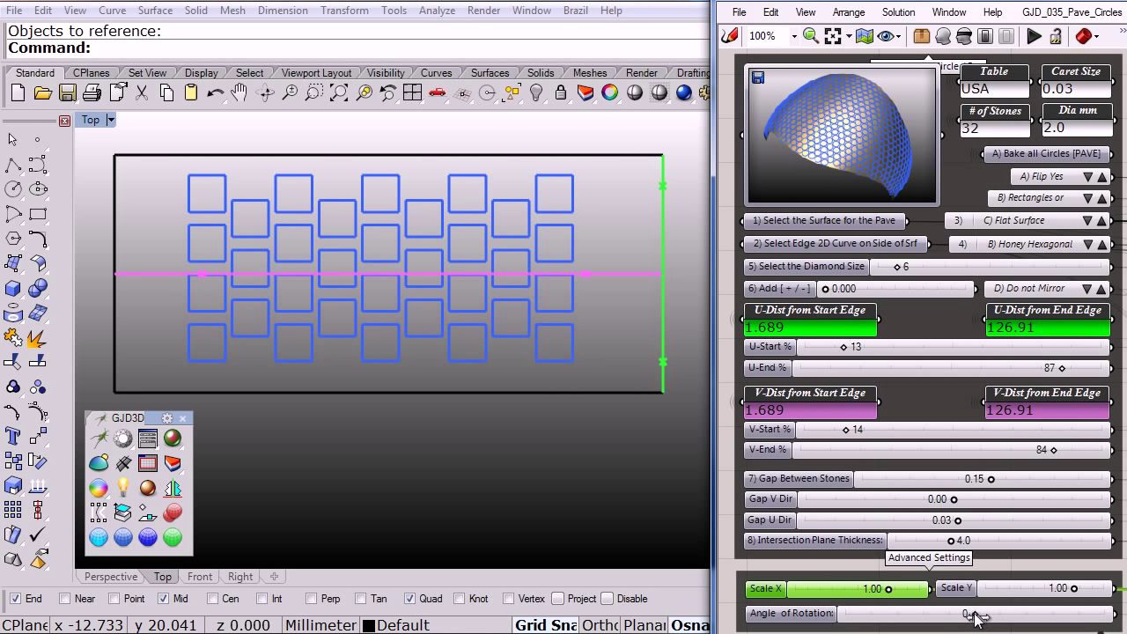
pyautogui.moveTo(975, 618); pyautogui.dragTo(950, 622)
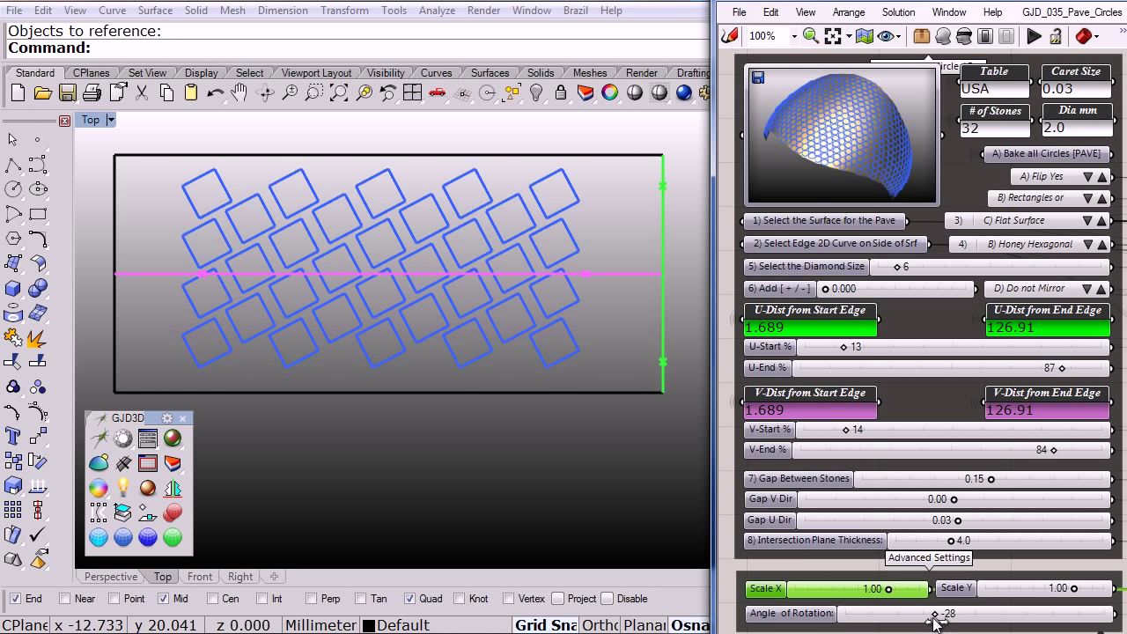
pyautogui.moveTo(935, 622); pyautogui.dragTo(927, 622)
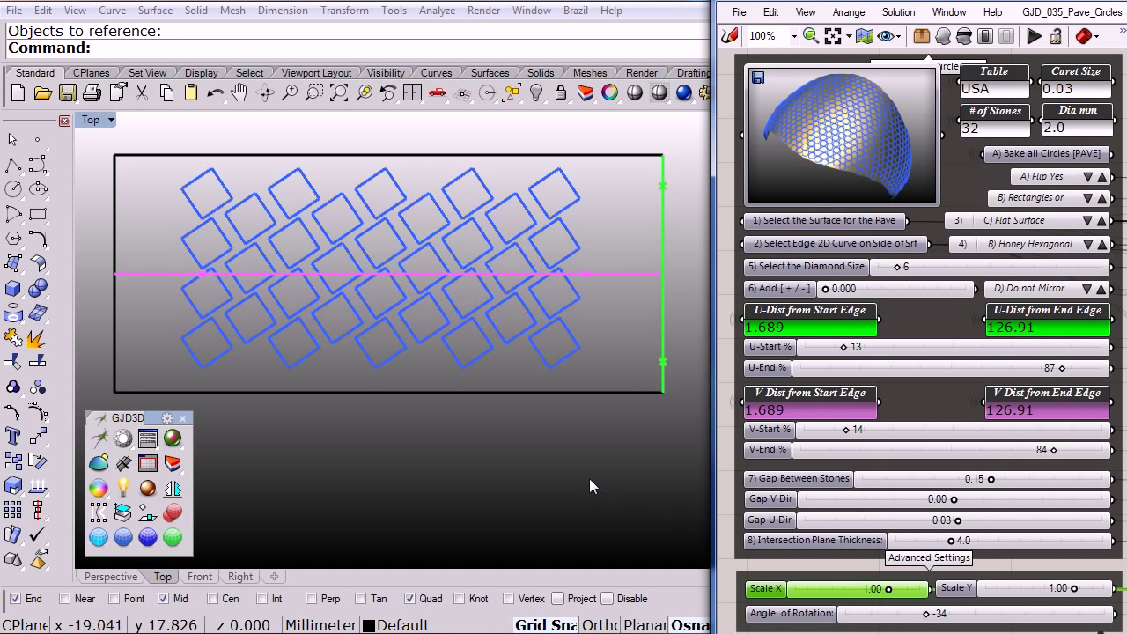
# Step: Reference the shield-shaped curve as the pavé surface with Set one Geometry
pyautogui.scroll(-1, 510, 460)
pyautogui.scroll(-1, 510, 460)
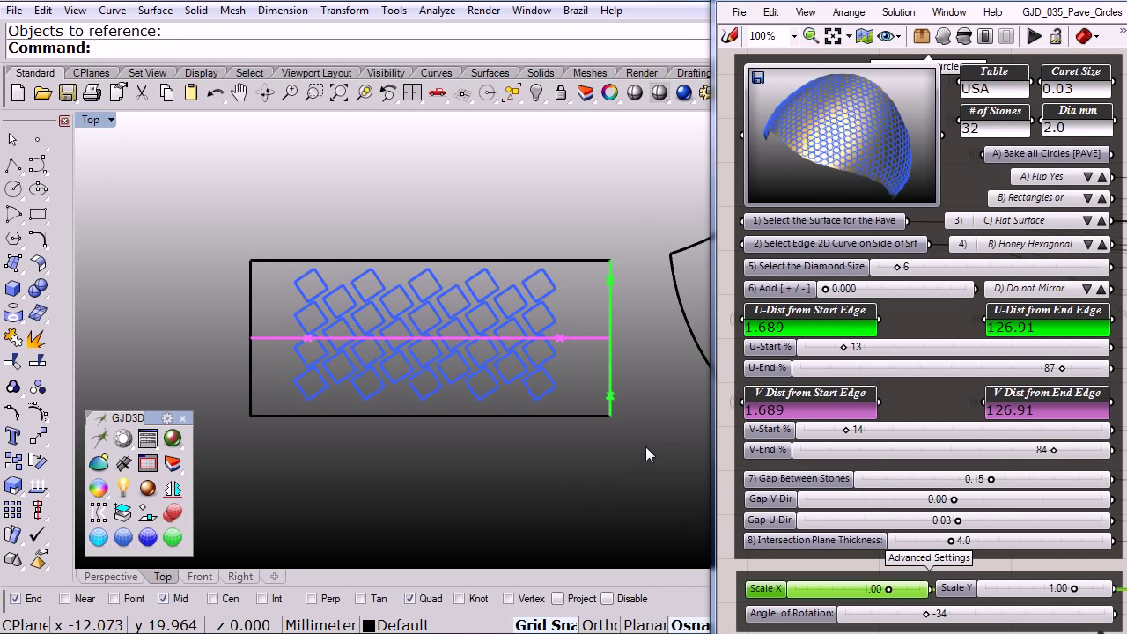
pyautogui.moveTo(647, 449); pyautogui.dragTo(245, 423, button='right')
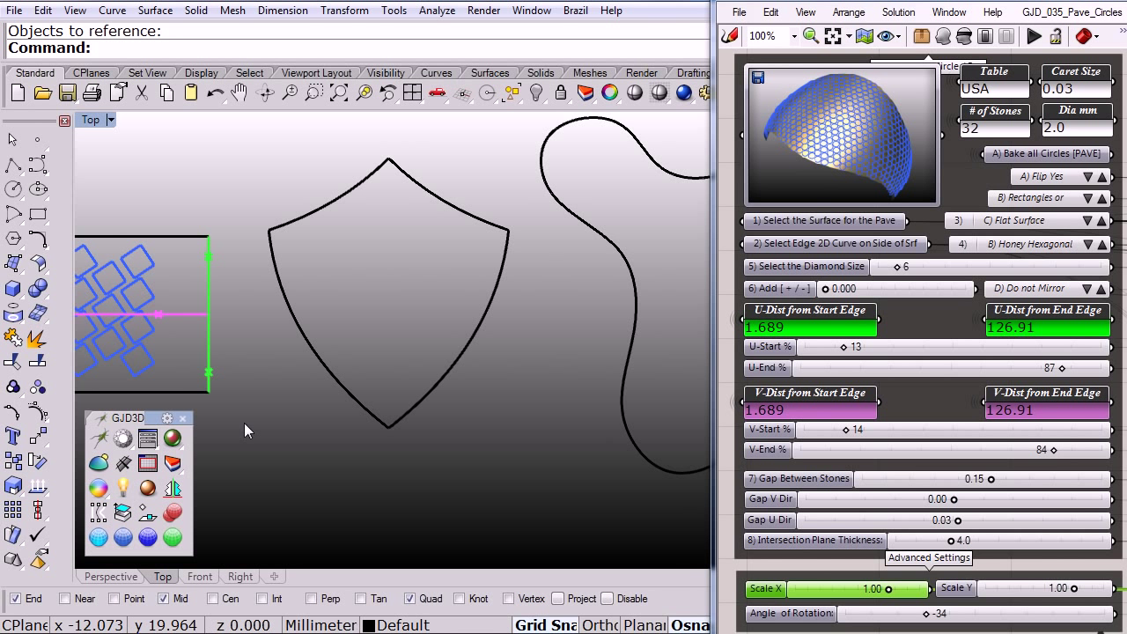
pyautogui.rightClick(807, 222)
pyautogui.click(848, 506)
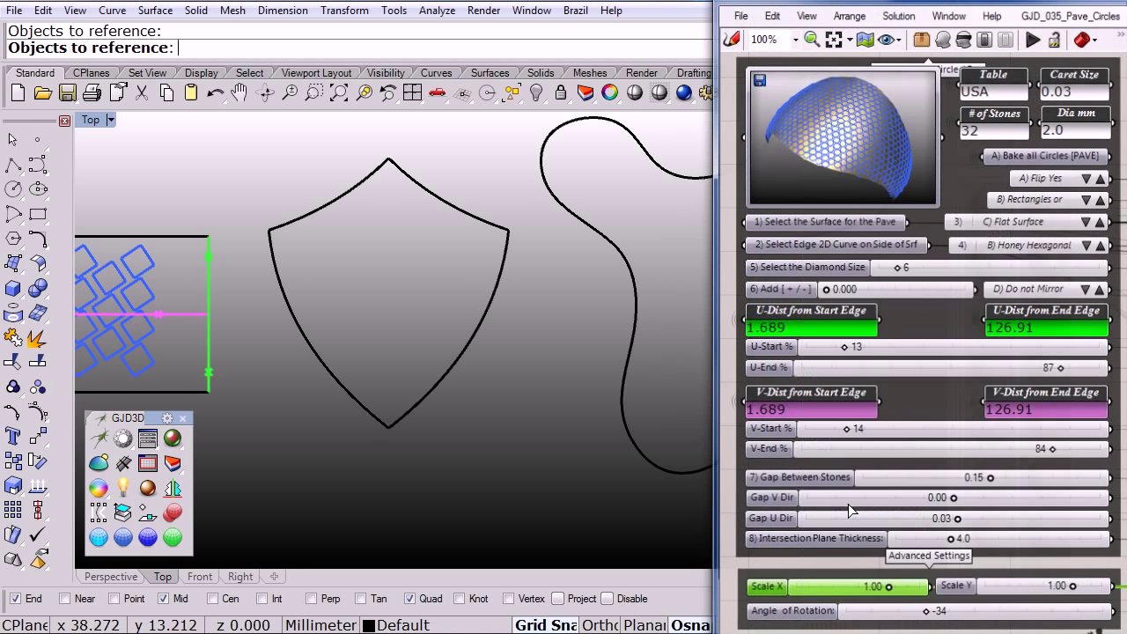
pyautogui.click(447, 205)
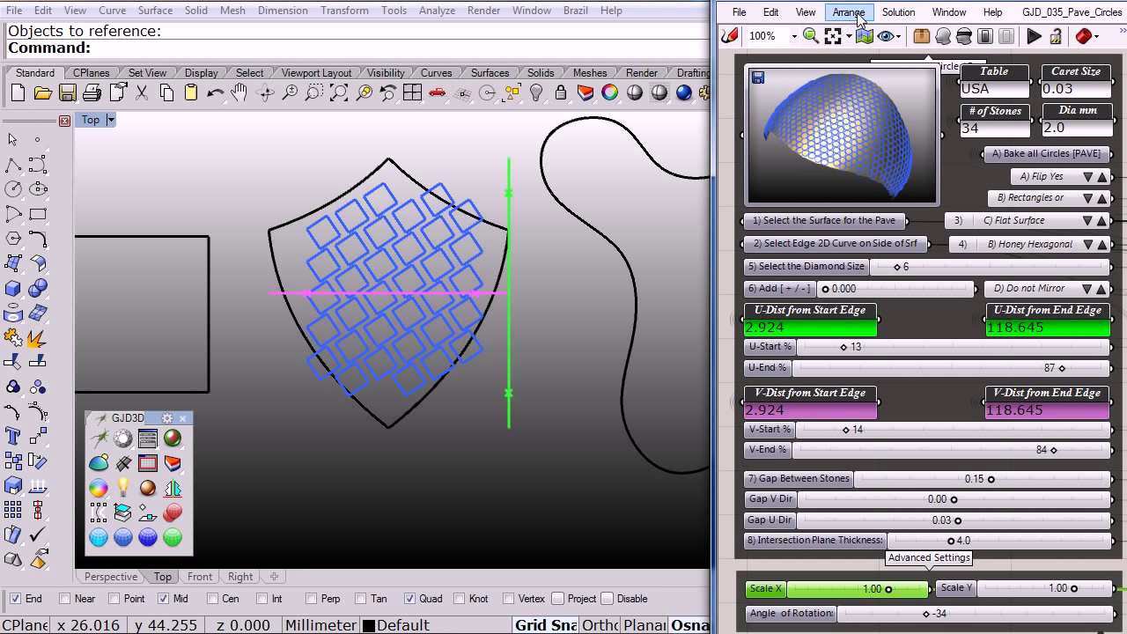
# Step: Restore the saved parameter state and switch the stone shape back to A) Circles
pyautogui.click(898, 12)
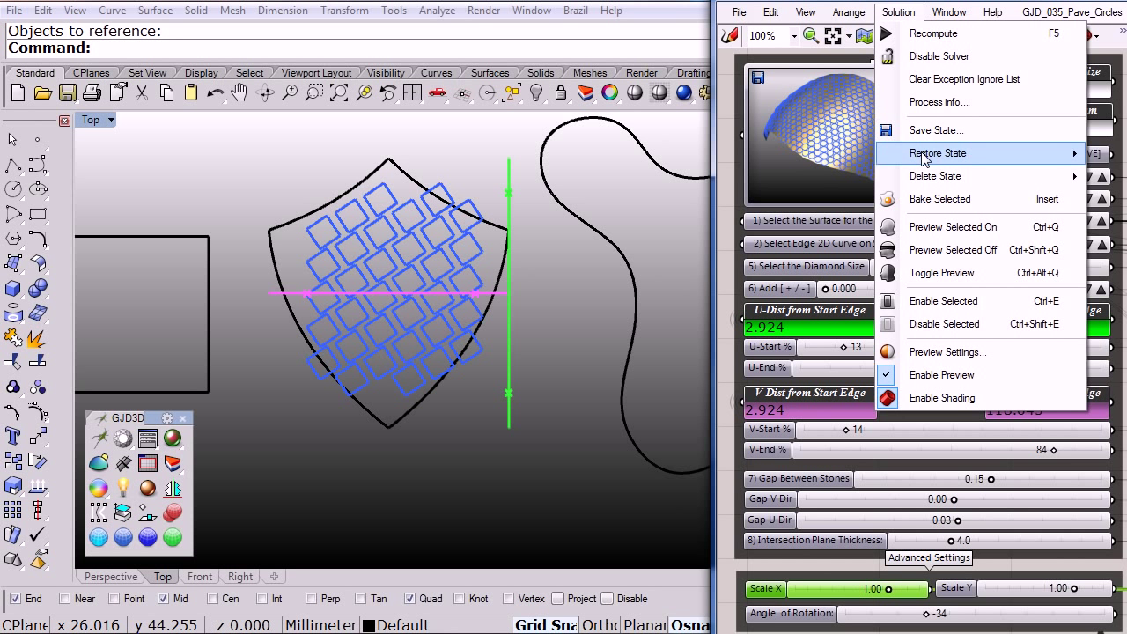
pyautogui.press('Escape')
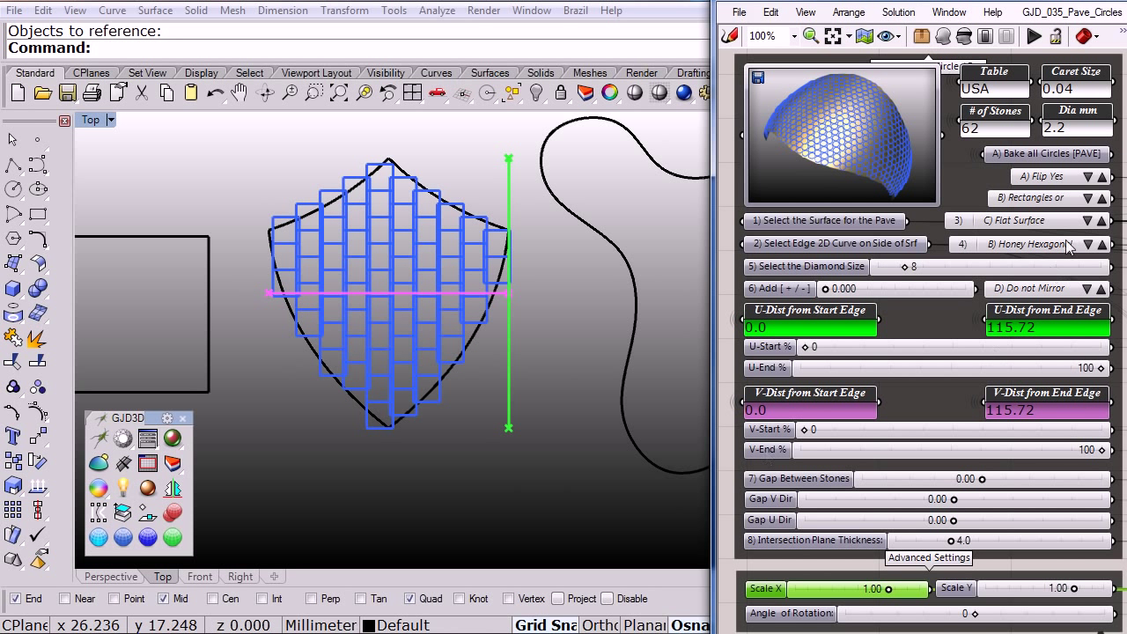
pyautogui.click(1089, 198)
pyautogui.click(856, 289)
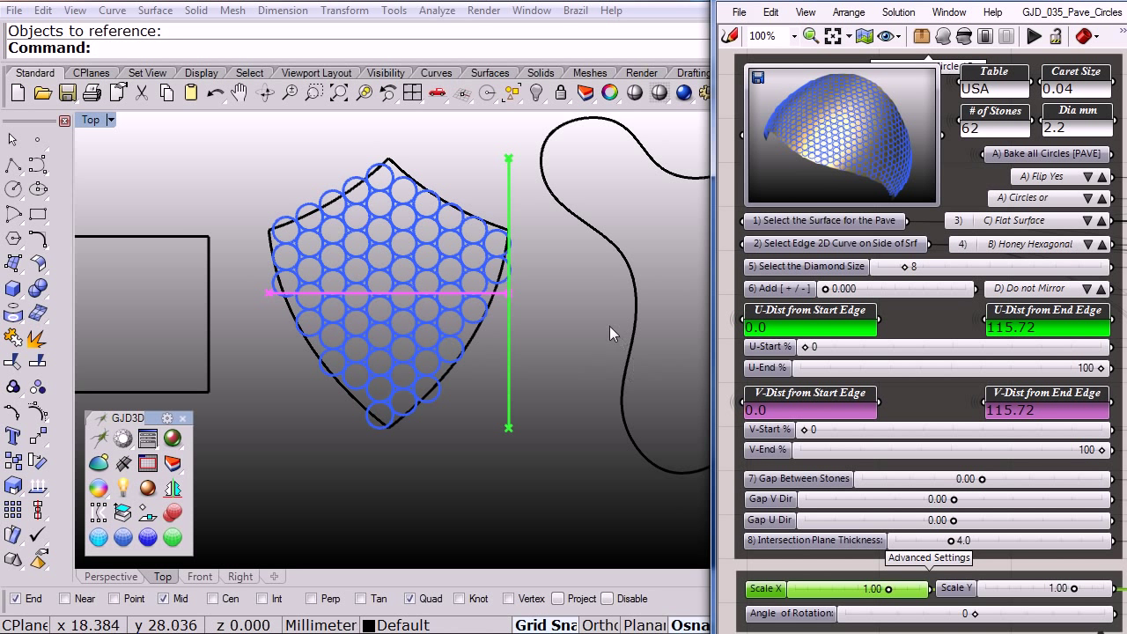
pyautogui.moveTo(609, 326); pyautogui.dragTo(333, 355, button='right')
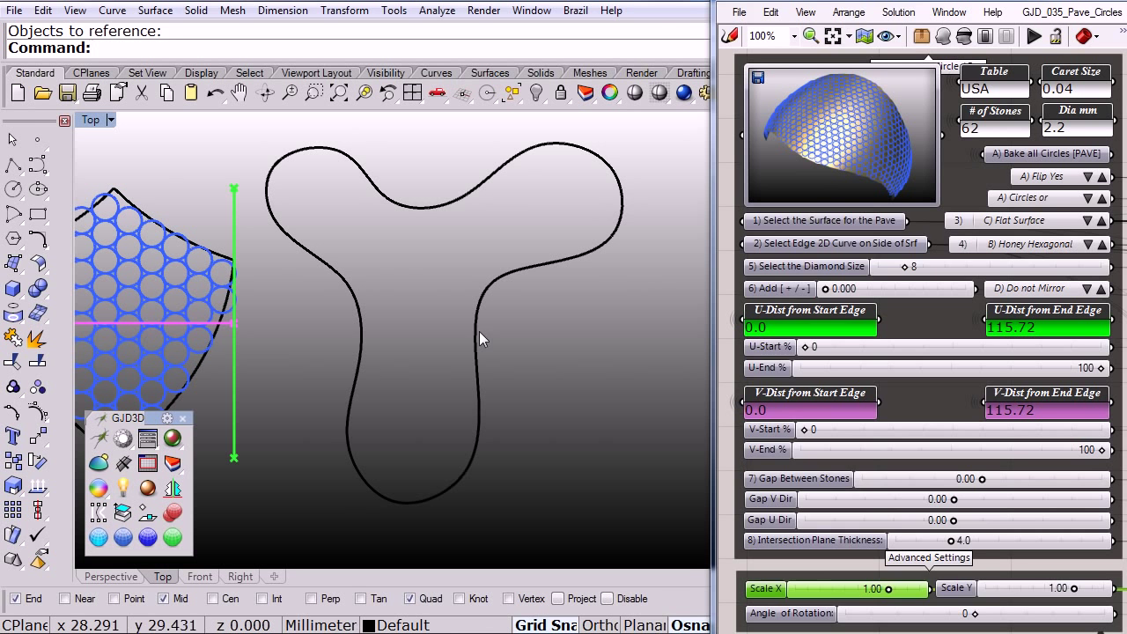
# Step: Reference the three-lobed curve as the pavé surface and drop the diamond size to 1
pyautogui.rightClick(771, 222)
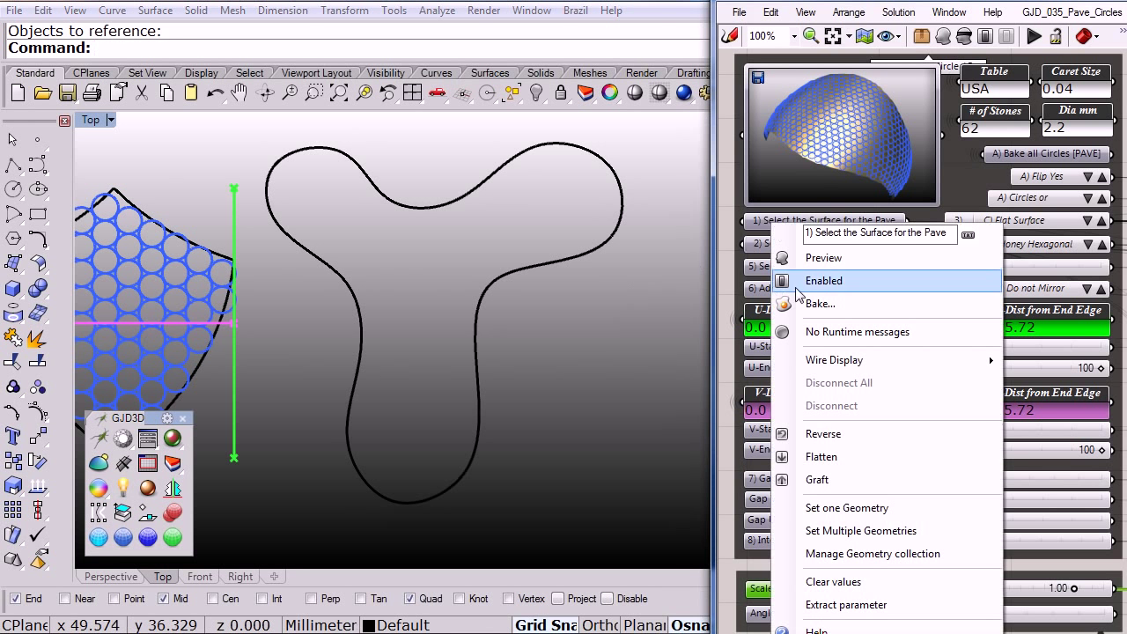
pyautogui.click(796, 509)
pyautogui.click(434, 208)
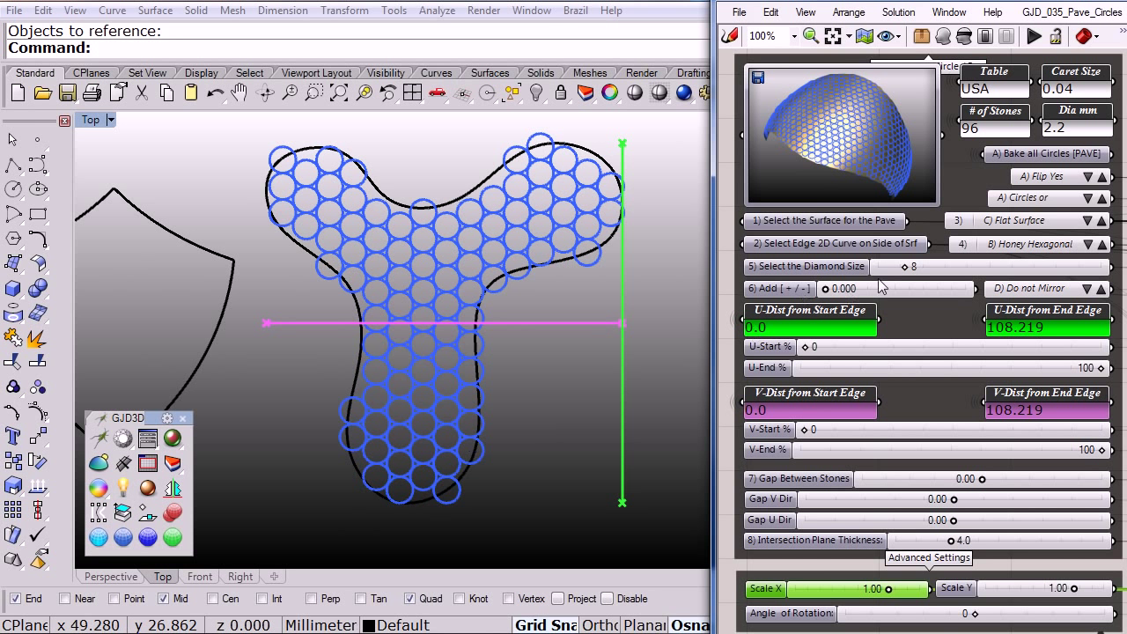
pyautogui.moveTo(908, 270); pyautogui.dragTo(882, 273)
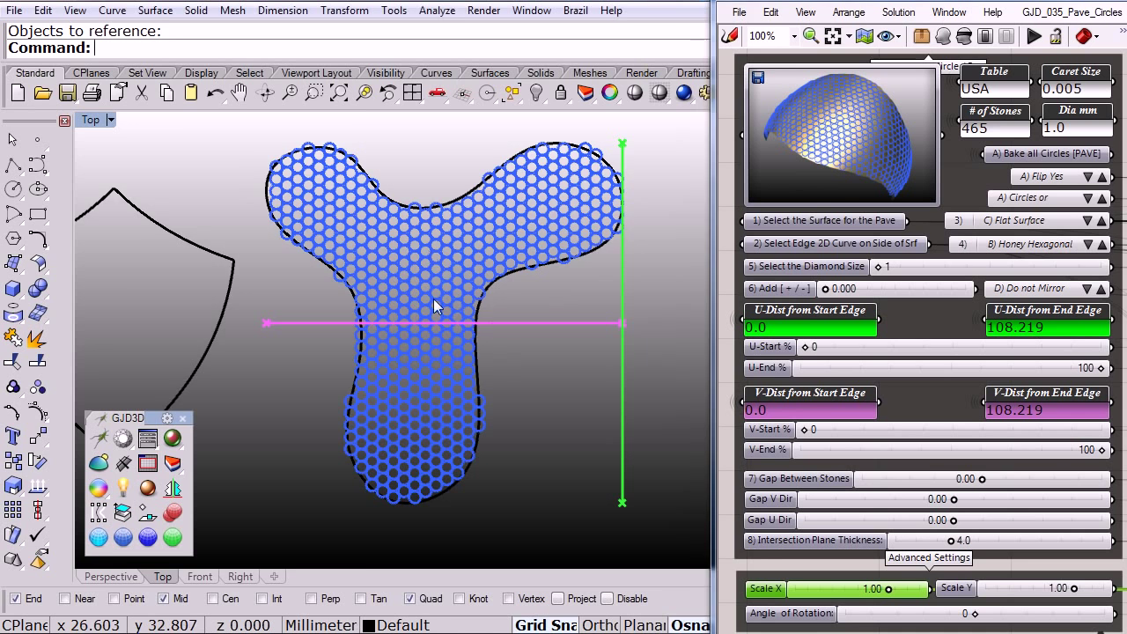
pyautogui.scroll(5, 431, 299)
pyautogui.scroll(5, 432, 298)
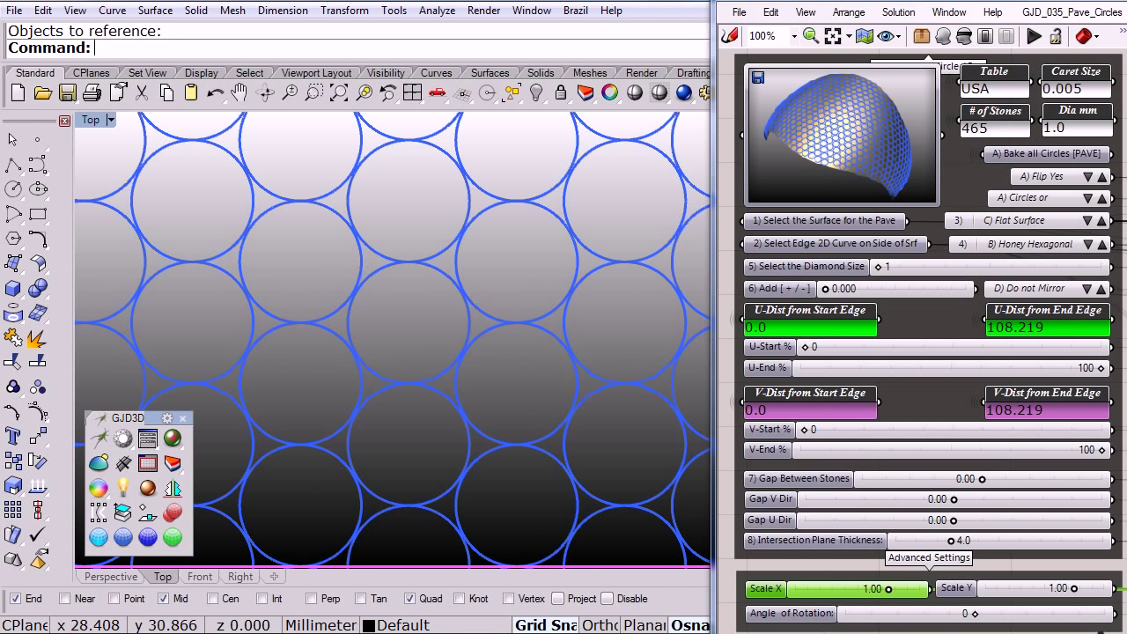
pyautogui.scroll(-8, 396, 334)
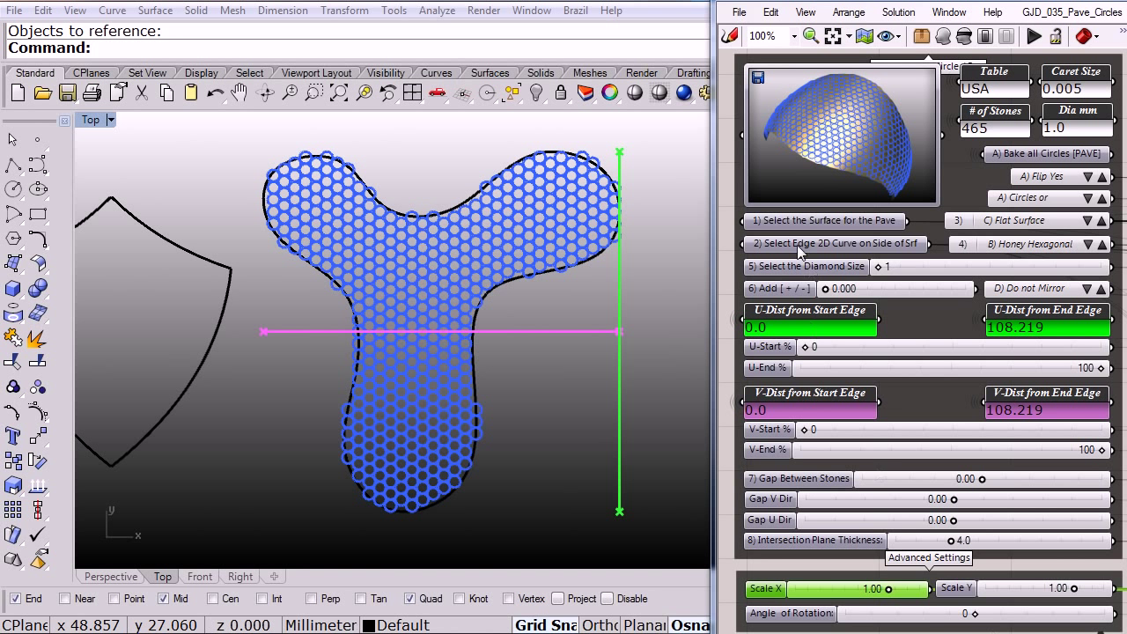
# Step: Clear the pavé surface input, switch to the Perspective view, and hide the three flat curves
pyautogui.rightClick(785, 219)
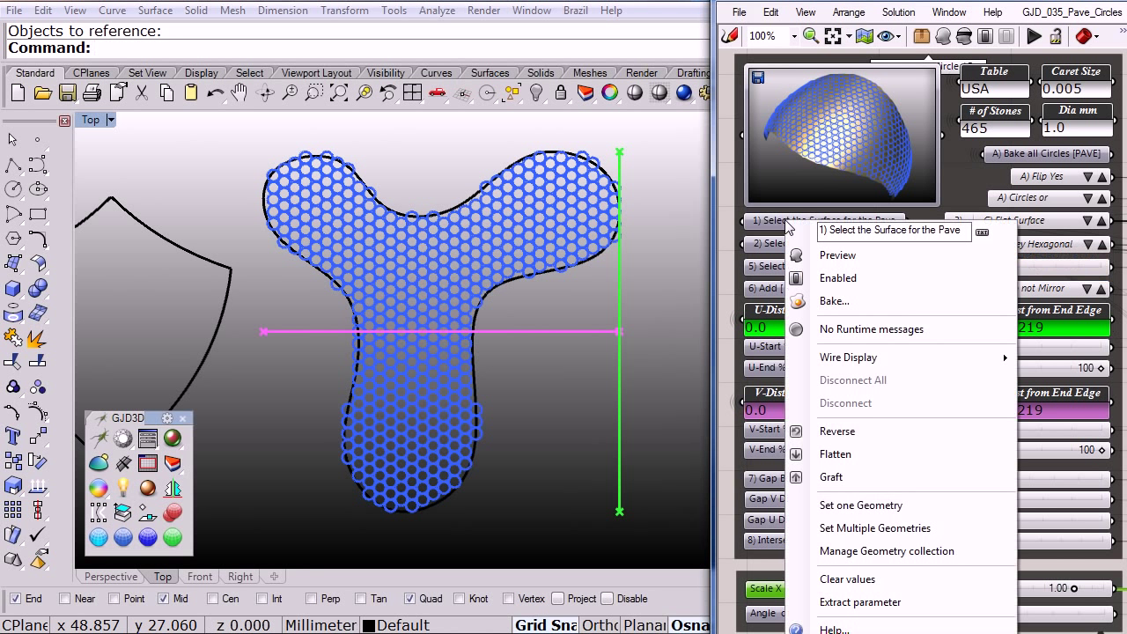
pyautogui.click(829, 581)
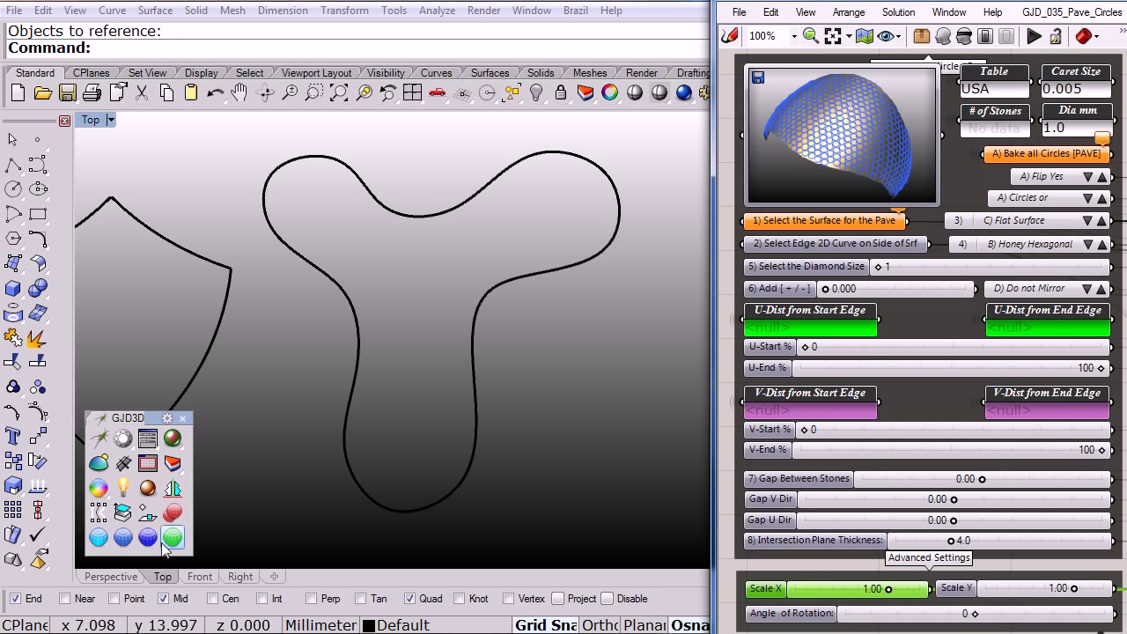
pyautogui.click(124, 578)
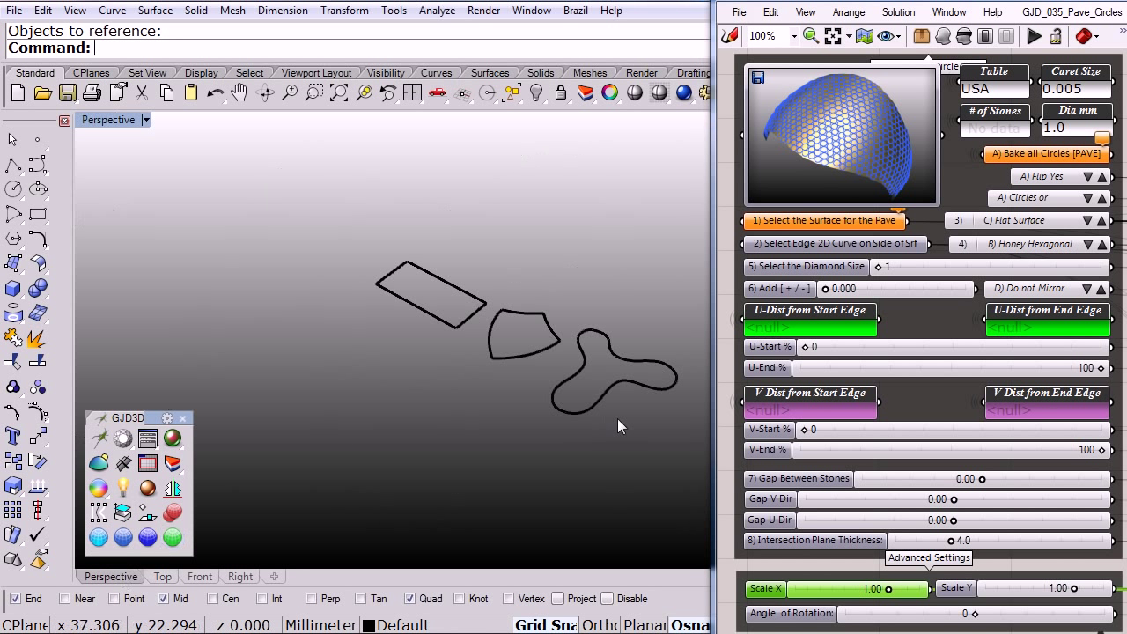
pyautogui.moveTo(618, 418); pyautogui.dragTo(375, 248)
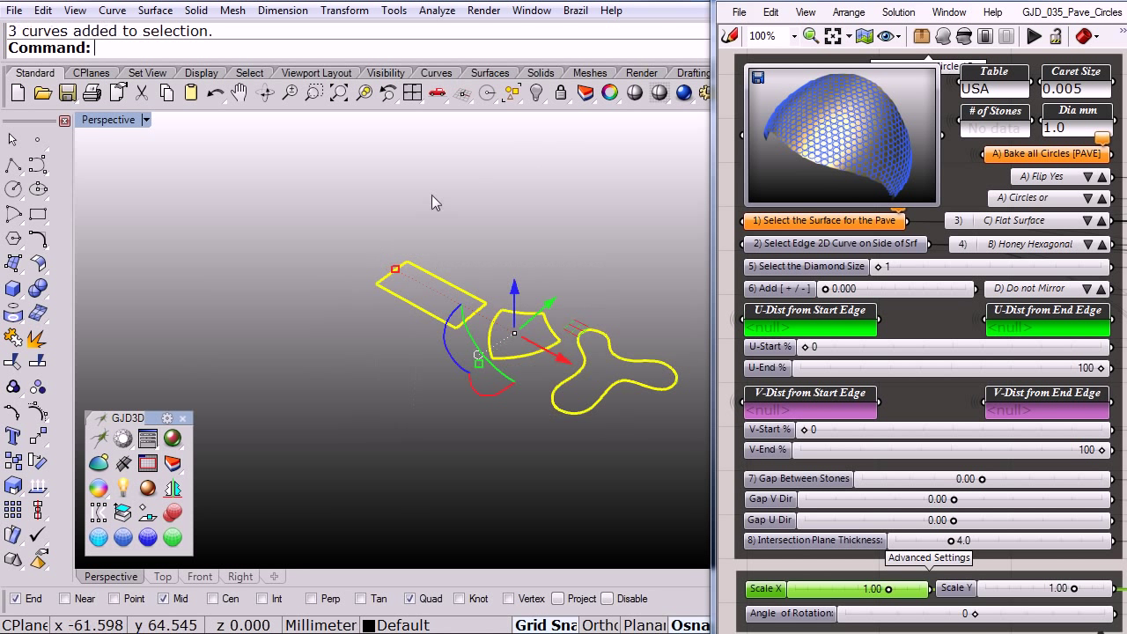
pyautogui.click(536, 94)
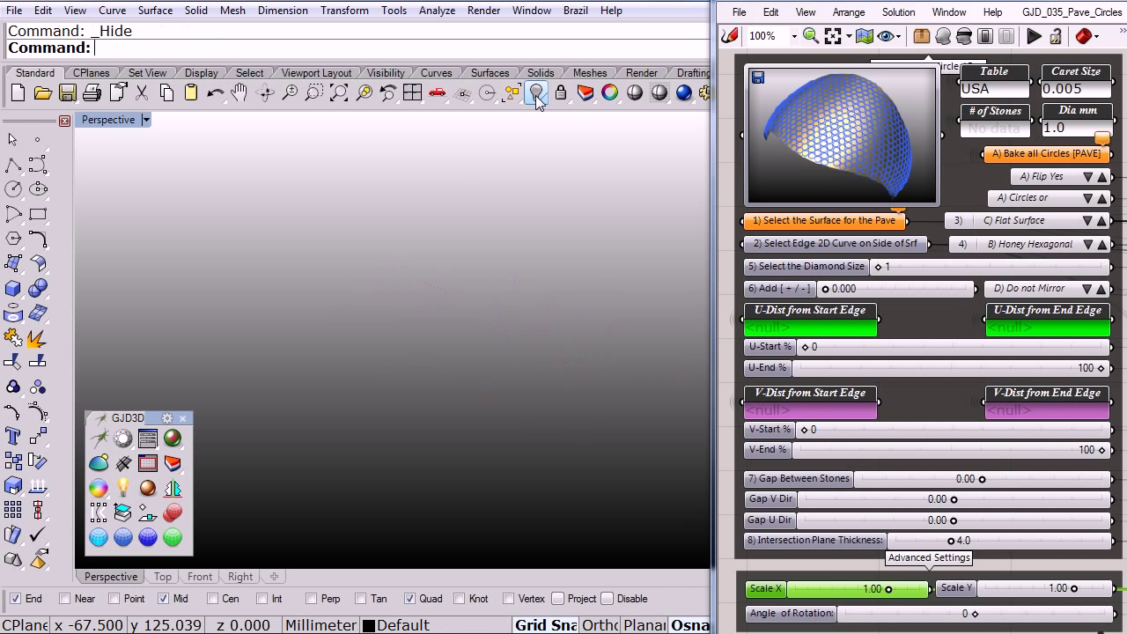
# Step: Show only the wavy freeform surface with ShowSelected and frame it in the view
pyautogui.click(539, 101)
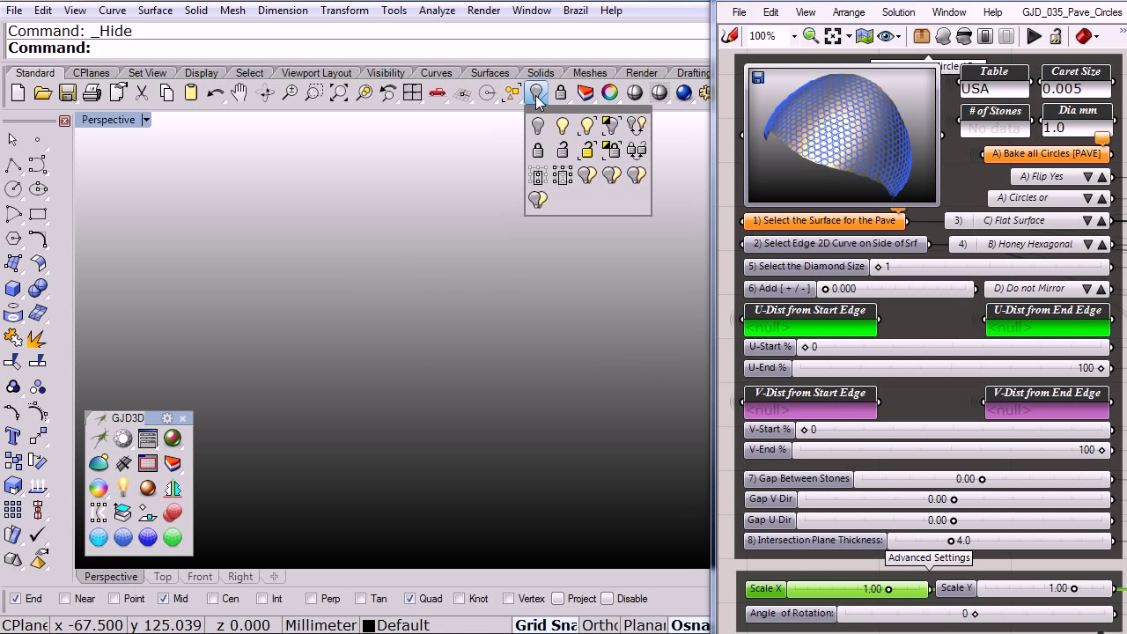
pyautogui.click(573, 126)
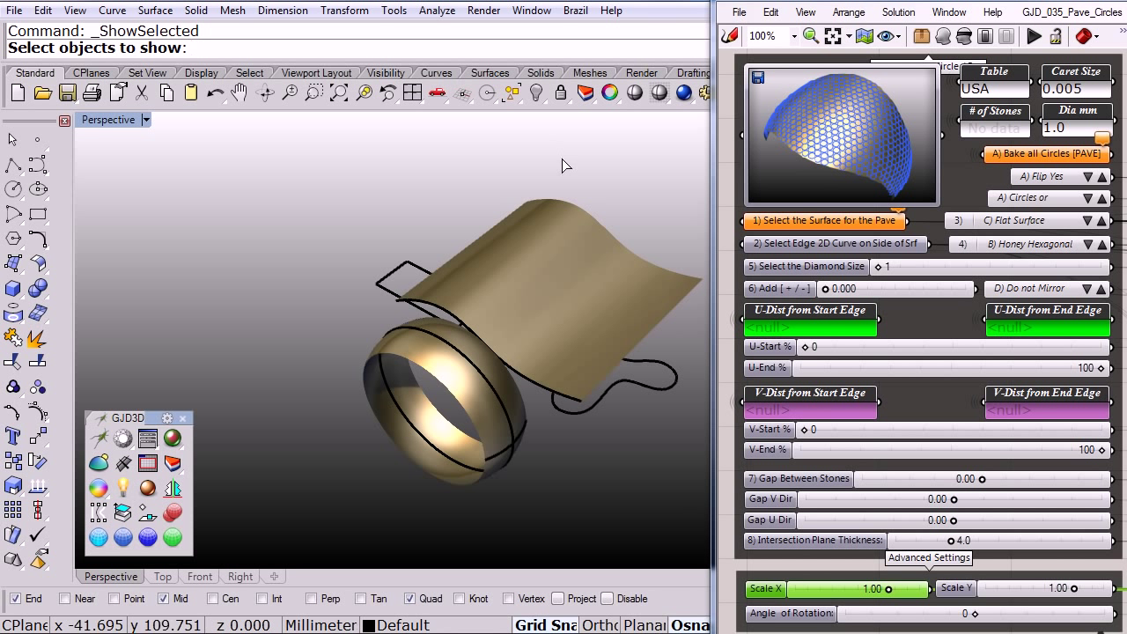
pyautogui.click(496, 259)
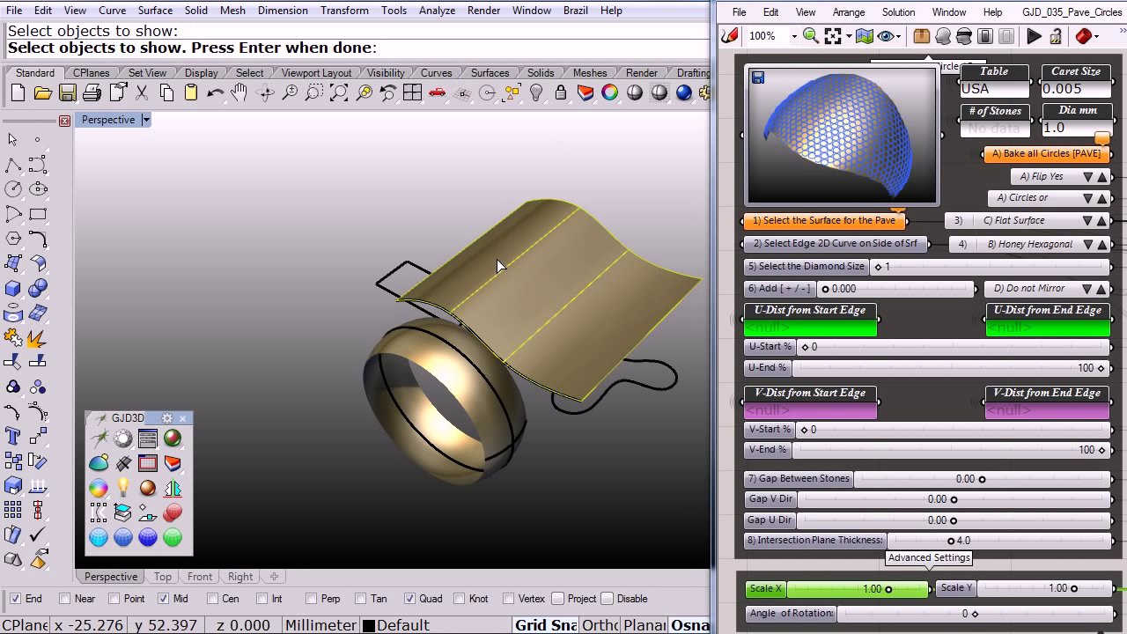
pyautogui.press('Return')
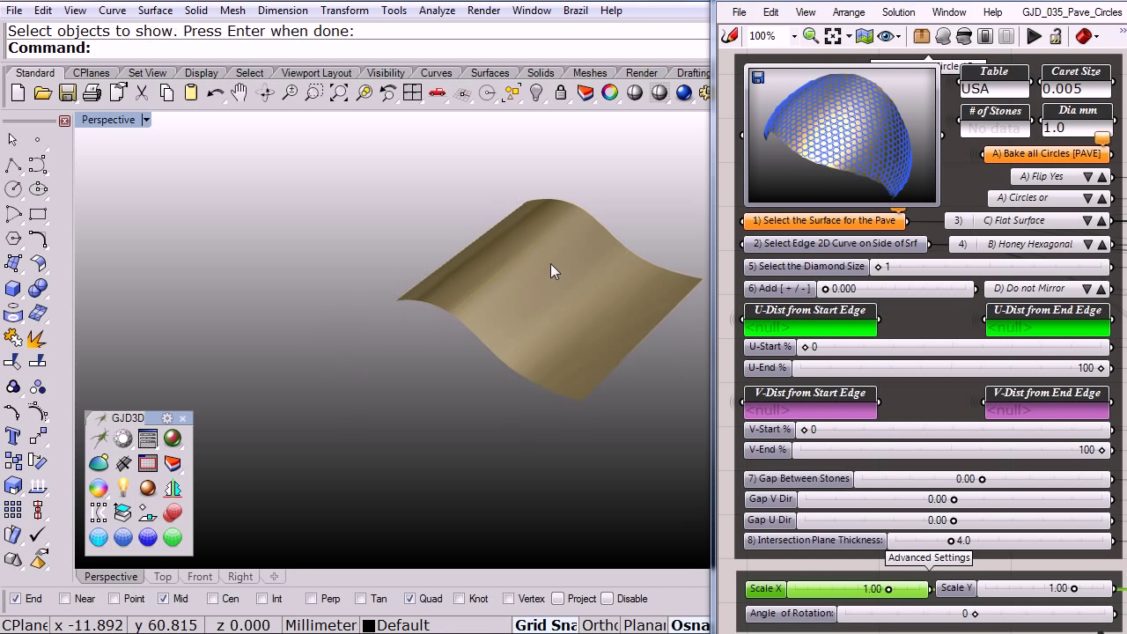
pyautogui.moveTo(555, 267); pyautogui.dragTo(377, 297, button='right')
pyautogui.scroll(5, 333, 311)
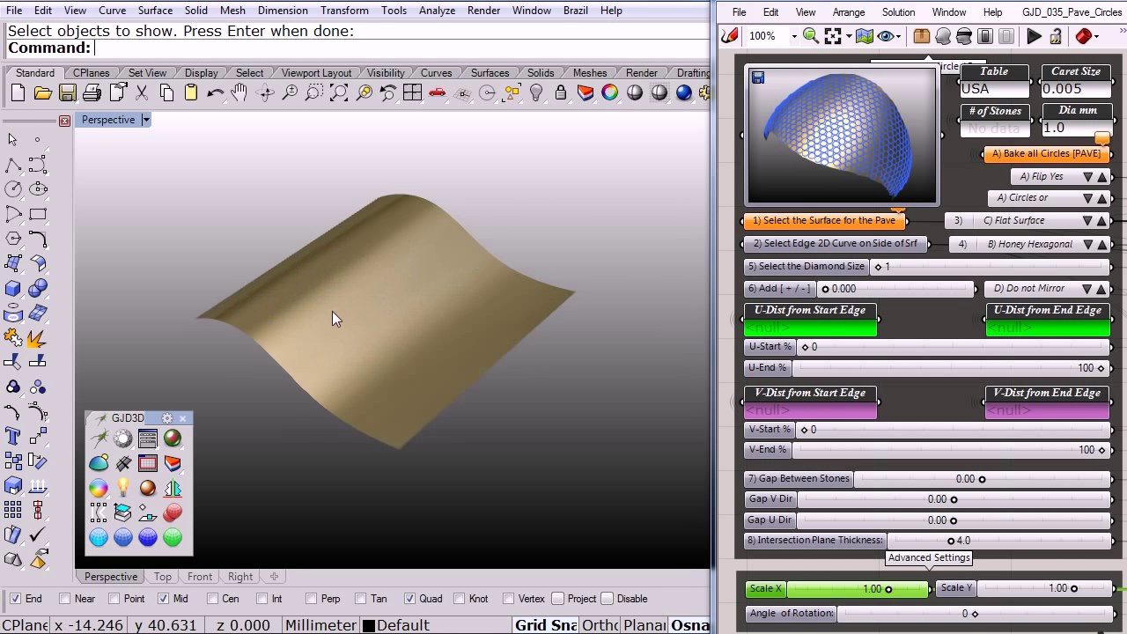
pyautogui.moveTo(395, 372)
pyautogui.mouseDown(button='right')
pyautogui.moveTo(524, 237)
pyautogui.moveTo(399, 388)
pyautogui.mouseUp(button='right')
pyautogui.scroll(-2, 408, 382)
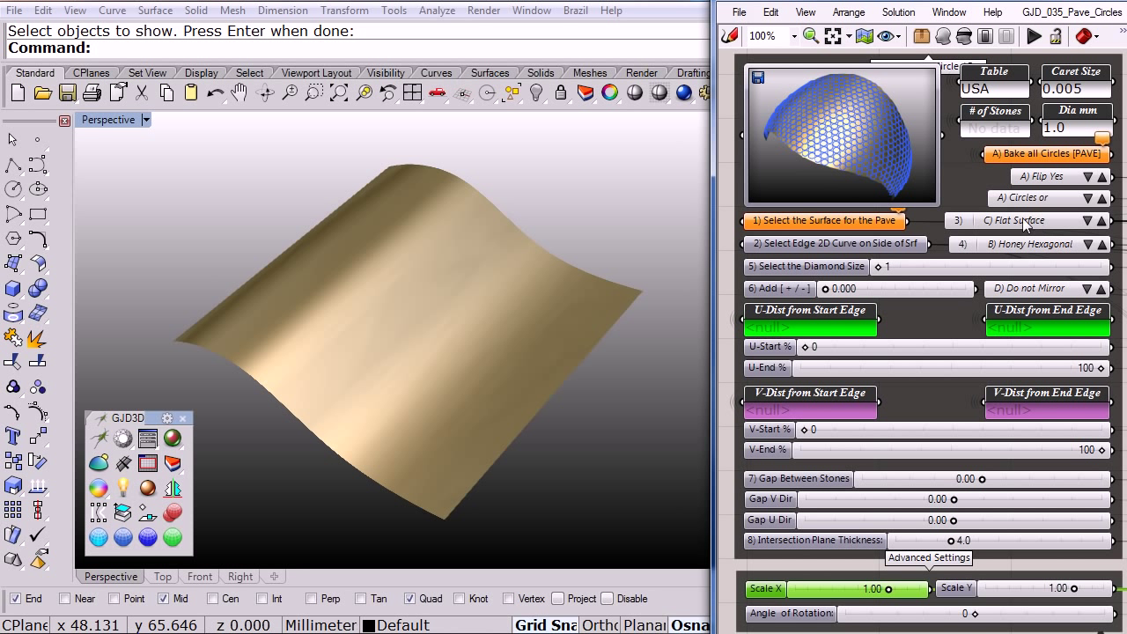
# Step: Set the surface type to D) 4 Edges Free Form and reference the wavy surface
pyautogui.click(1089, 222)
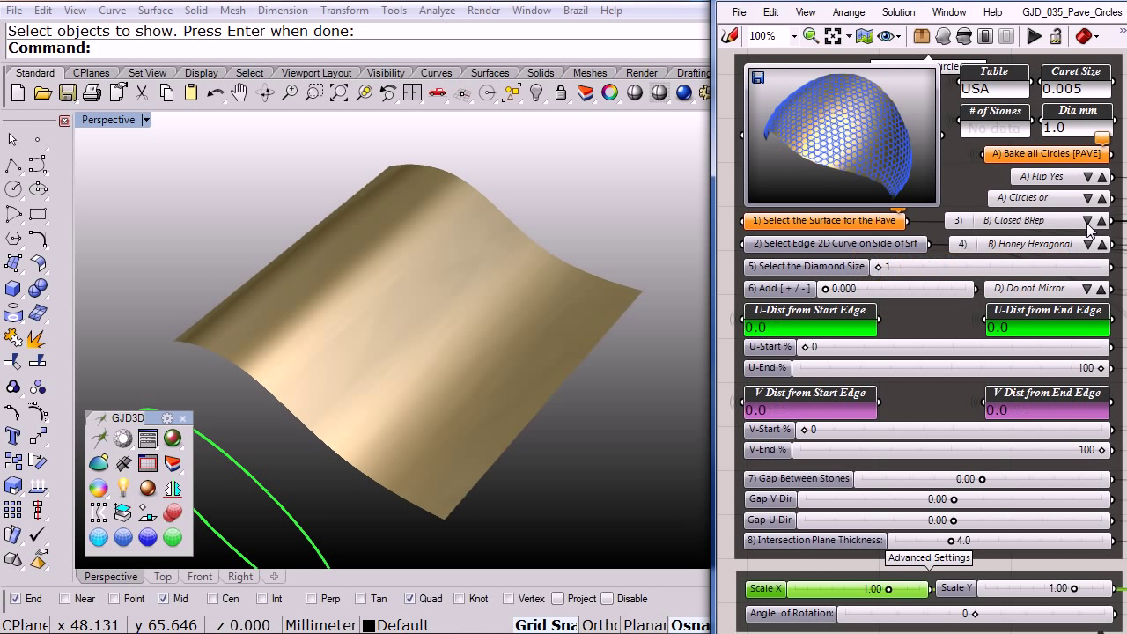
pyautogui.click(1089, 224)
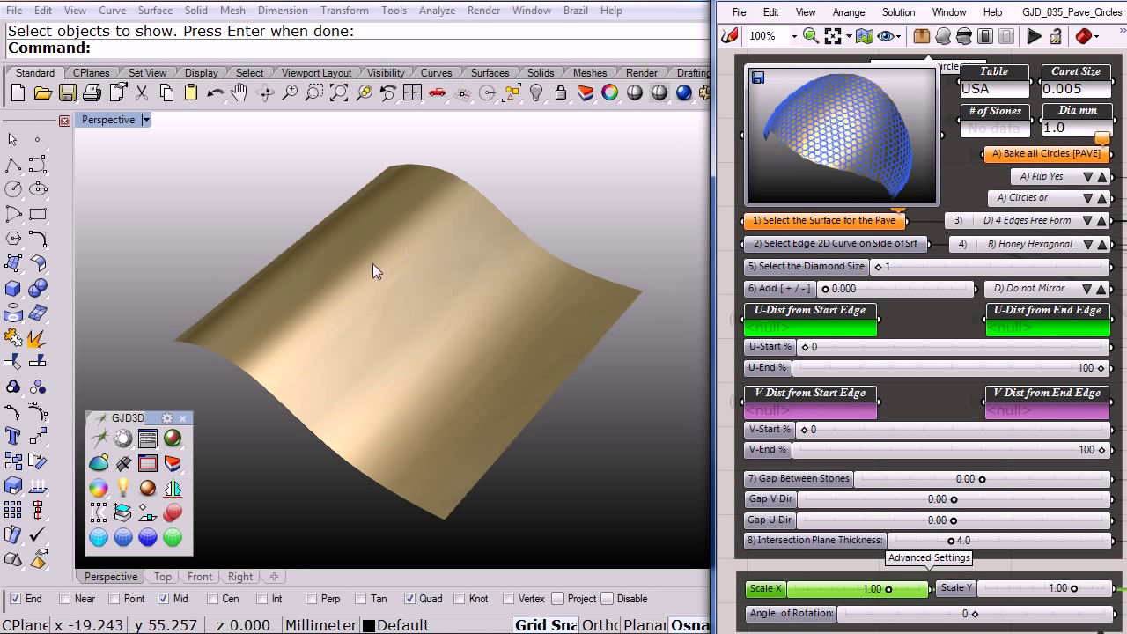
pyautogui.rightClick(785, 228)
pyautogui.click(826, 509)
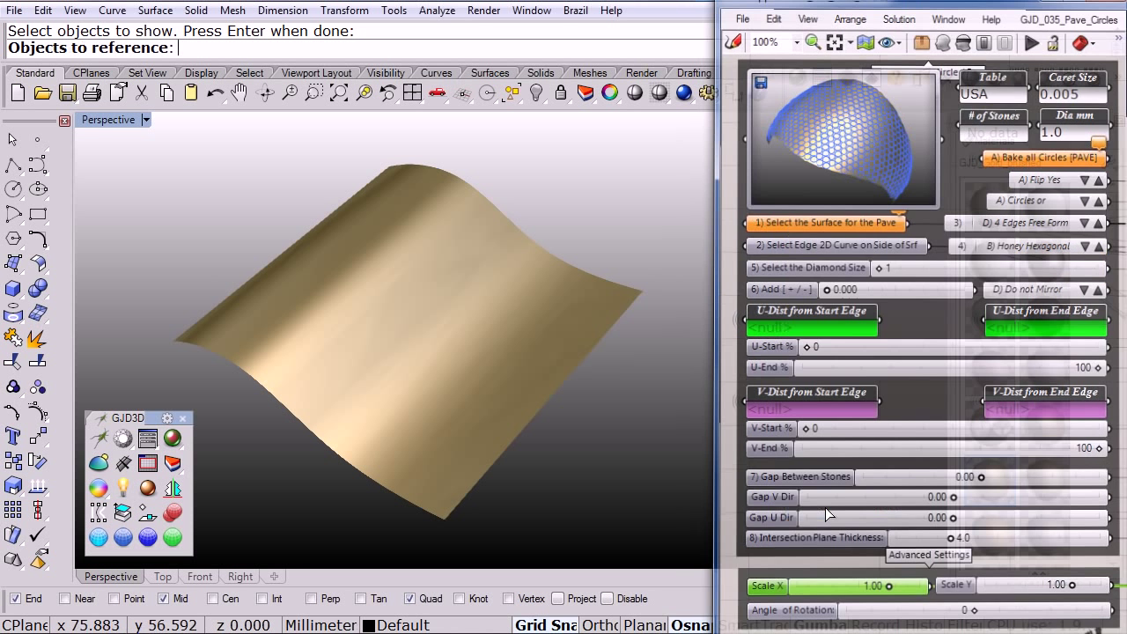
pyautogui.click(397, 283)
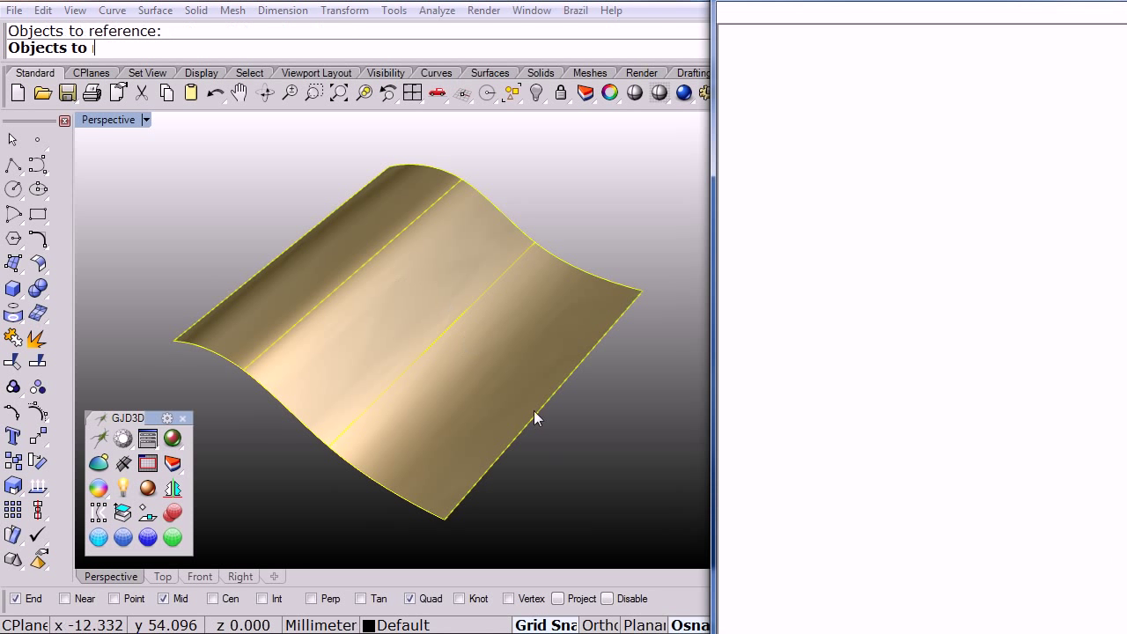
pyautogui.press('Return')
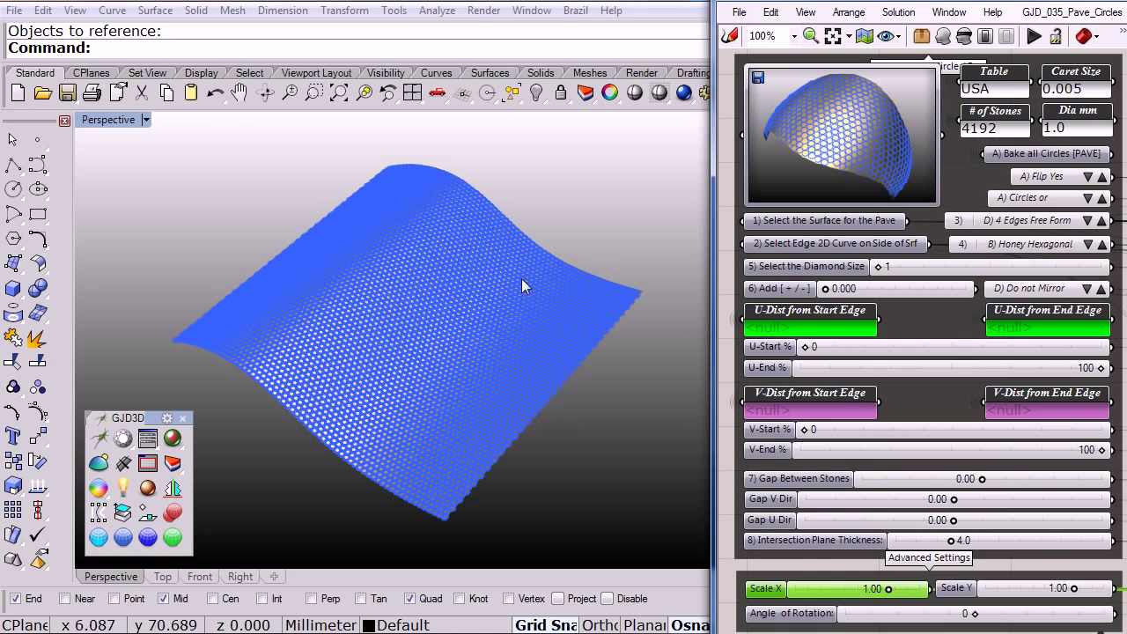
# Step: Zoom the viewport in and out to inspect the 4192 stones on the surface
pyautogui.click(569, 433)
pyautogui.scroll(10, 423, 365)
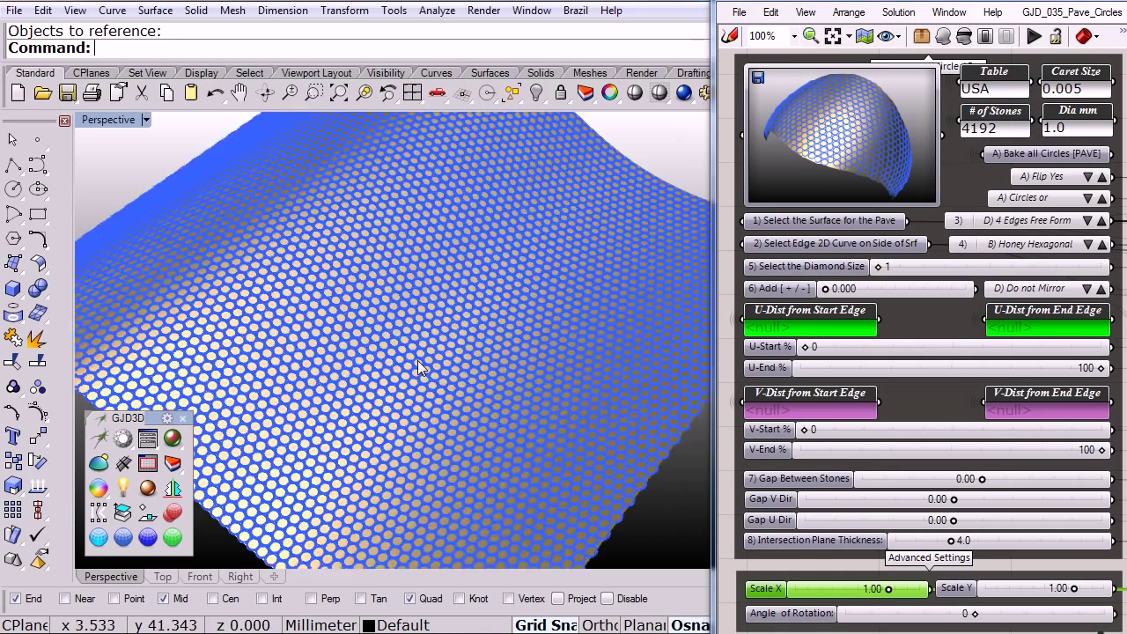
pyautogui.scroll(3, 419, 368)
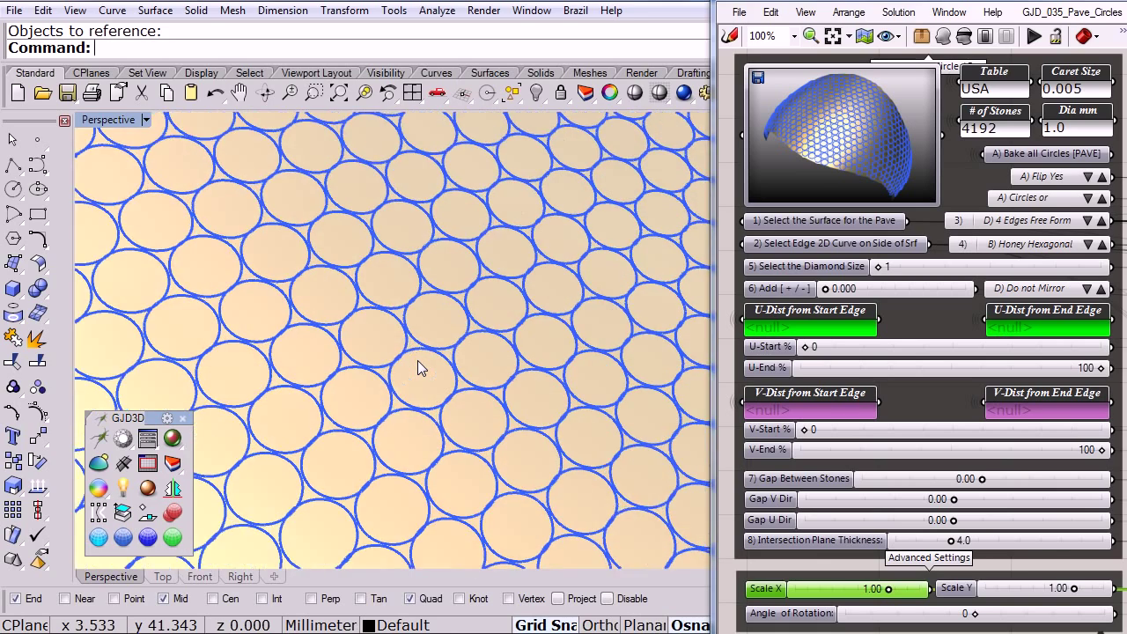
pyautogui.scroll(2, 418, 361)
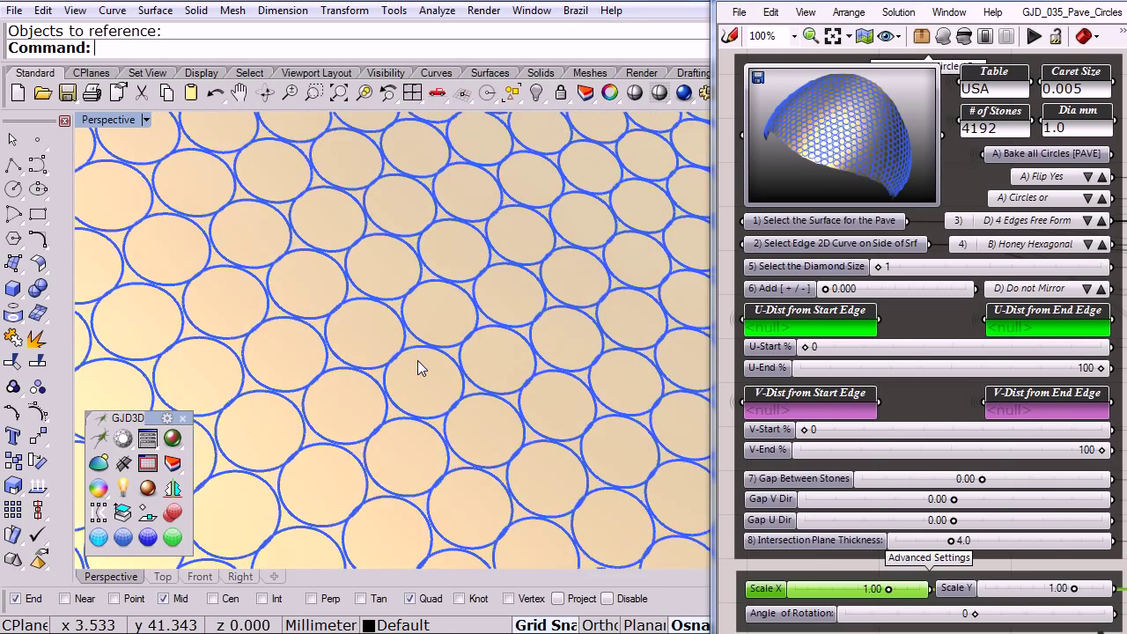
pyautogui.scroll(-8, 418, 361)
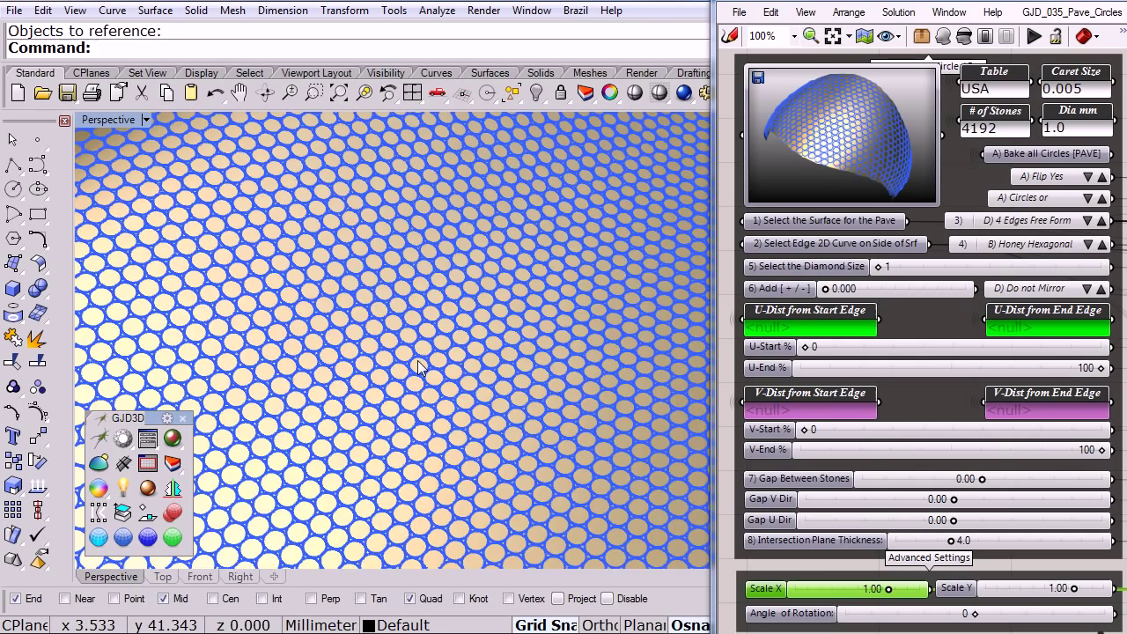
pyautogui.scroll(-10, 420, 368)
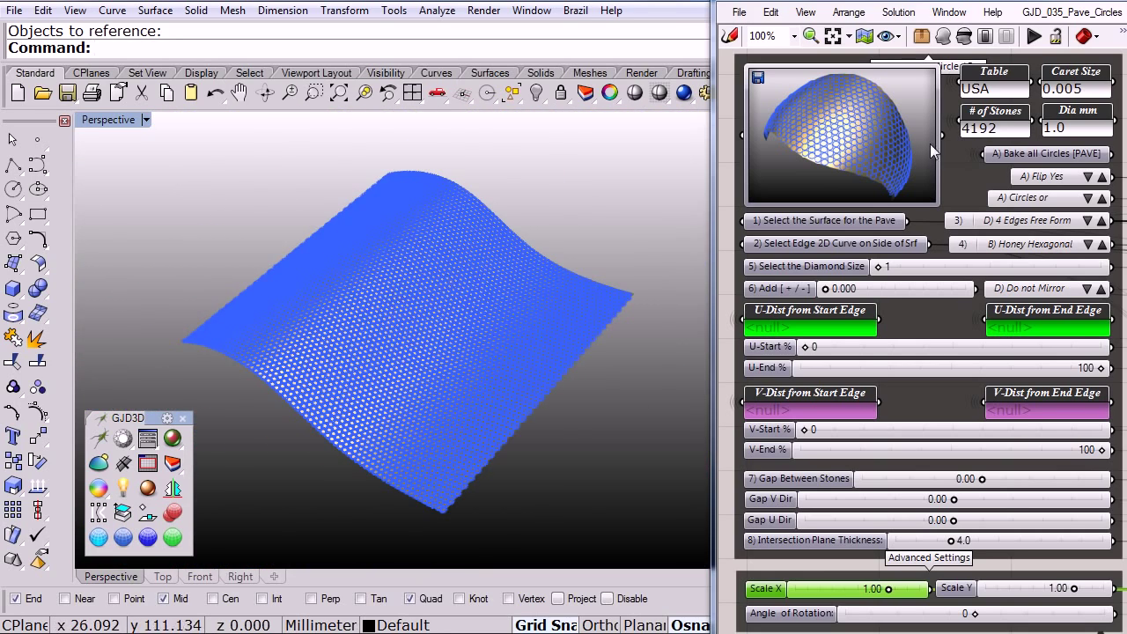
# Step: Set diamond size 10 and limit the pavé to U 19–83% and V 18–74%
pyautogui.doubleClick(921, 267)
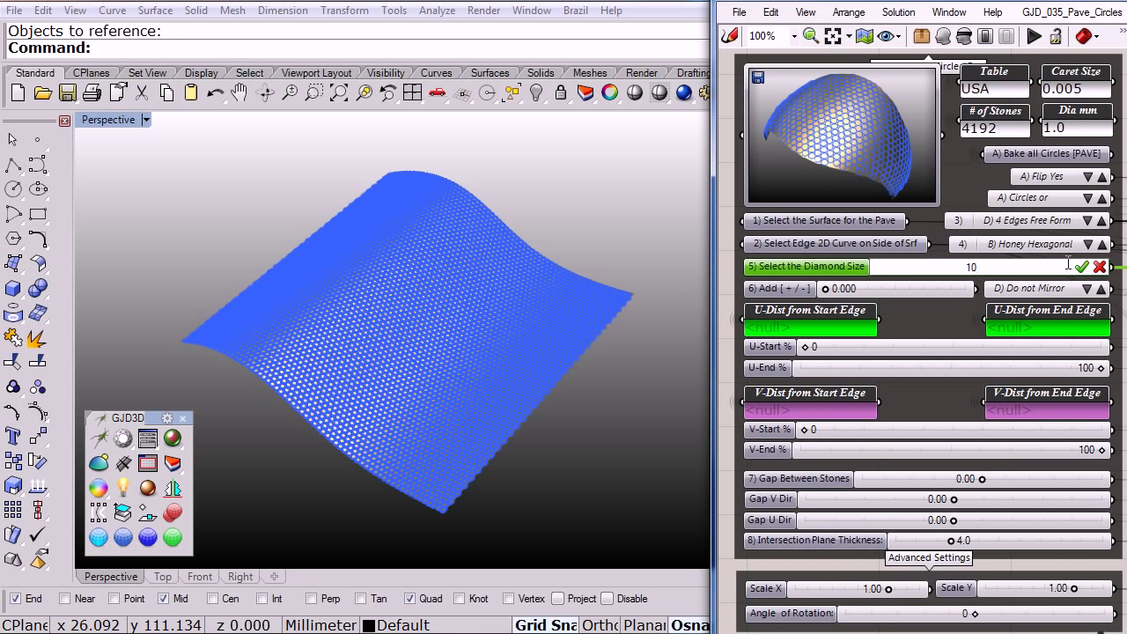
pyautogui.click(1082, 267)
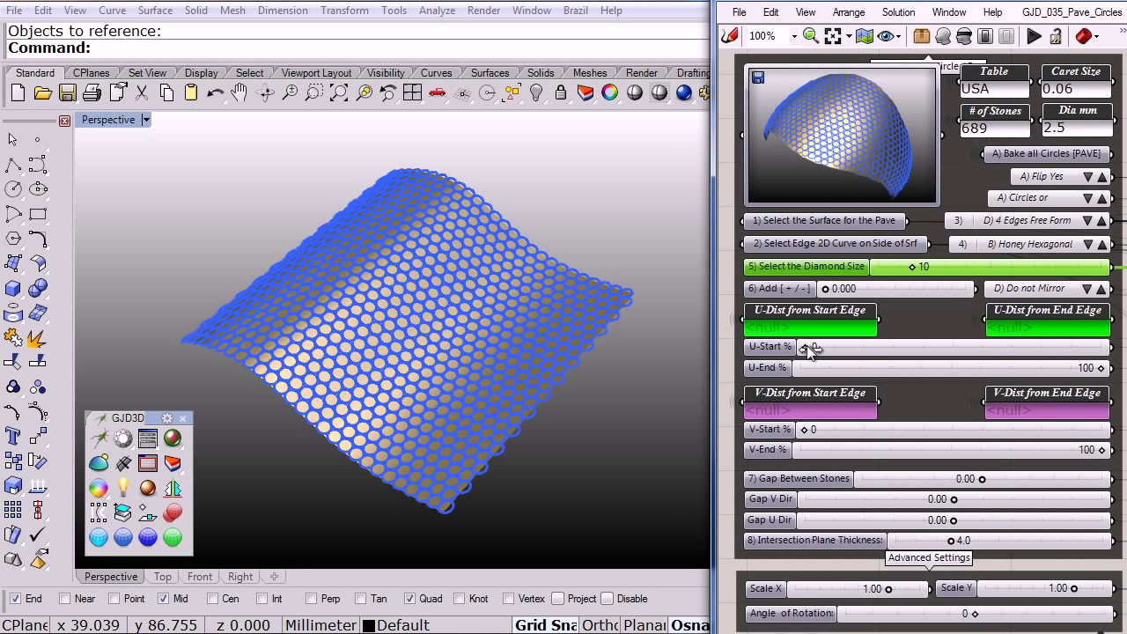
pyautogui.moveTo(808, 347); pyautogui.dragTo(861, 348)
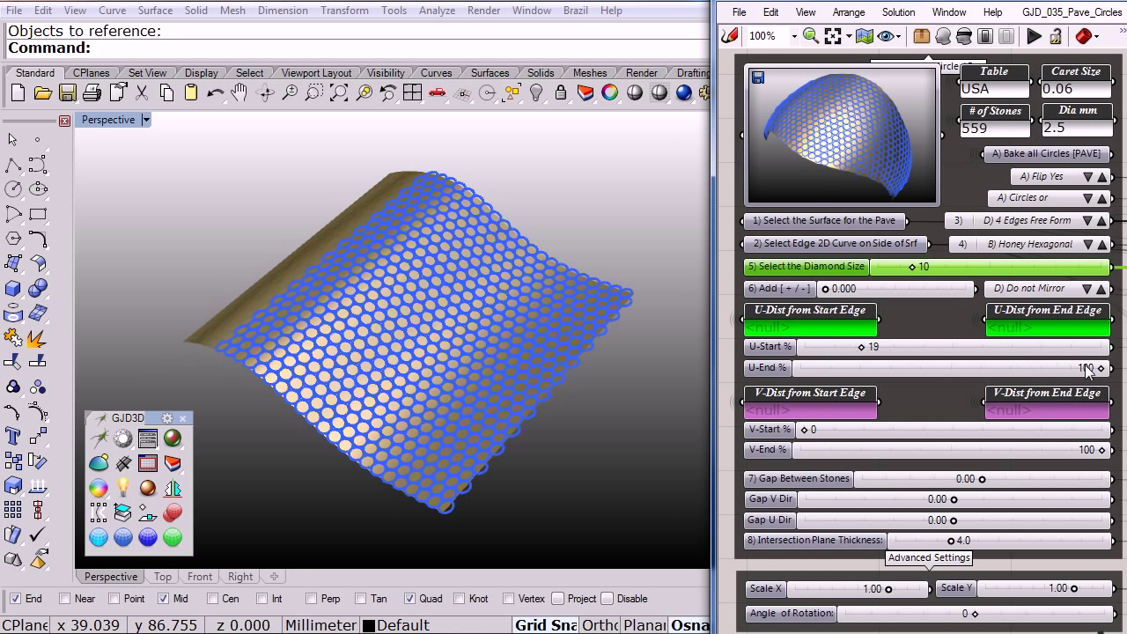
pyautogui.moveTo(1101, 369); pyautogui.dragTo(1050, 372)
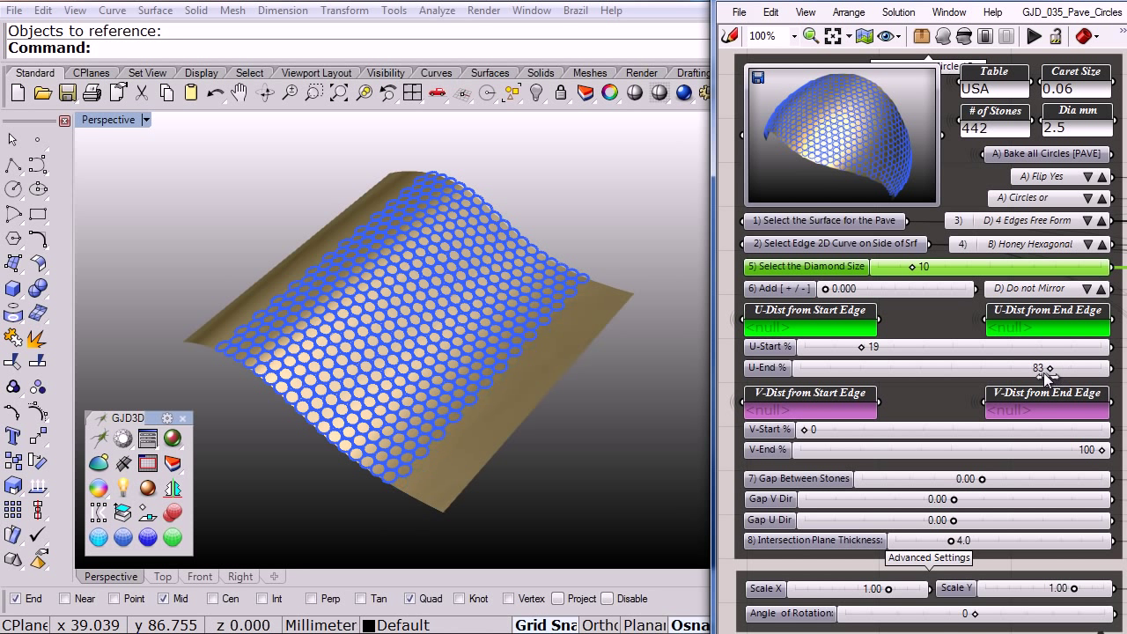
pyautogui.moveTo(807, 432); pyautogui.dragTo(859, 432)
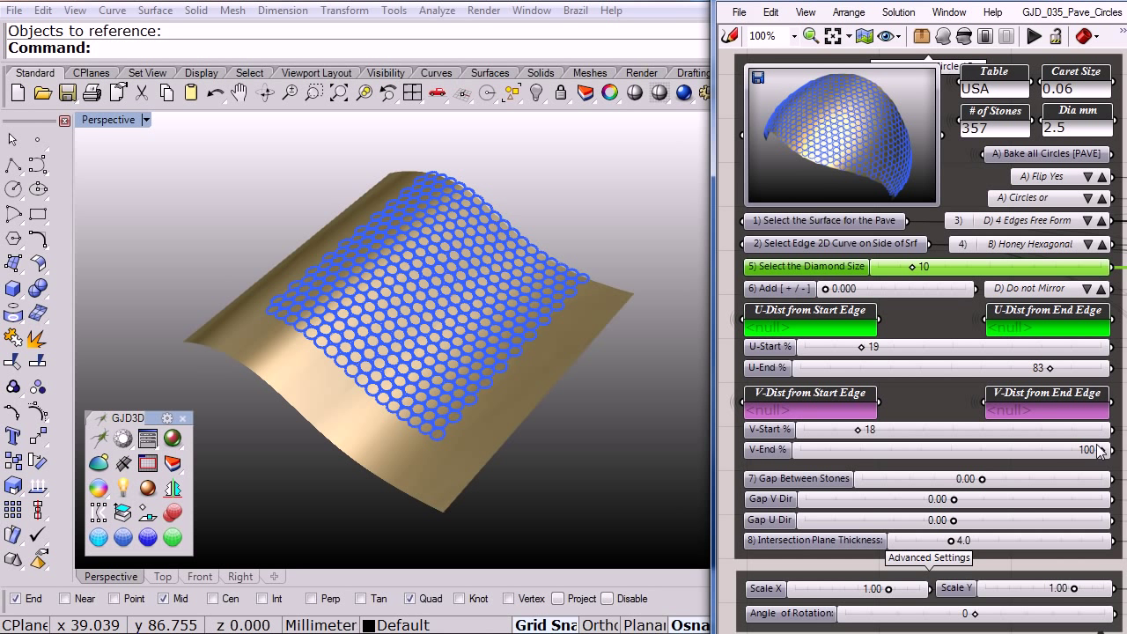
pyautogui.moveTo(1104, 452); pyautogui.dragTo(1026, 456)
# Step: Space the stones 0.09 apart, leaving 217 stones on the surface
pyautogui.moveTo(492, 477); pyautogui.dragTo(487, 510, button='right')
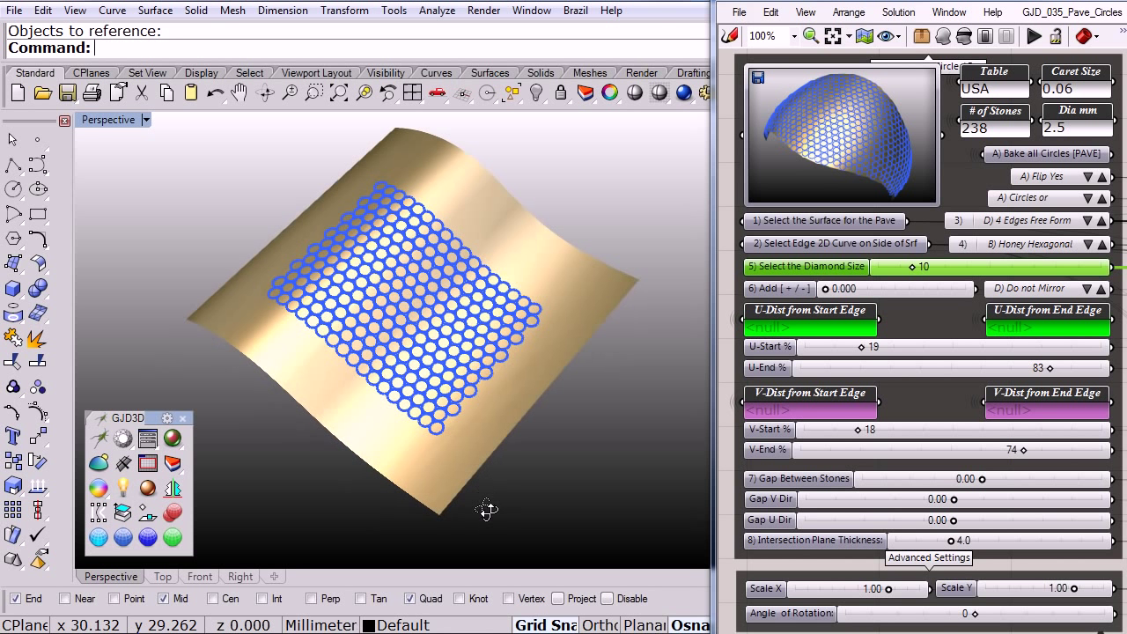
pyautogui.click(985, 484)
pyautogui.moveTo(985, 484); pyautogui.dragTo(990, 482)
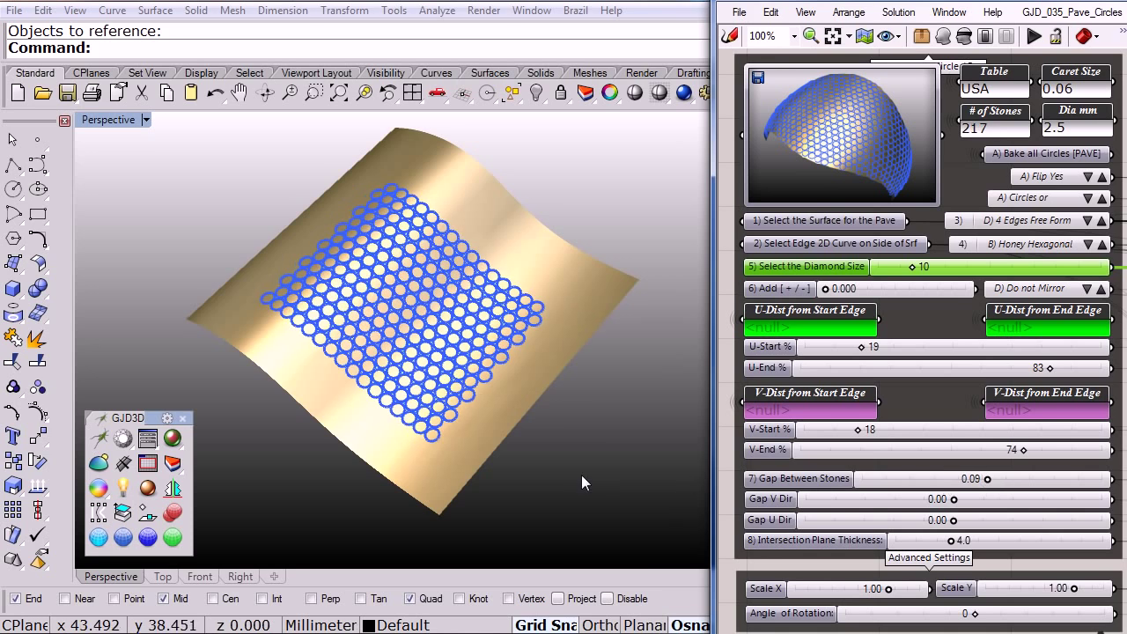
pyautogui.scroll(2, 413, 331)
pyautogui.scroll(3, 414, 331)
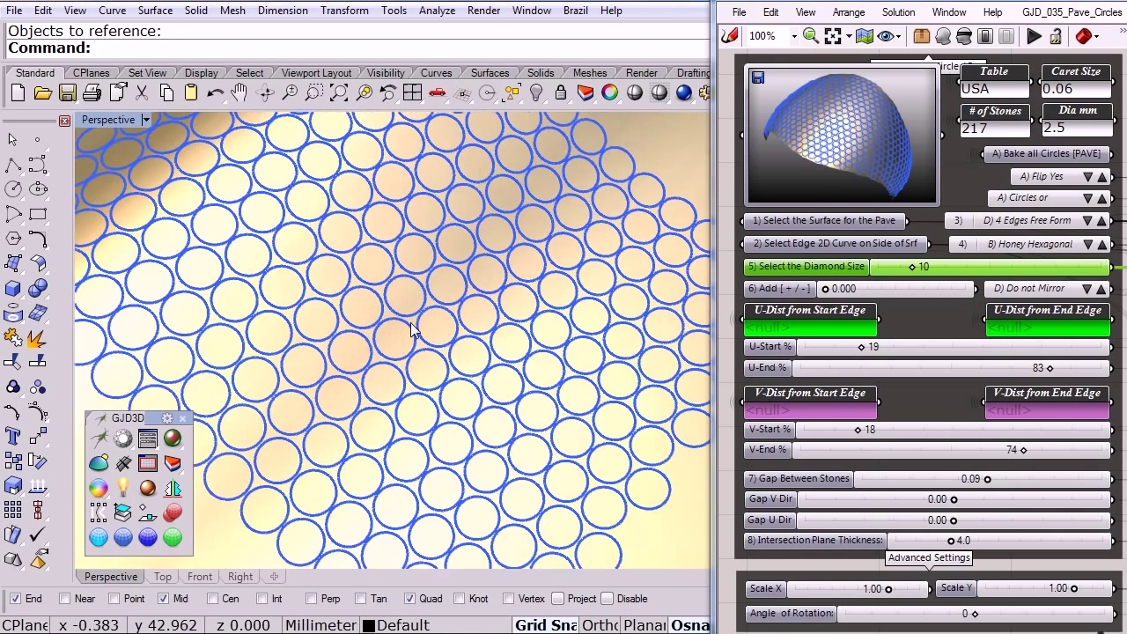
pyautogui.scroll(-5, 414, 330)
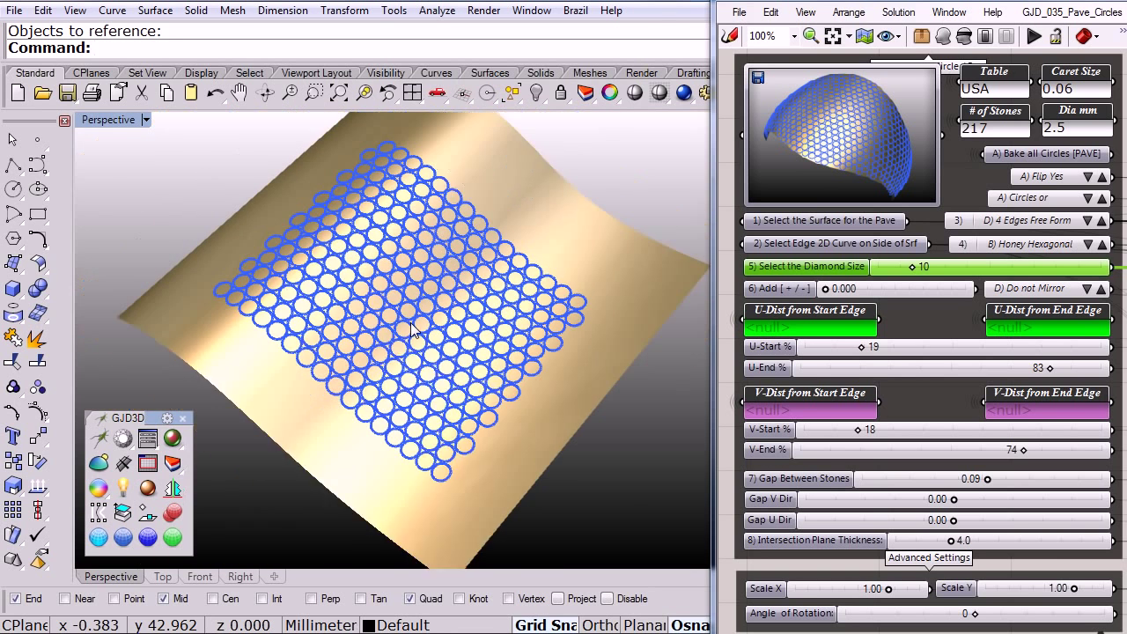
# Step: Rebuild the wavy surface at 6×6 points and degree 3, then select it
pyautogui.click(40, 264)
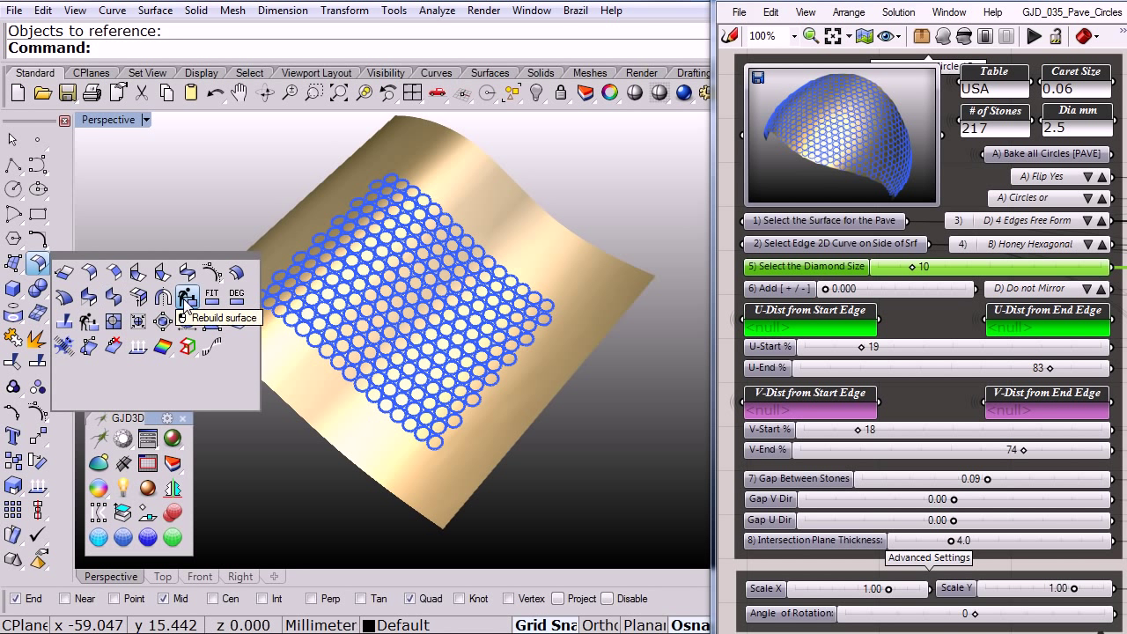
pyautogui.click(187, 297)
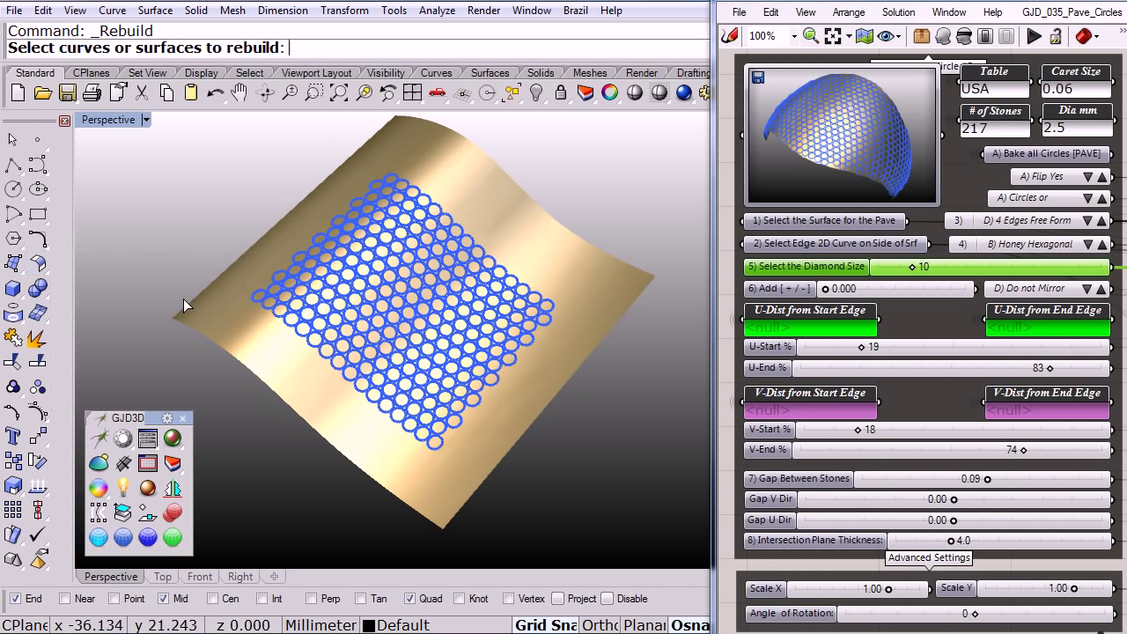
pyautogui.click(430, 168)
pyautogui.rightClick(462, 216)
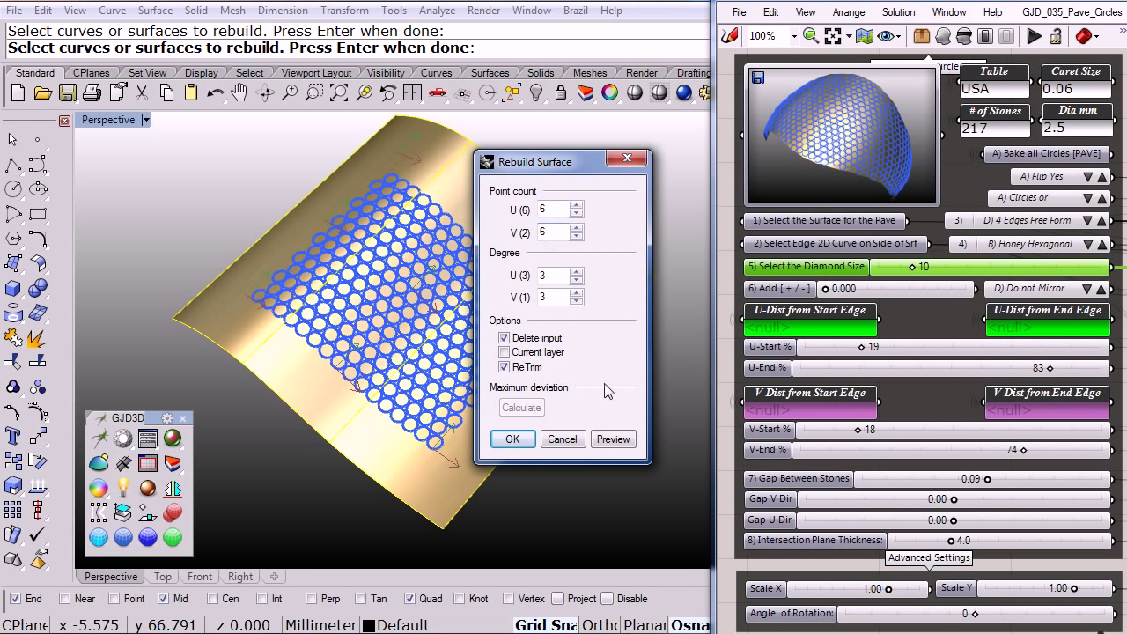
pyautogui.click(513, 439)
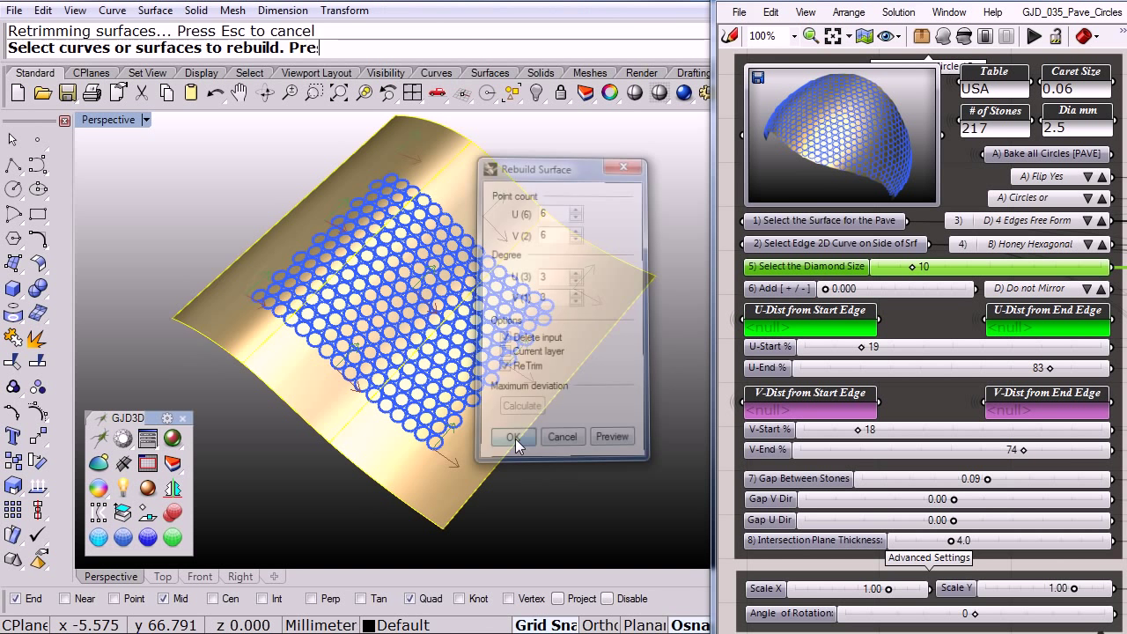
pyautogui.click(489, 230)
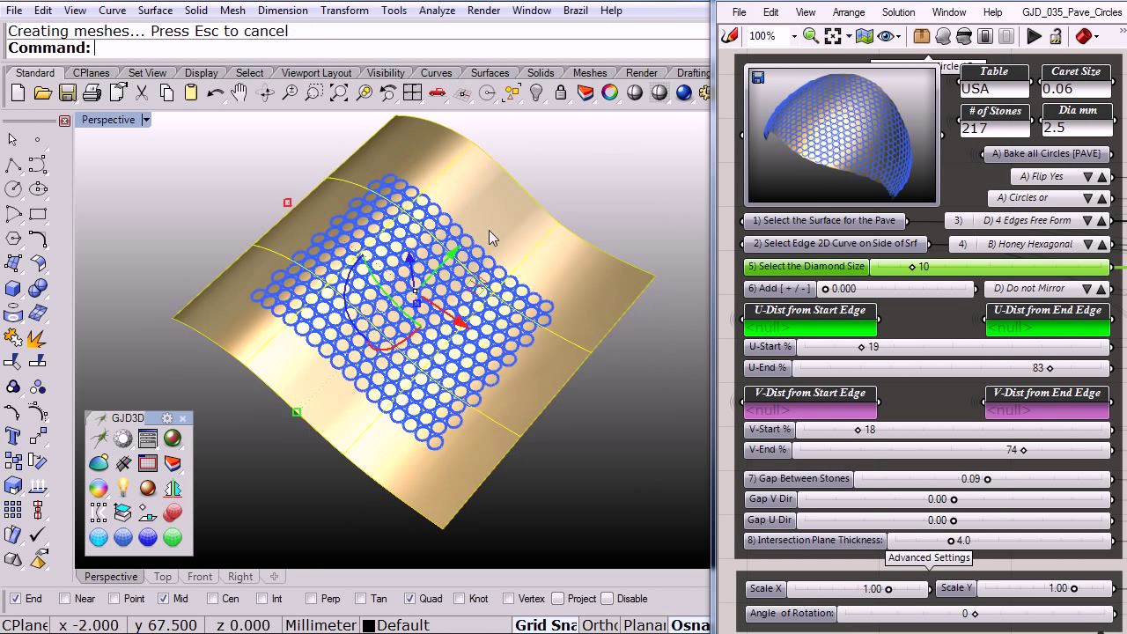
# Step: Show the surface's control points and lift two of them 11 mm
pyautogui.click(38, 412)
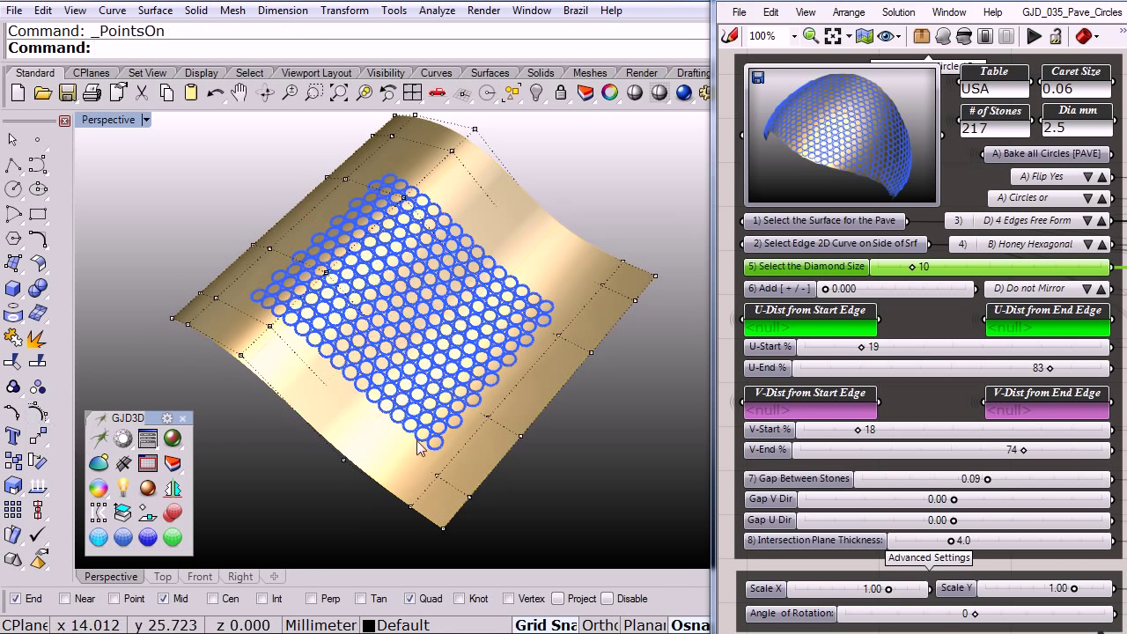
pyautogui.moveTo(610, 455); pyautogui.dragTo(520, 353)
pyautogui.moveTo(519, 353); pyautogui.dragTo(560, 318, button='right')
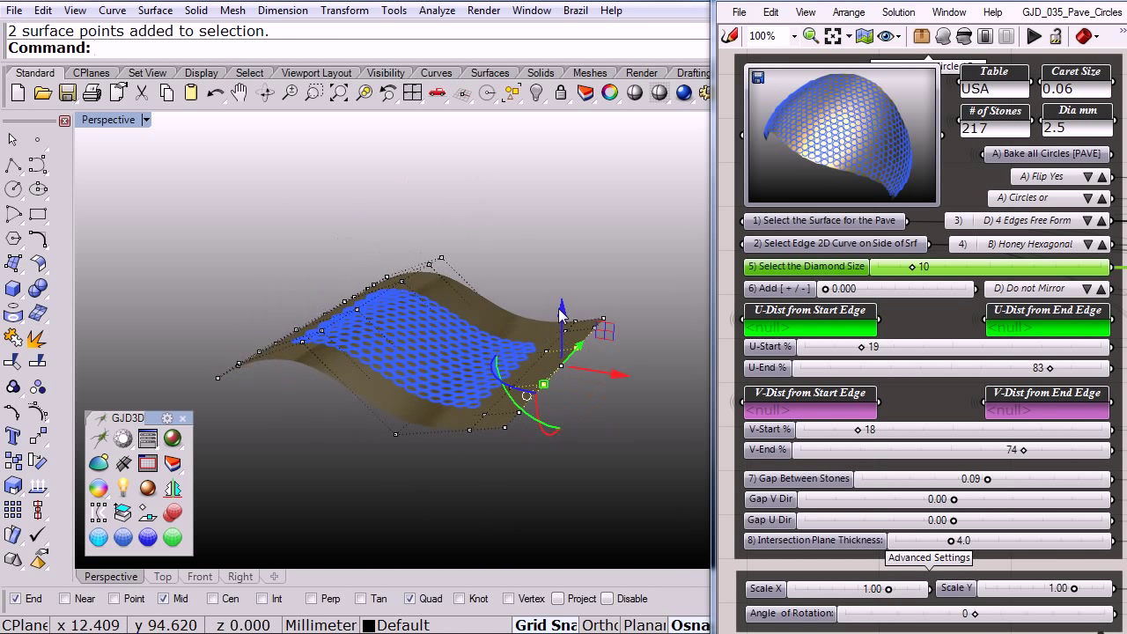
pyautogui.moveTo(562, 310); pyautogui.dragTo(562, 250)
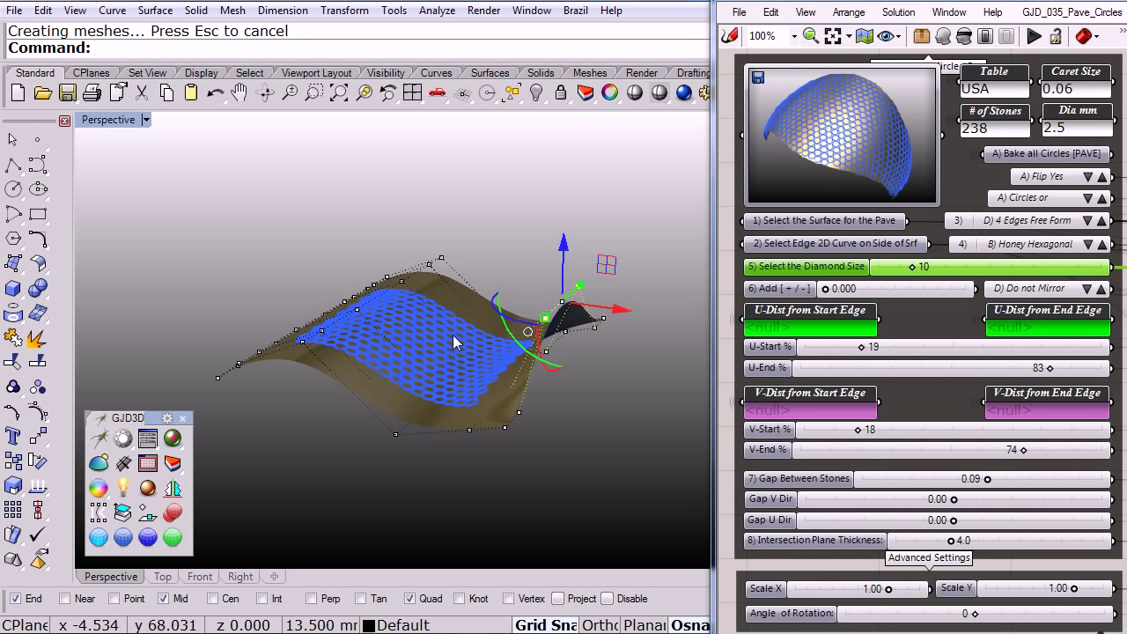
# Step: Raise two left-edge control points 15.5 units so the pavé recomputes to 238 stones
pyautogui.moveTo(464, 335); pyautogui.dragTo(559, 318, button='right')
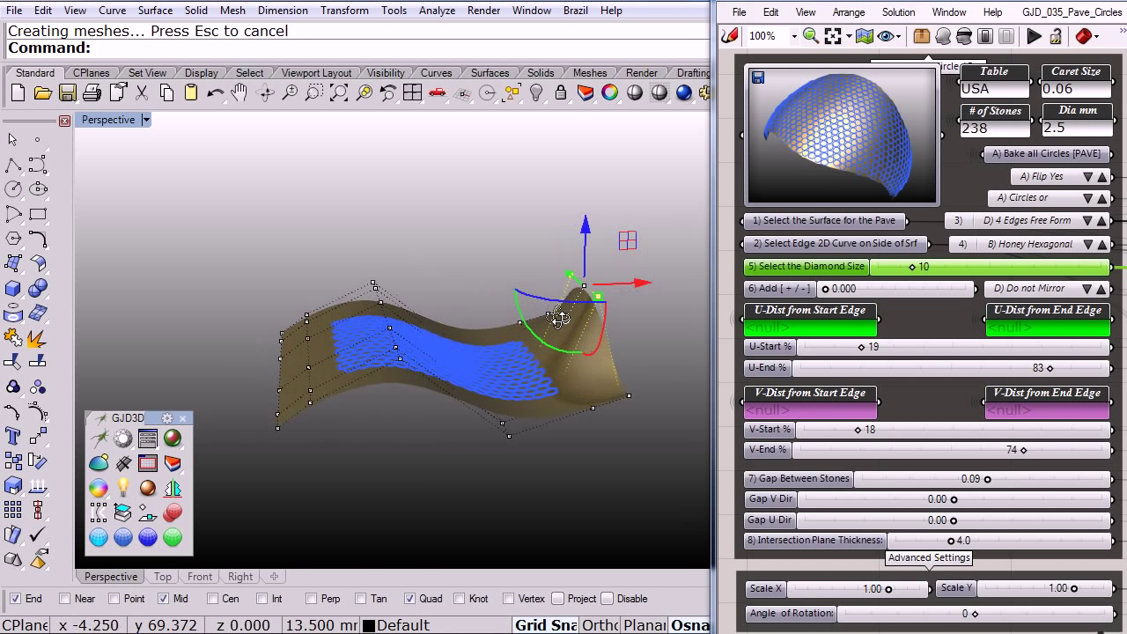
pyautogui.click(381, 304)
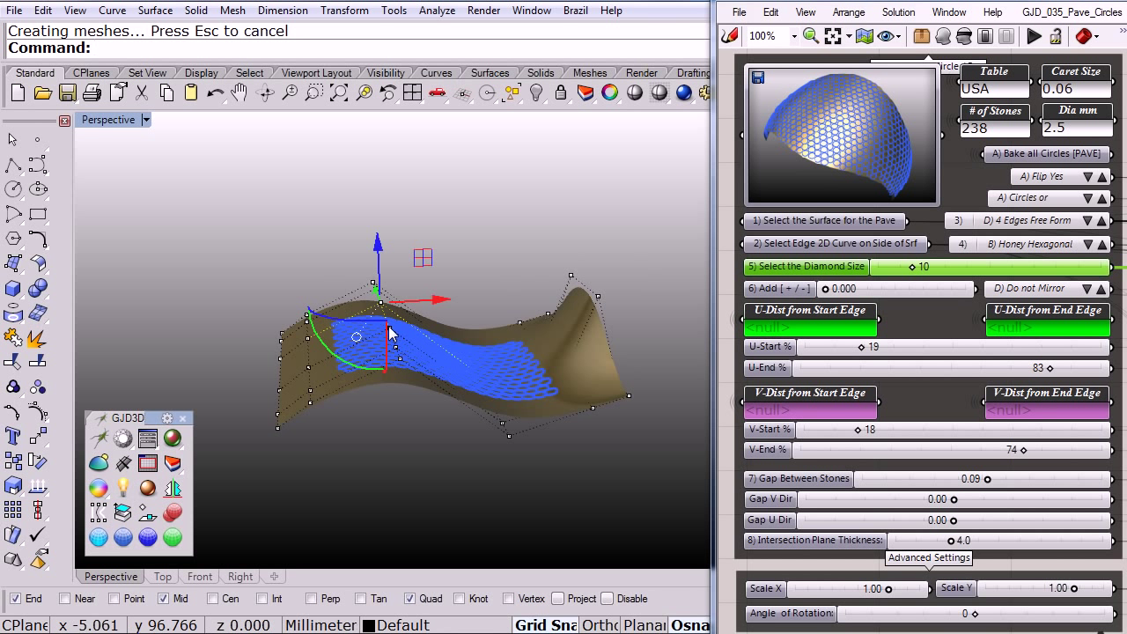
pyautogui.keyDown('shift'); pyautogui.click(390, 330); pyautogui.keyUp('shift')
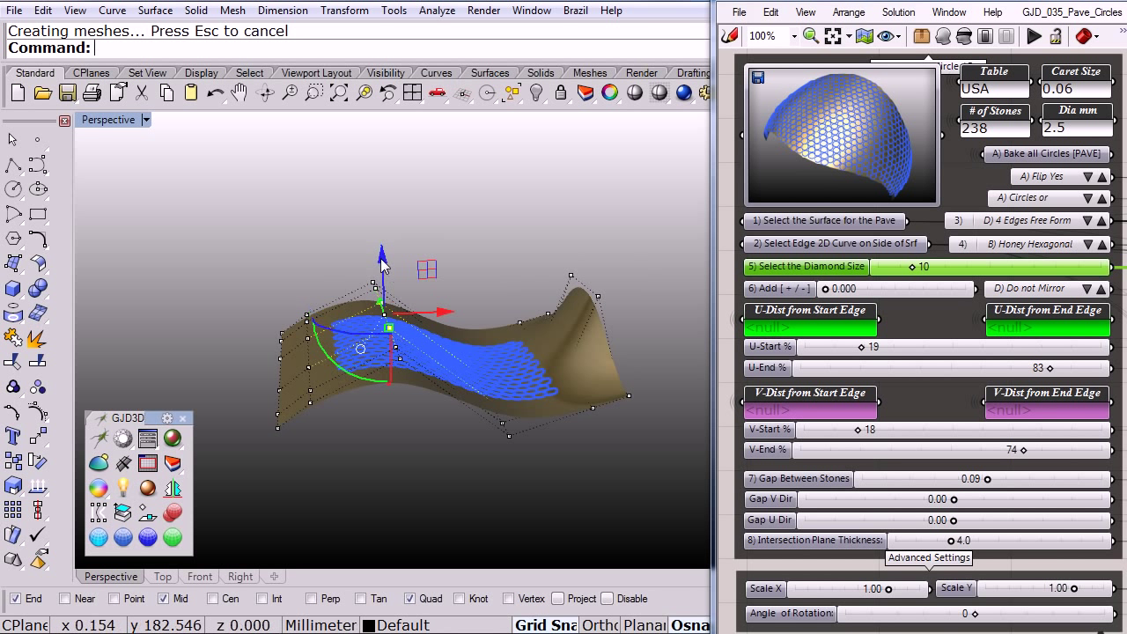
pyautogui.moveTo(381, 264); pyautogui.dragTo(385, 181)
pyautogui.moveTo(480, 244); pyautogui.dragTo(432, 259, button='right')
pyautogui.scroll(3, 423, 255)
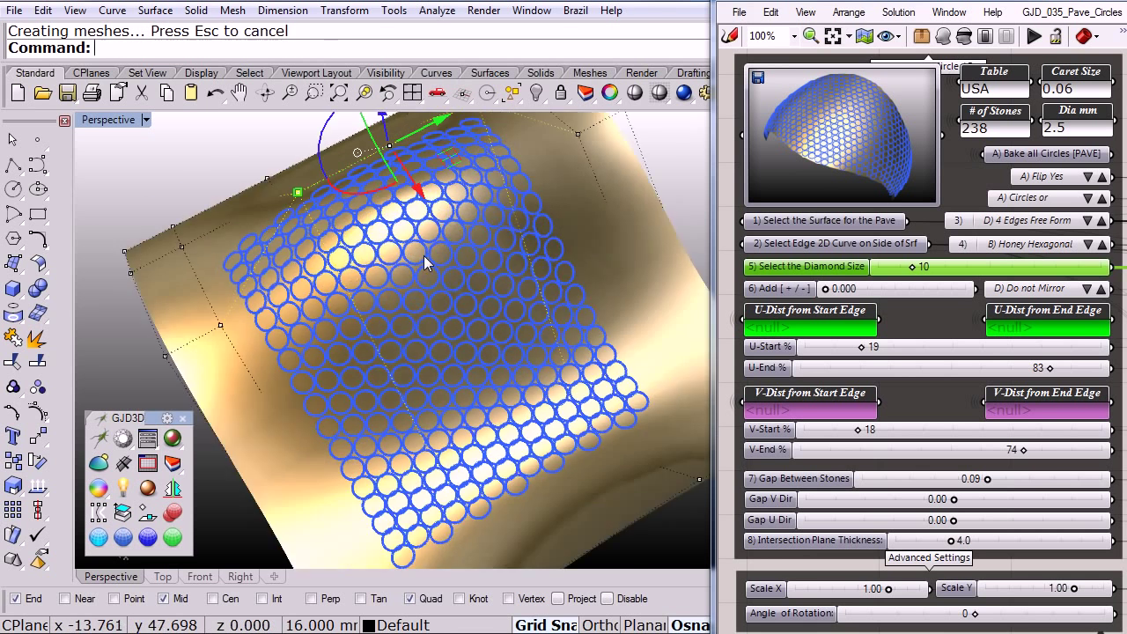
# Step: Set Gap V Dir to 0.06 and Gap U Dir to 0.04, leaving 215 stones
pyautogui.scroll(2, 424, 255)
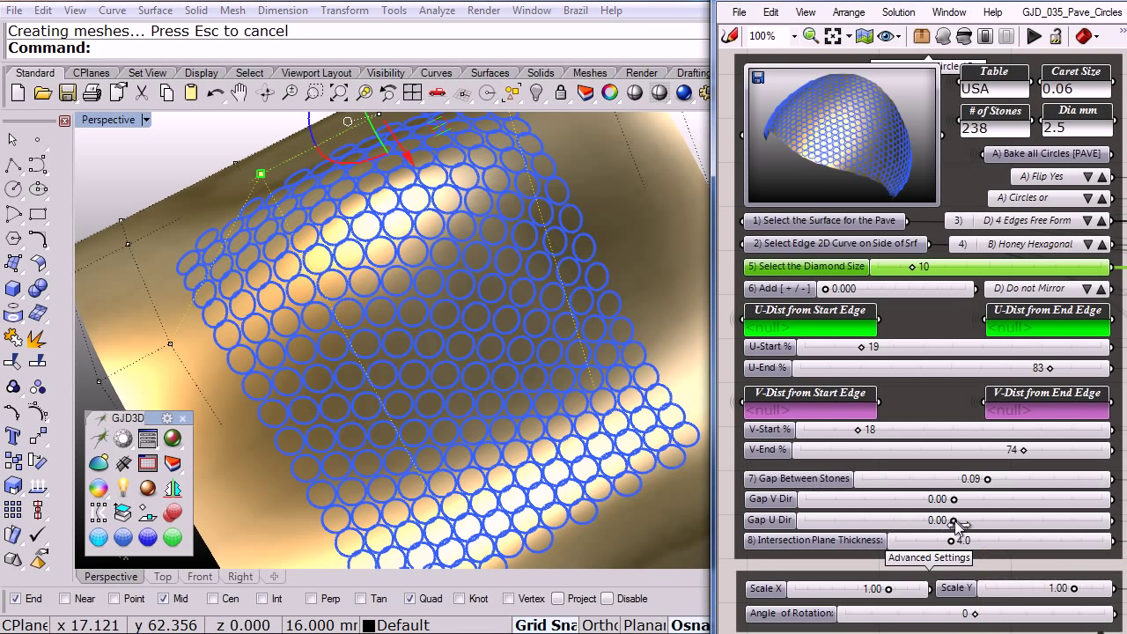
pyautogui.moveTo(952, 520)
pyautogui.mouseDown()
pyautogui.moveTo(953, 500)
pyautogui.moveTo(962, 501)
pyautogui.mouseUp()
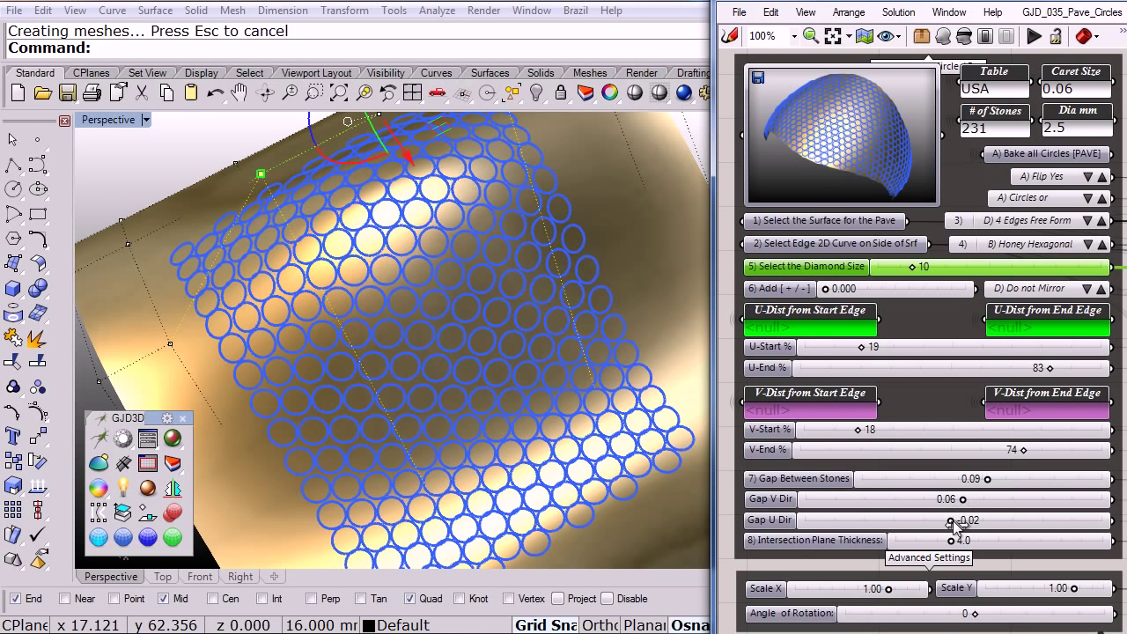
pyautogui.moveTo(958, 525); pyautogui.dragTo(969, 523)
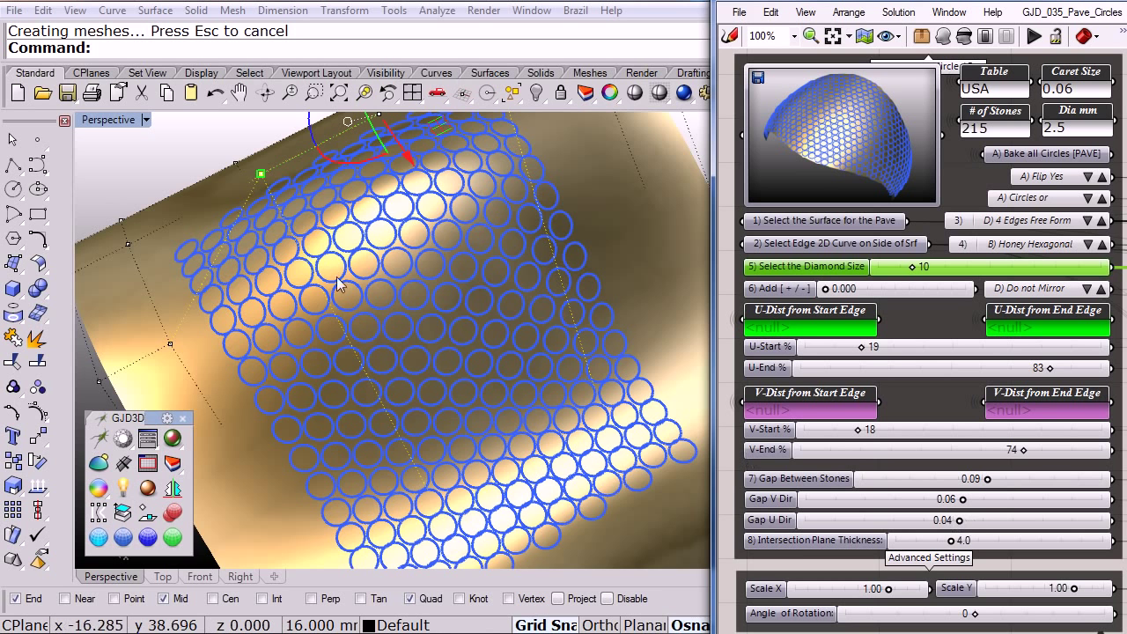
# Step: Zoom out, switch off the control points with PointsOff, and hide the wavy freeform surface
pyautogui.scroll(-5, 327, 330)
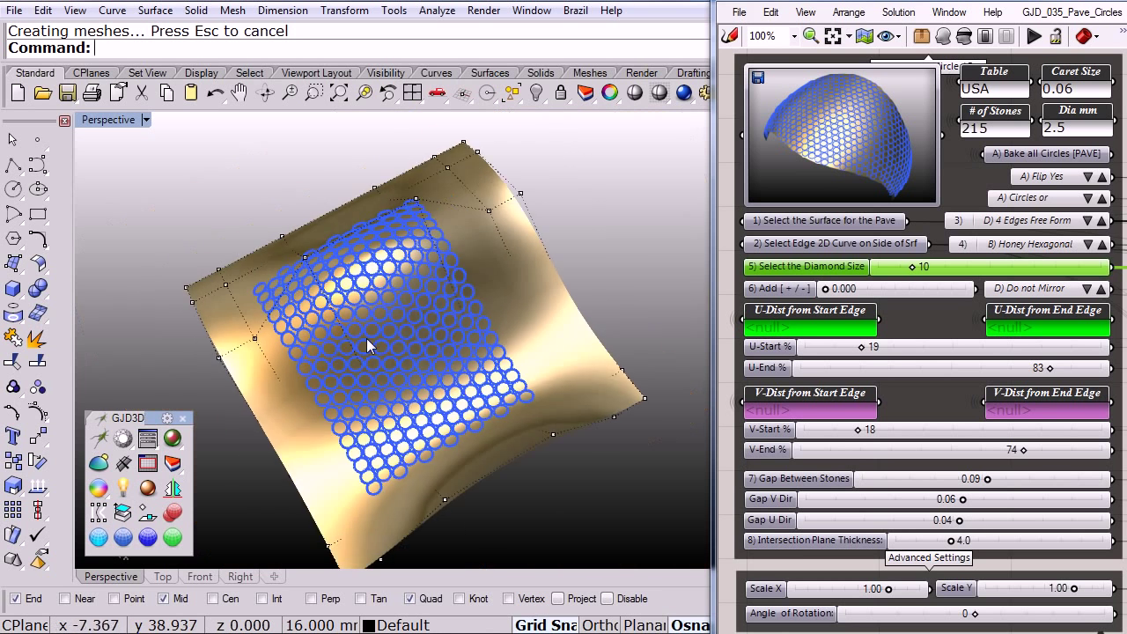
pyautogui.moveTo(364, 343); pyautogui.dragTo(455, 263, button='right')
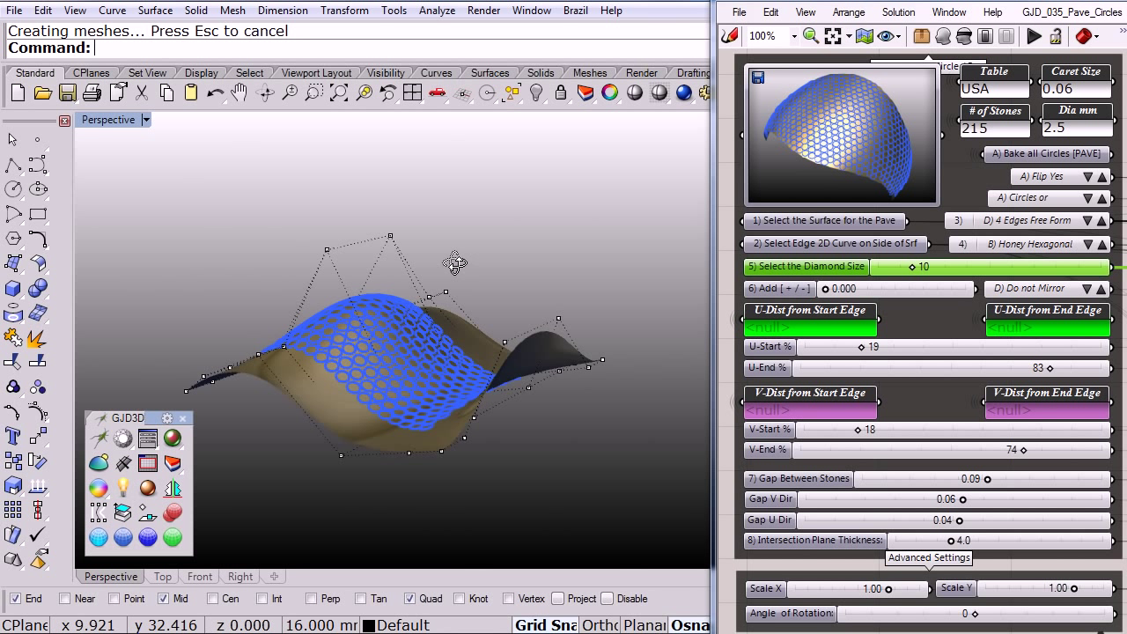
pyautogui.click(37, 412)
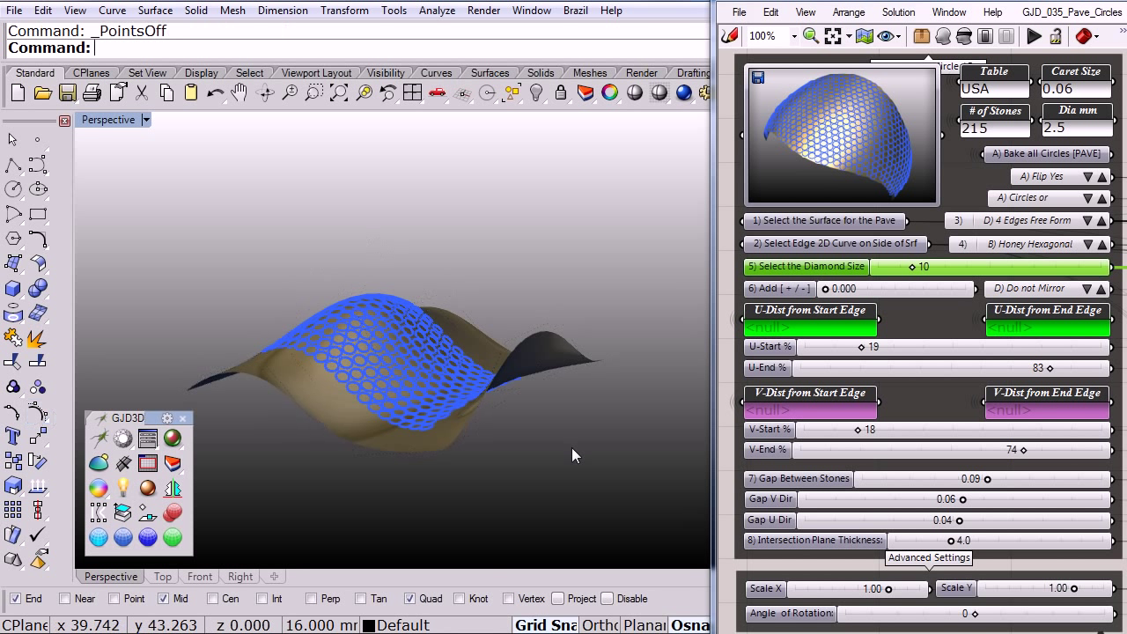
pyautogui.click(352, 405)
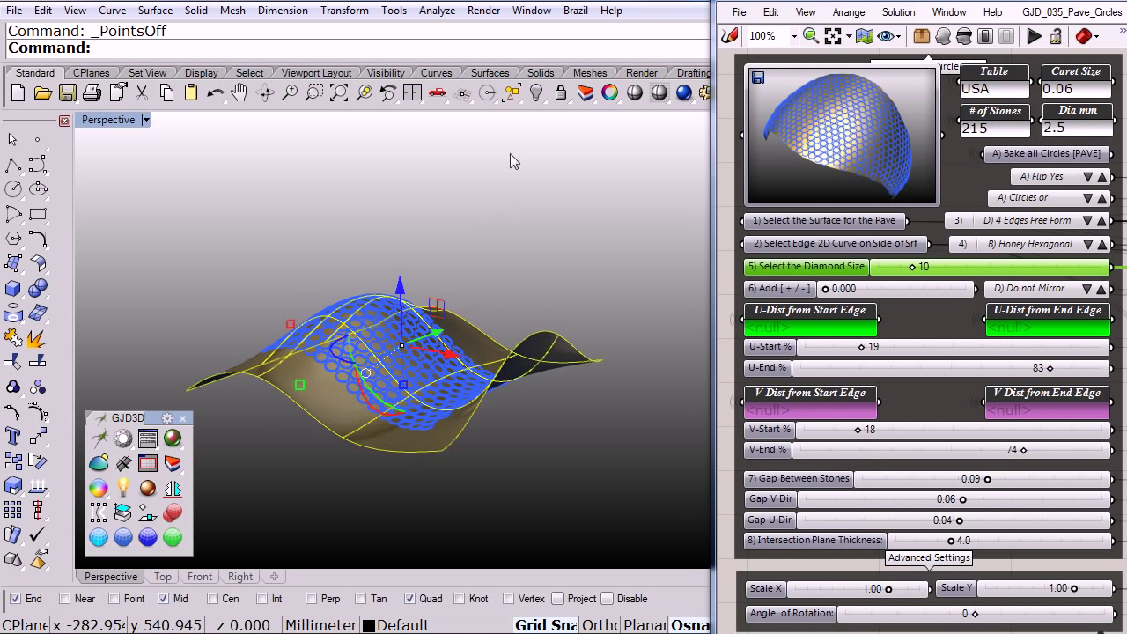
pyautogui.click(535, 92)
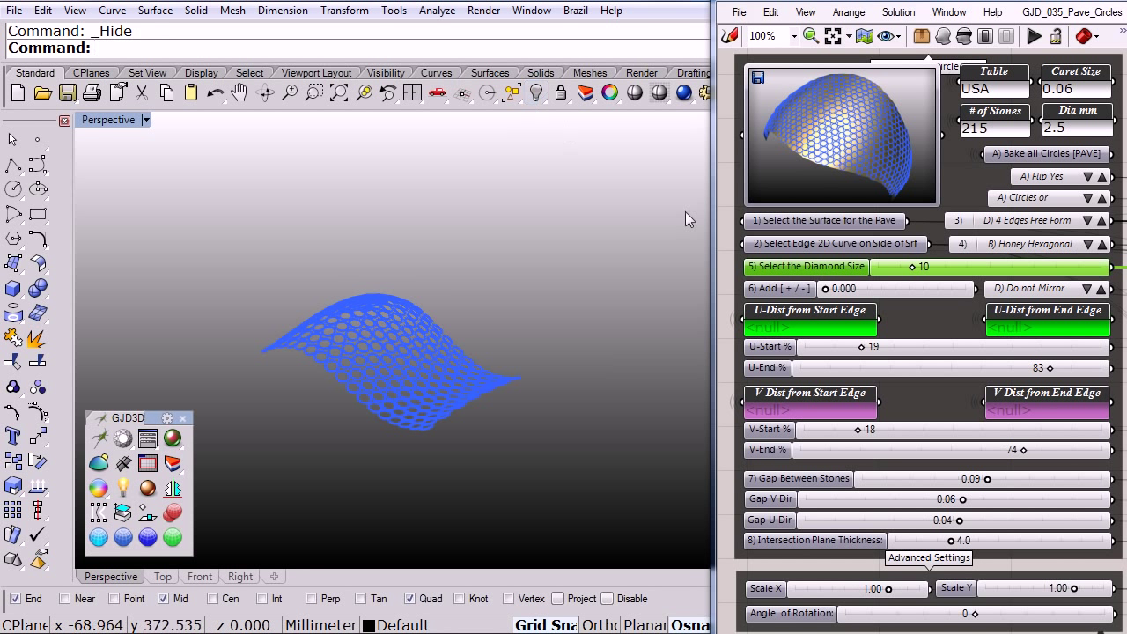
# Step: Clear the Surface parameter's values and show only the hidden ring
pyautogui.rightClick(772, 221)
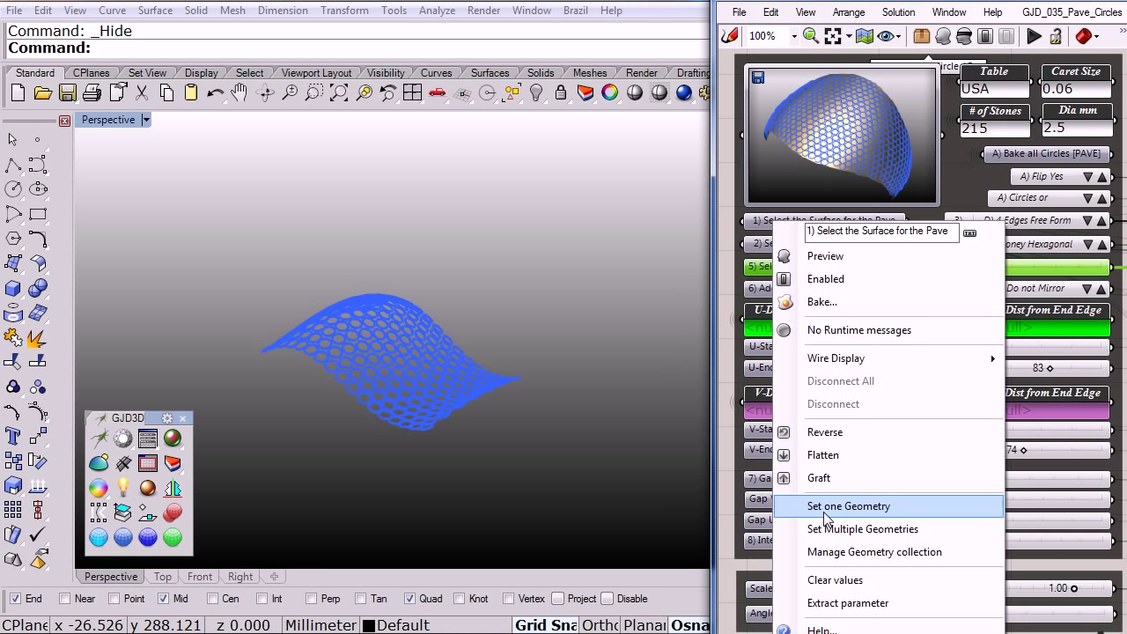
pyautogui.click(827, 581)
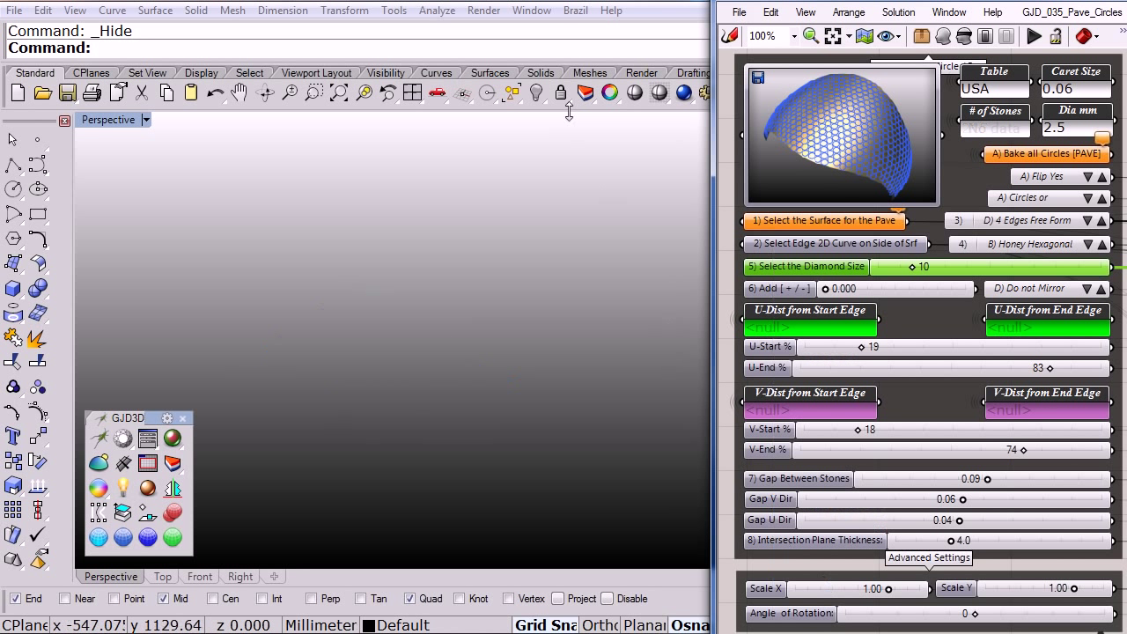
pyautogui.click(538, 95)
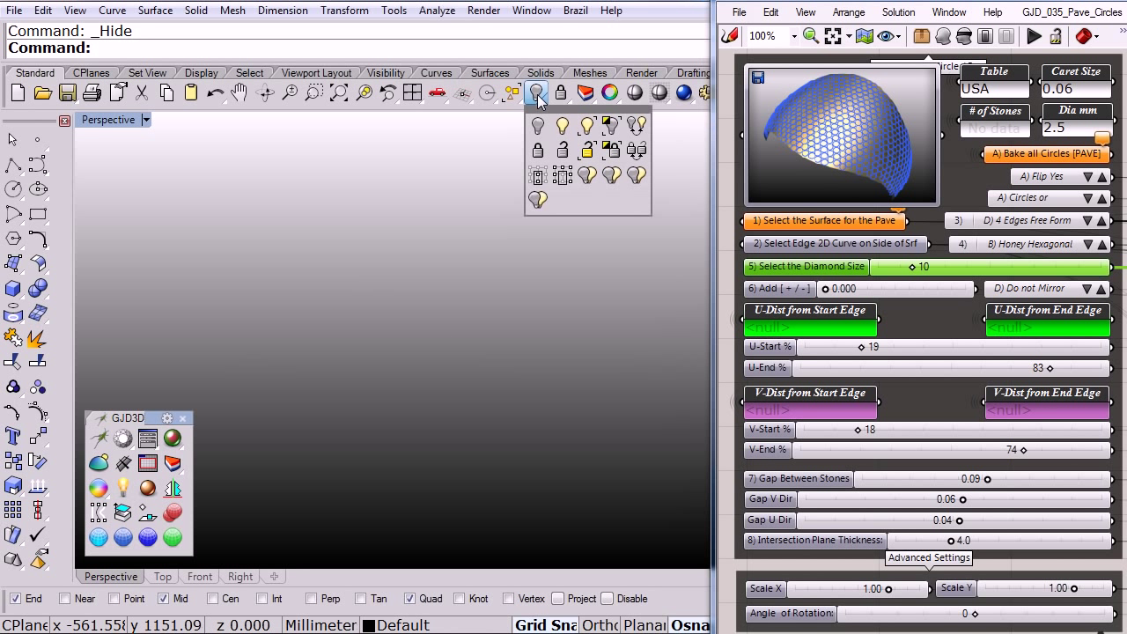
pyautogui.click(587, 126)
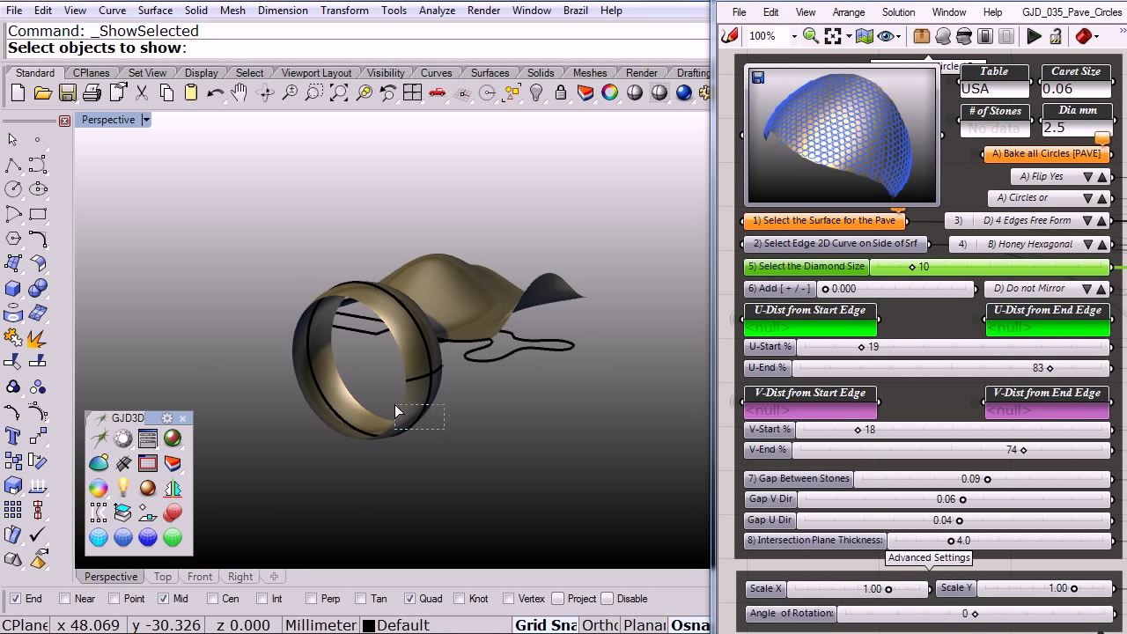
pyautogui.click(394, 405)
pyautogui.rightClick(450, 418)
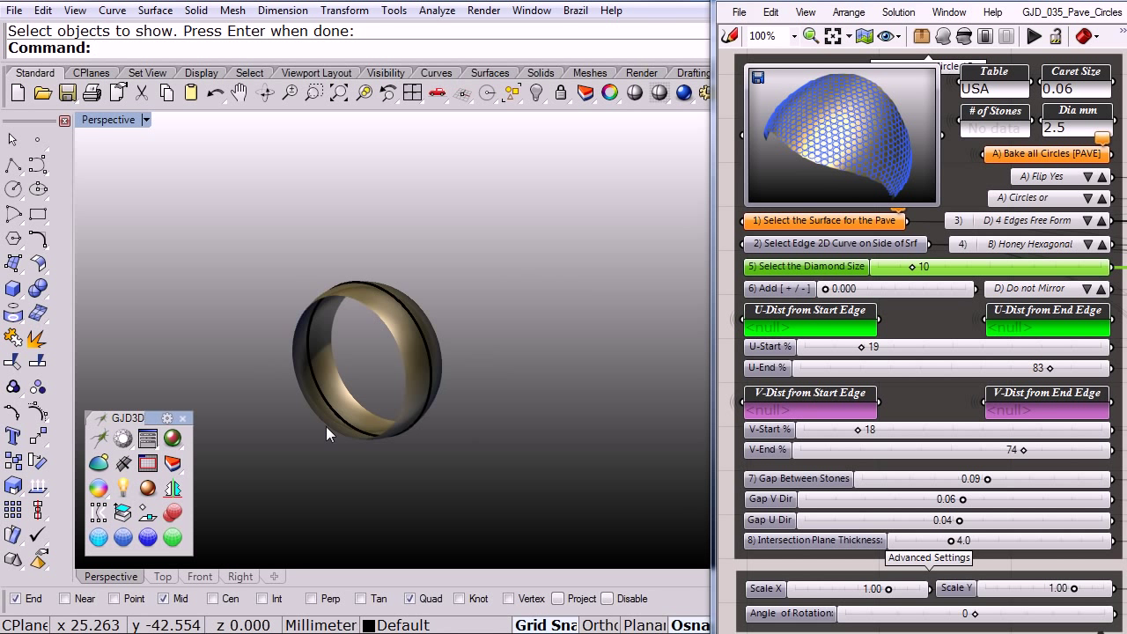
# Step: Set the pavé surface type value list to C) Flat Surface
pyautogui.scroll(5, 326, 426)
pyautogui.scroll(-3, 398, 391)
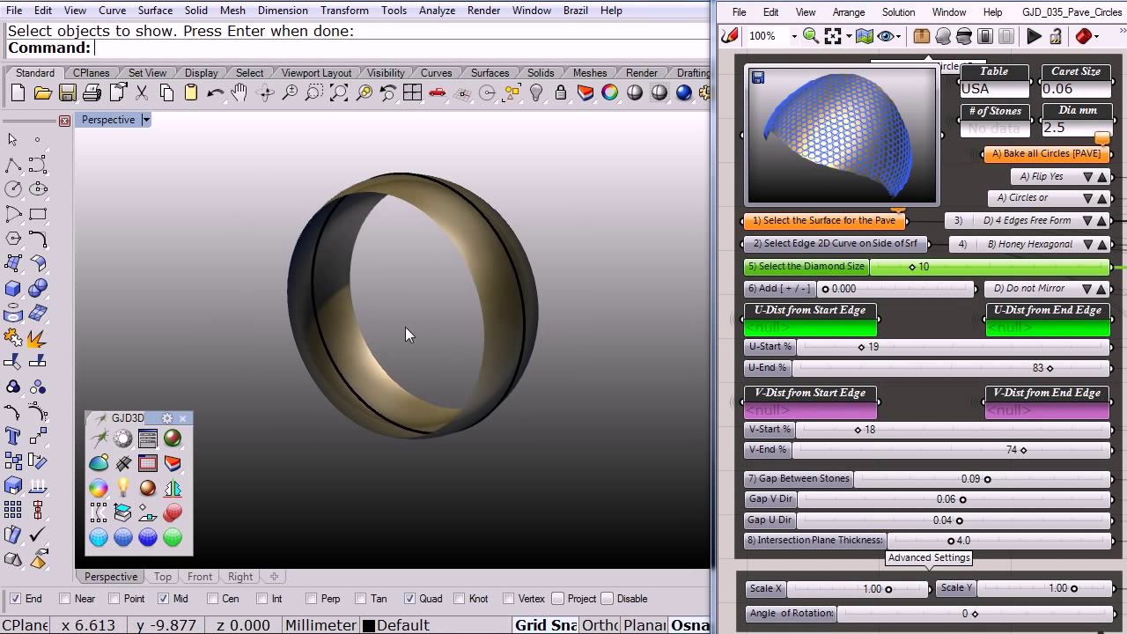
pyautogui.moveTo(405, 327); pyautogui.dragTo(411, 412, button='right')
pyautogui.scroll(2, 416, 420)
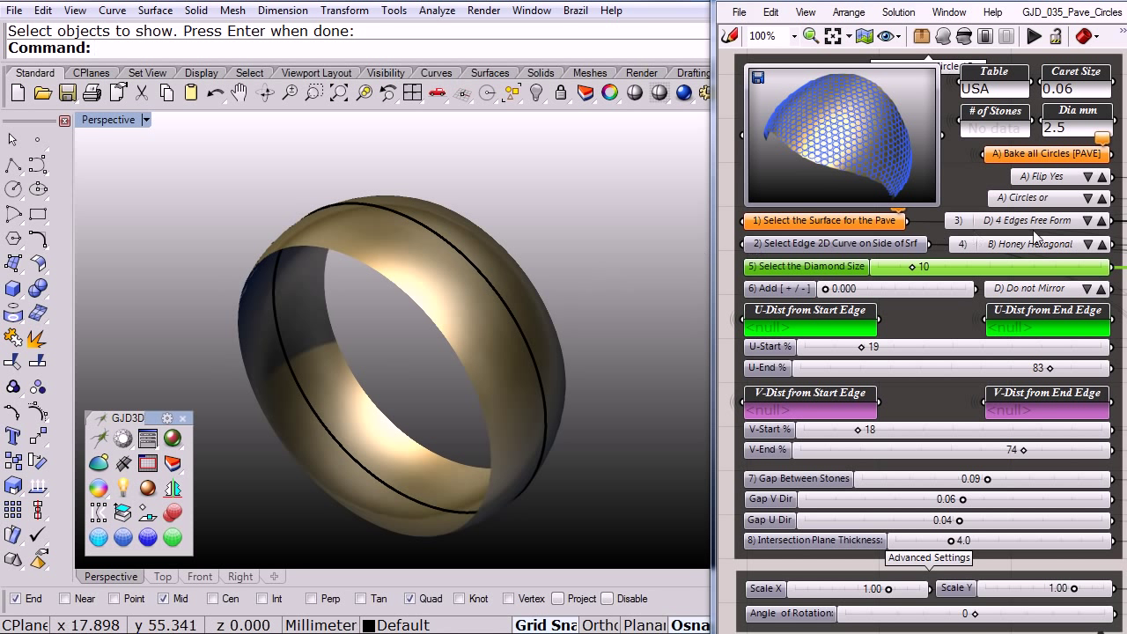
pyautogui.click(1090, 221)
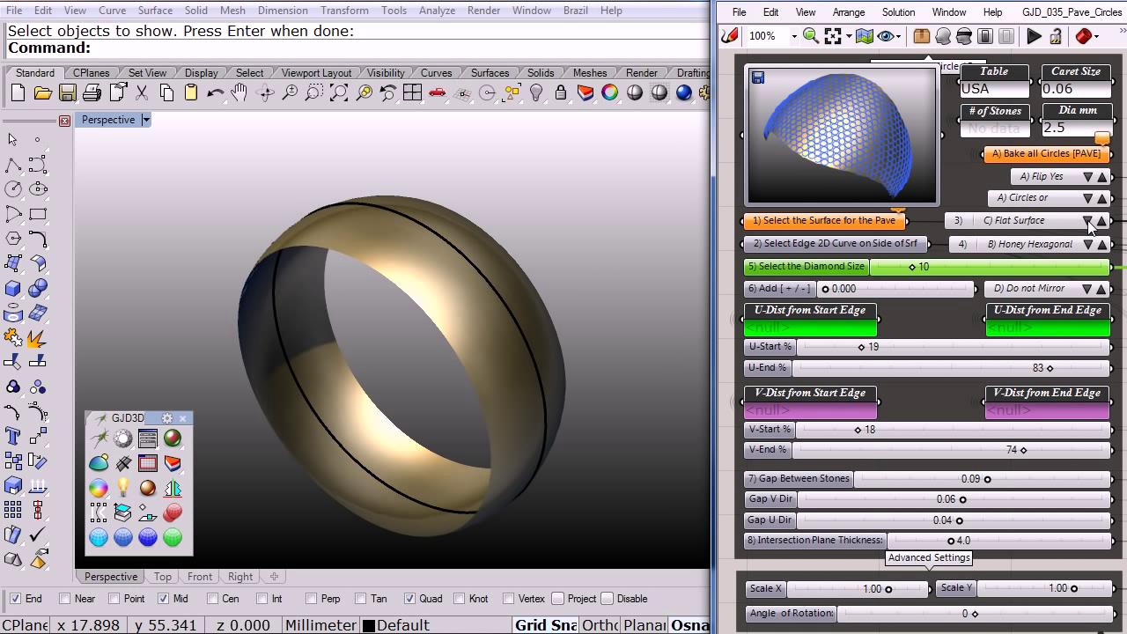
# Step: Switch surface type to Closed BRep and set the ring and its edge as inputs
pyautogui.click(1090, 221)
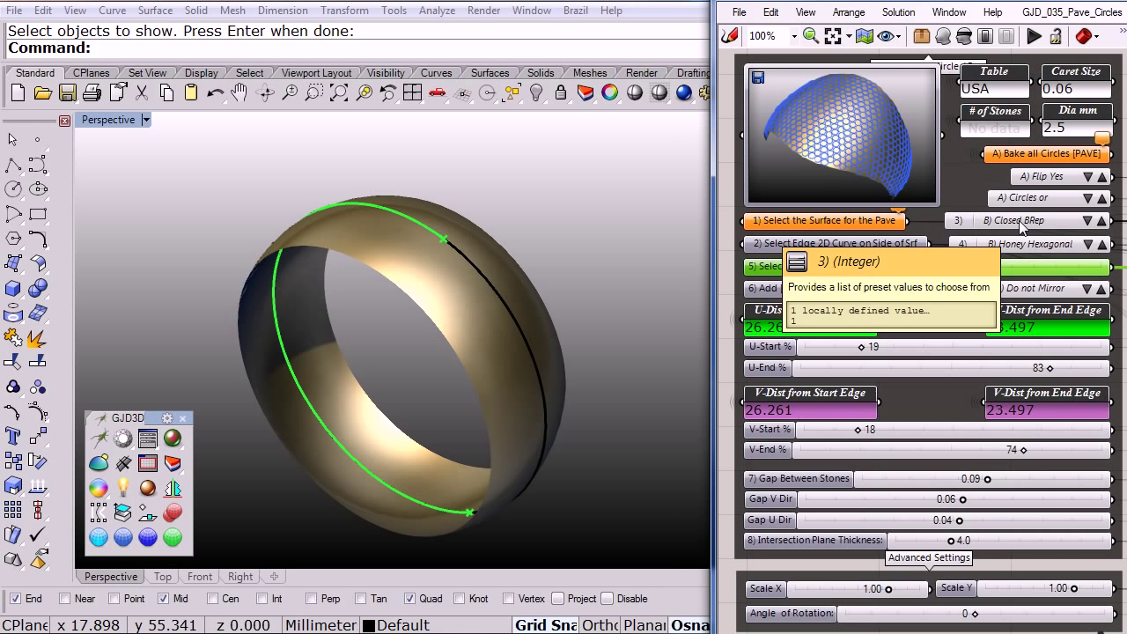
pyautogui.rightClick(777, 229)
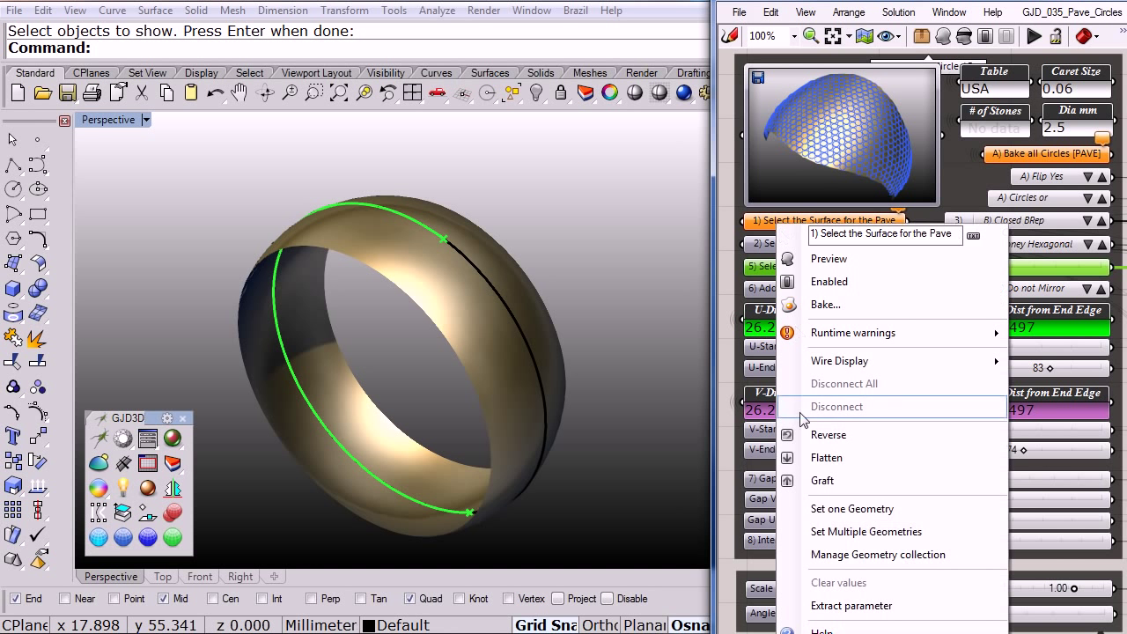
pyautogui.click(816, 505)
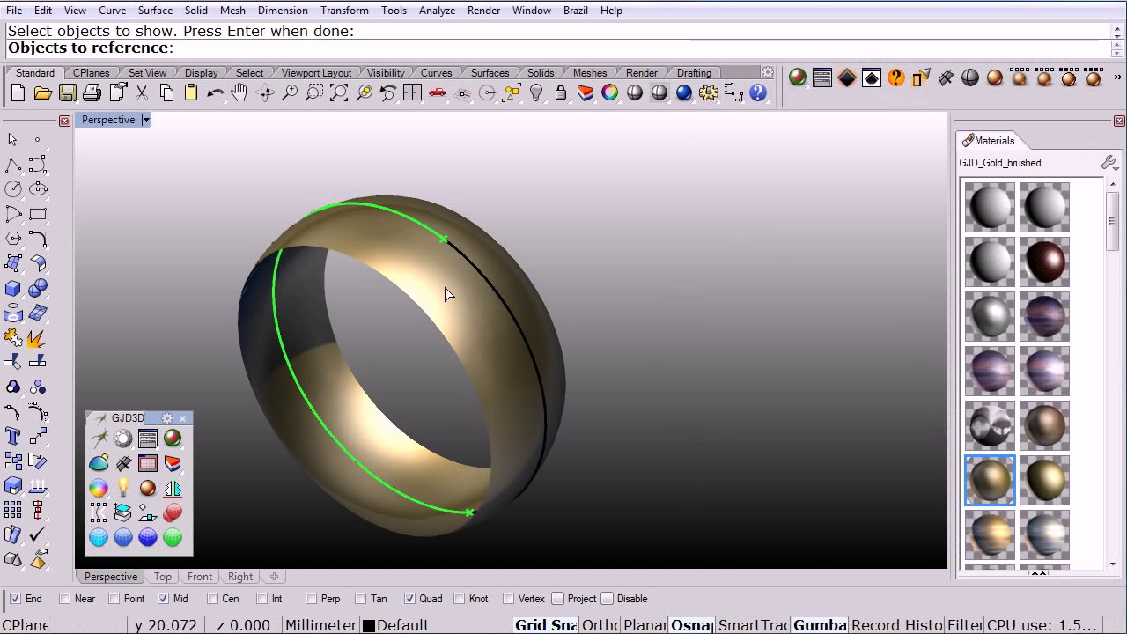
pyautogui.click(445, 287)
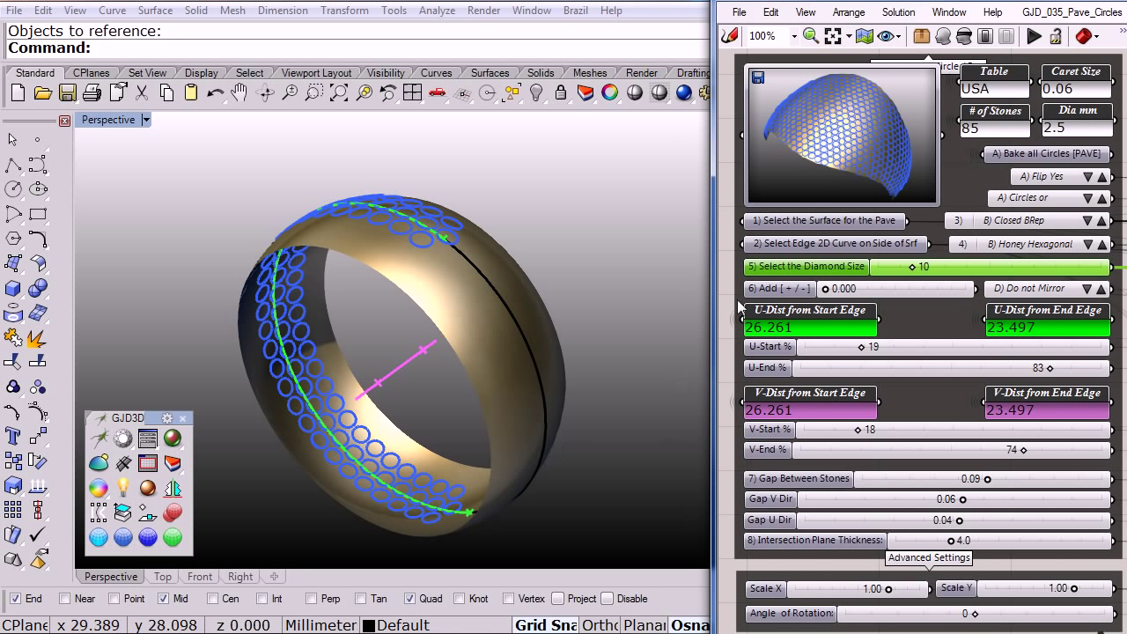
pyautogui.rightClick(789, 247)
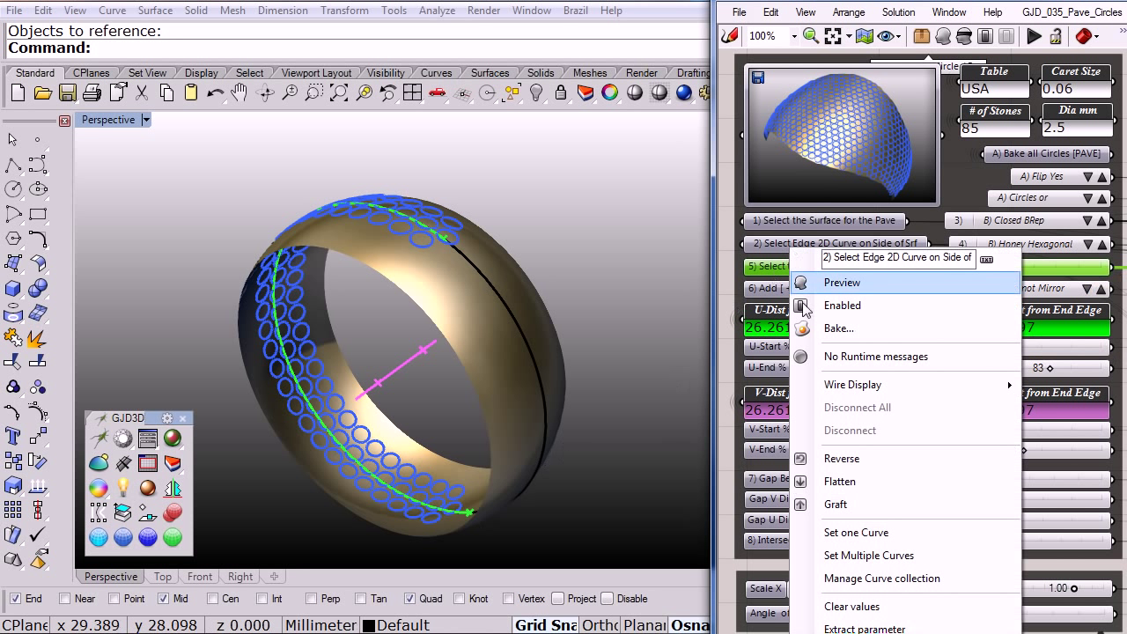
pyautogui.click(835, 533)
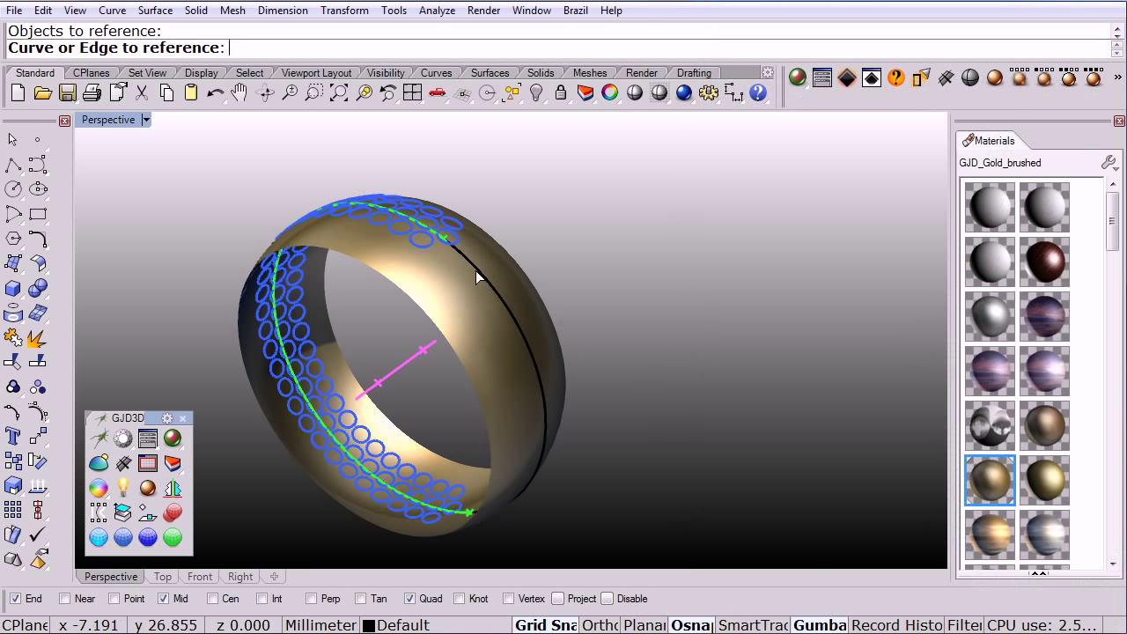
pyautogui.click(475, 275)
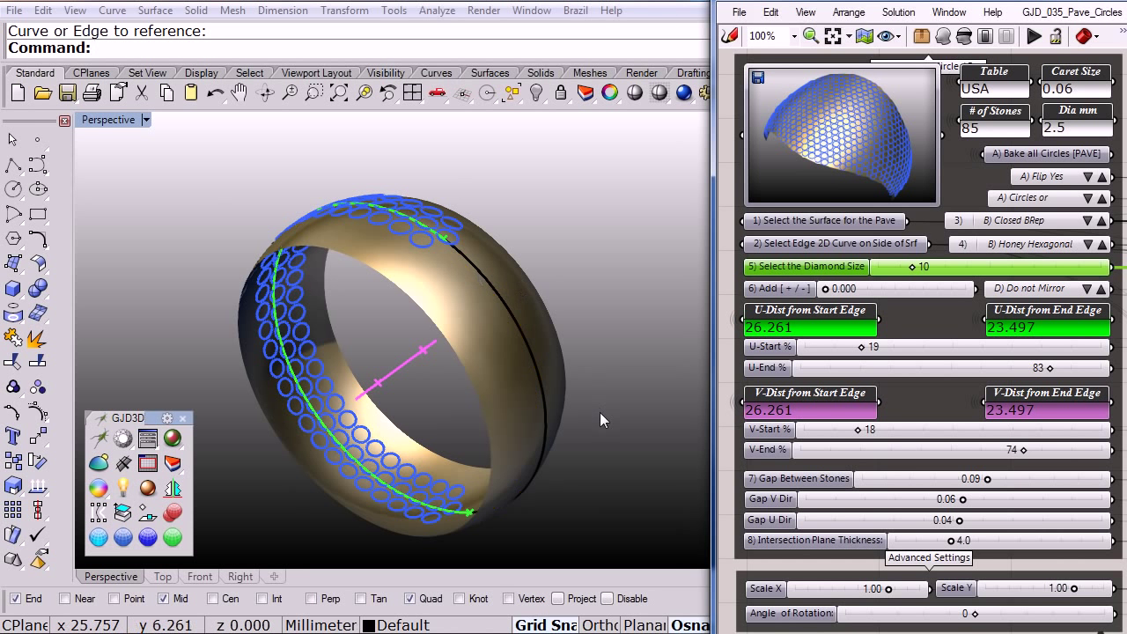
# Step: Restore the saved Grasshopper state so 441 stones cover the ring
pyautogui.click(899, 13)
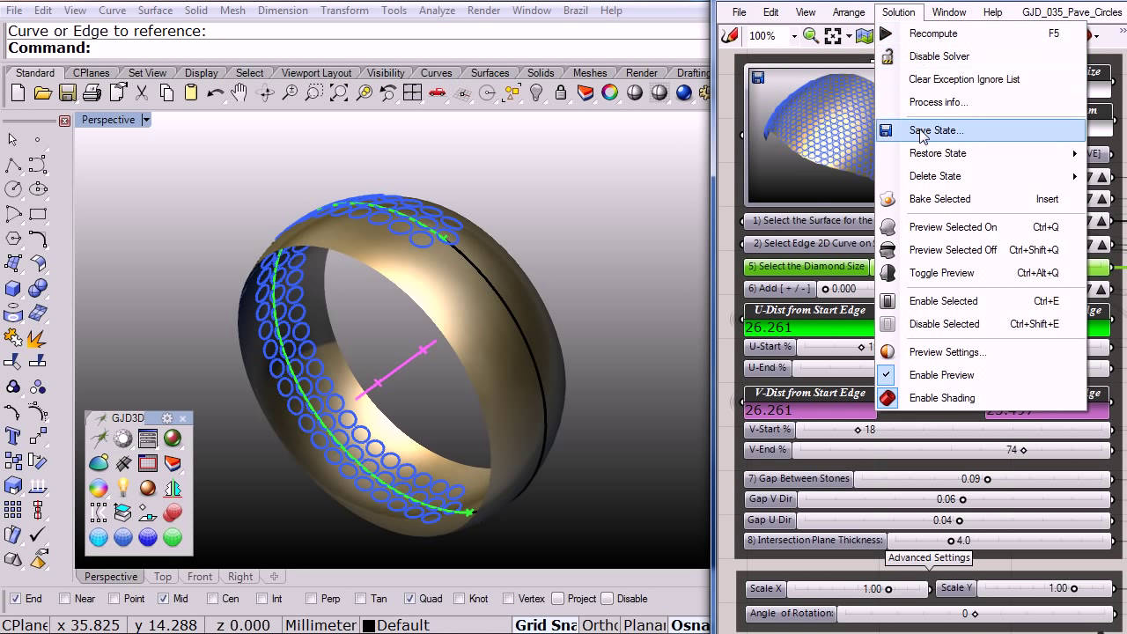
pyautogui.moveTo(924, 157)
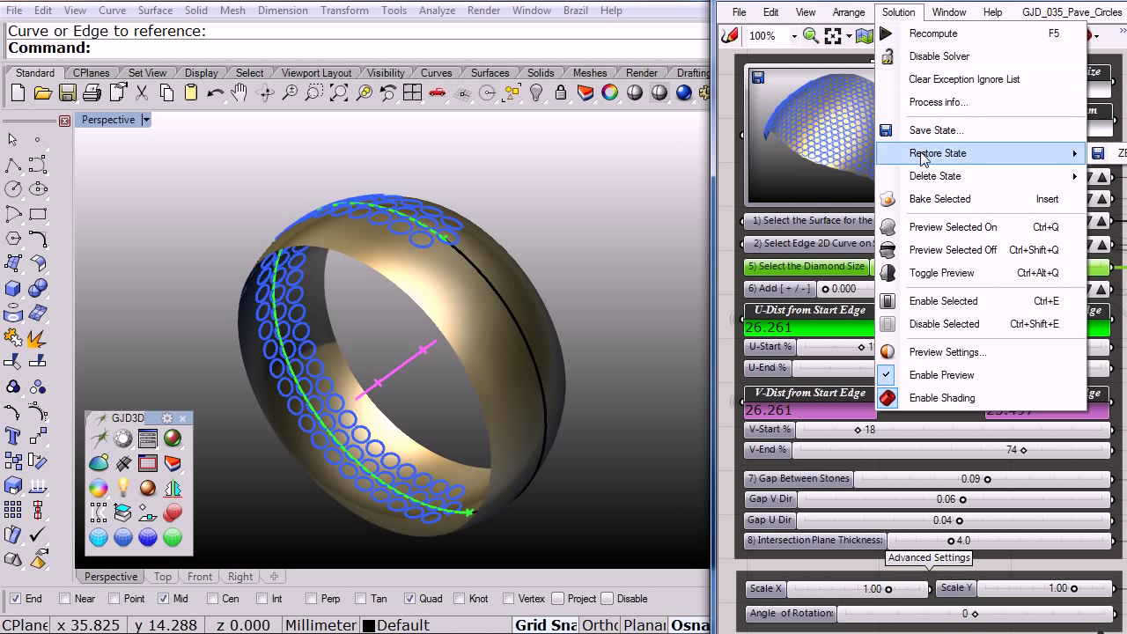
pyautogui.click(1119, 156)
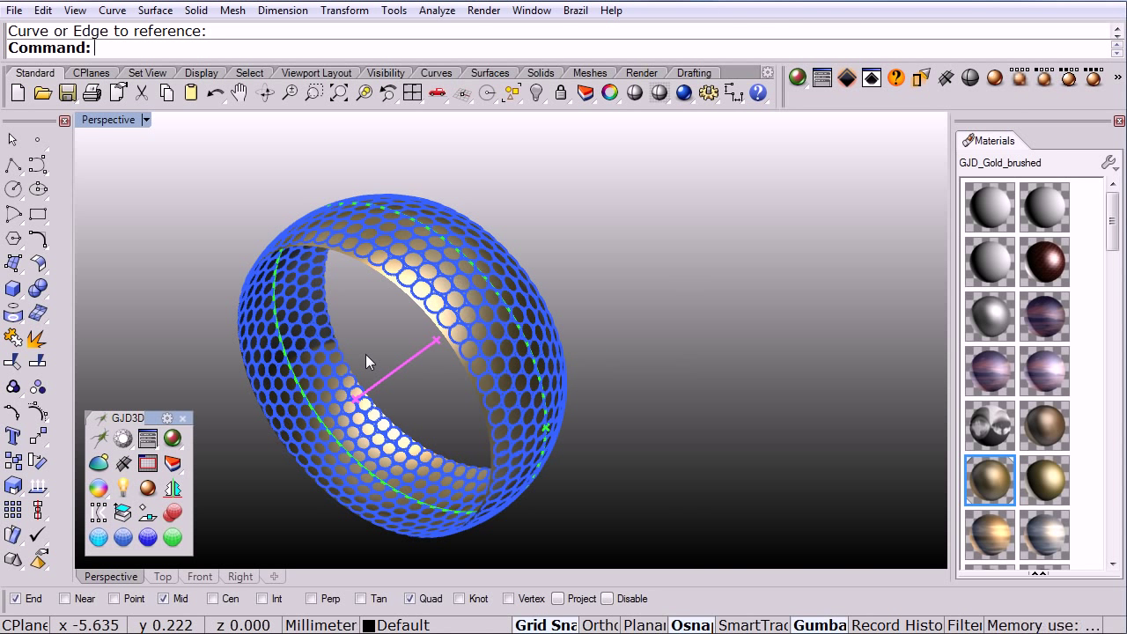
# Step: Orbit and zoom in closely on the ring's outer pavé stones
pyautogui.moveTo(365, 354); pyautogui.dragTo(434, 312, button='right')
pyautogui.scroll(-3, 435, 311)
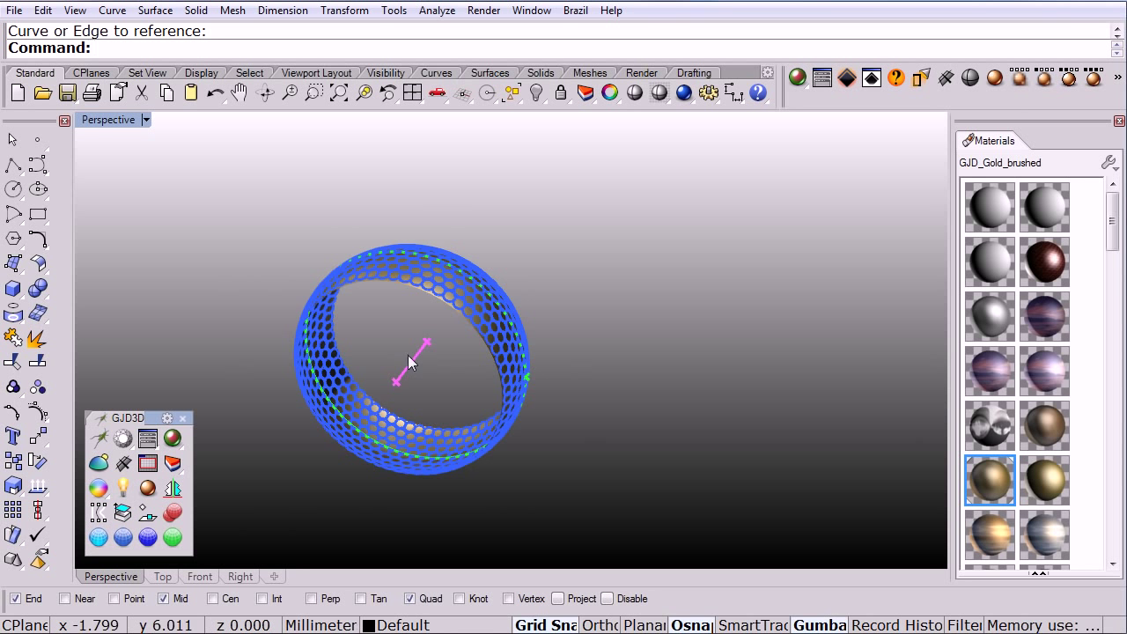
pyautogui.moveTo(388, 379); pyautogui.dragTo(320, 385, button='right')
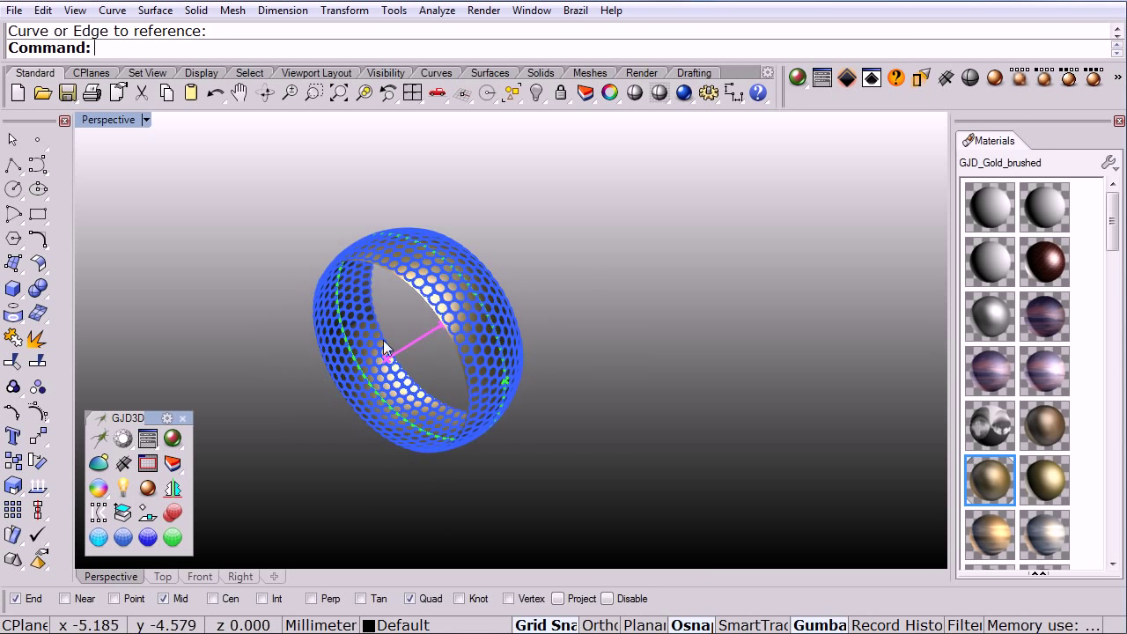
pyautogui.scroll(3, 384, 339)
pyautogui.hotkey('alt', 'Tab')
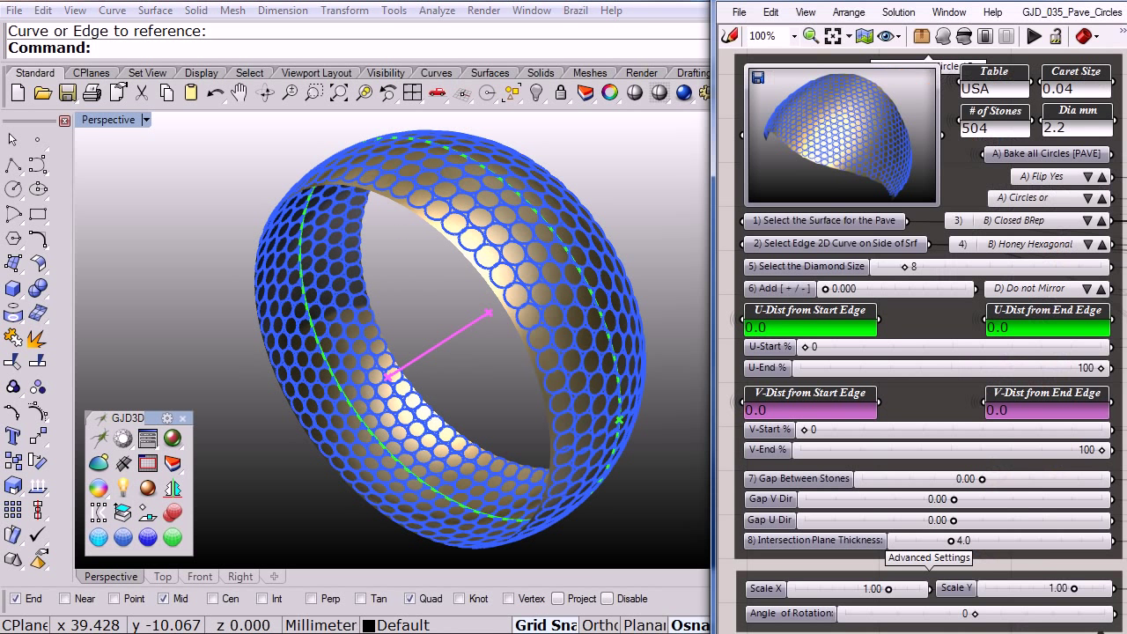
pyautogui.moveTo(634, 255); pyautogui.dragTo(612, 276, button='right')
pyautogui.scroll(5, 509, 264)
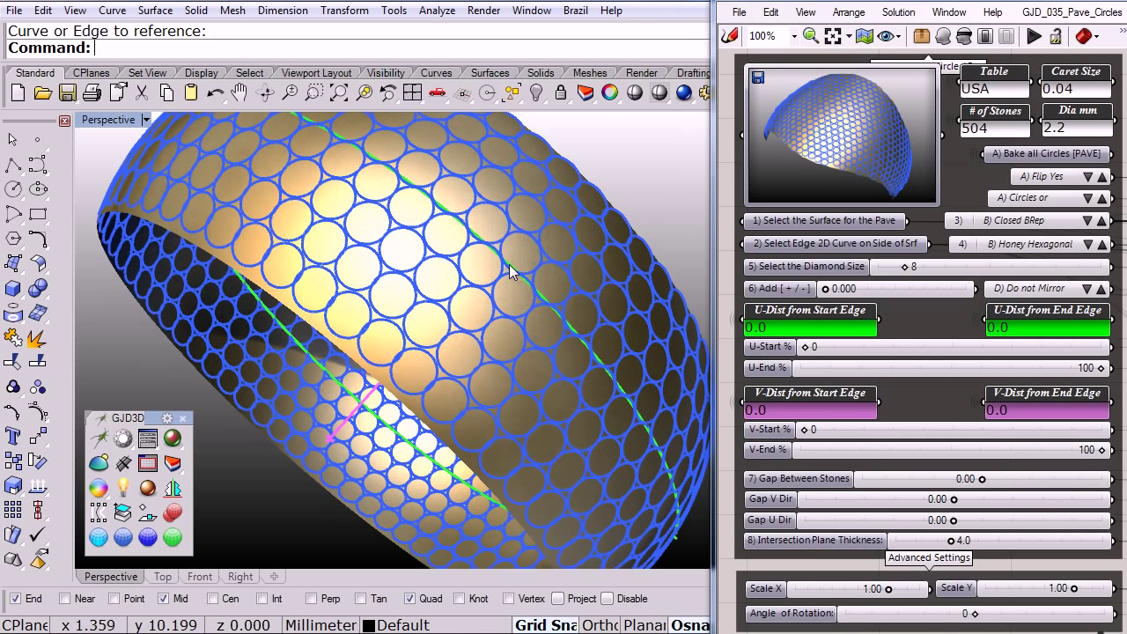
pyautogui.moveTo(509, 264); pyautogui.dragTo(476, 288, button='right')
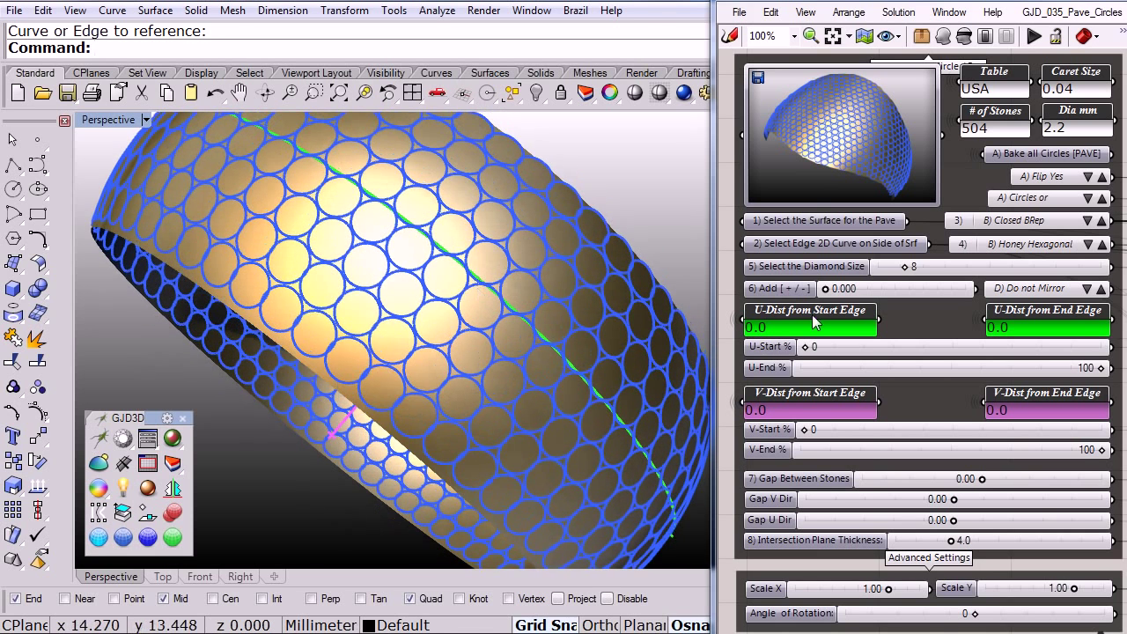
# Step: Set Diamond Size 10, stone gap 0.04, V gap 0.07 and U gap 0.09, giving 276 stones
pyautogui.moveTo(982, 479); pyautogui.dragTo(985, 480)
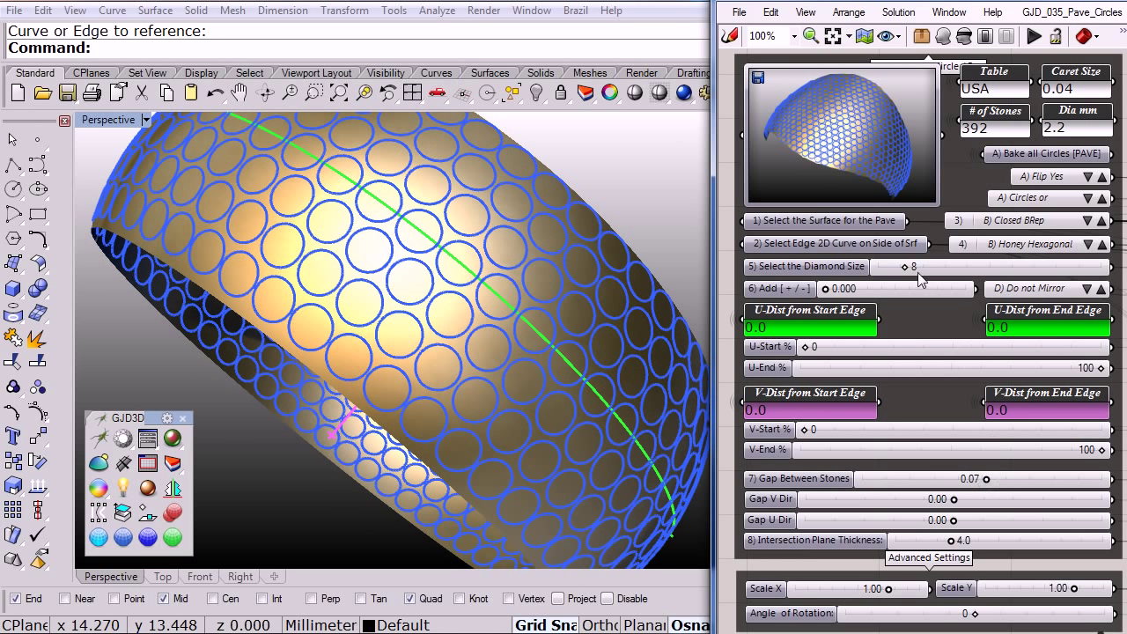
pyautogui.moveTo(909, 267); pyautogui.dragTo(912, 267)
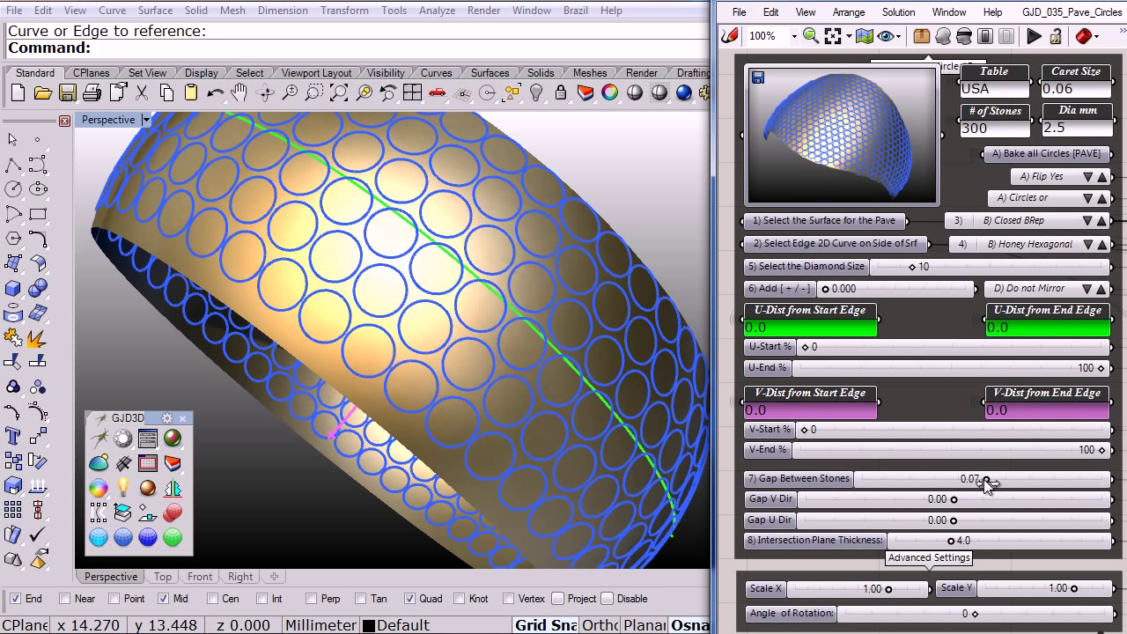
pyautogui.moveTo(987, 480); pyautogui.dragTo(984, 482)
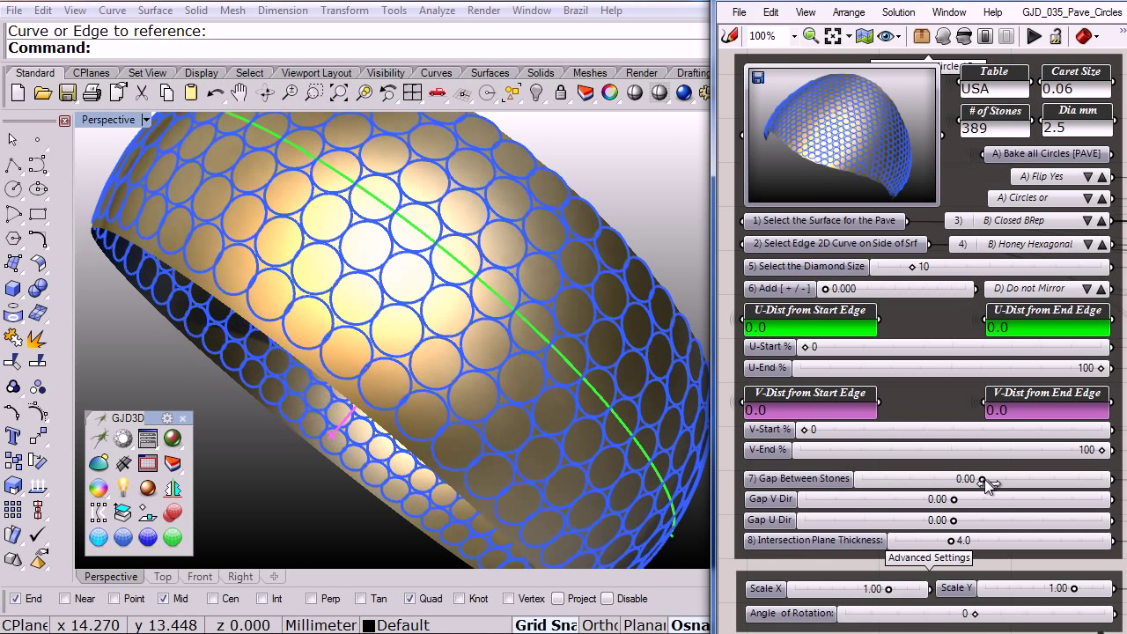
pyautogui.moveTo(987, 483); pyautogui.dragTo(988, 485)
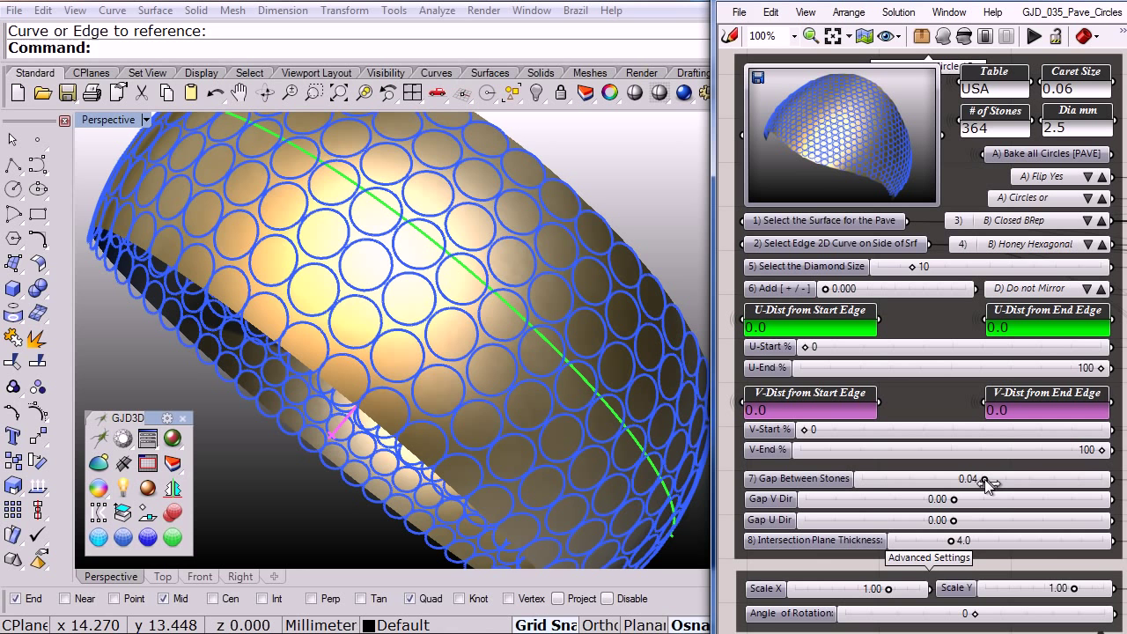
pyautogui.moveTo(956, 500); pyautogui.dragTo(968, 500)
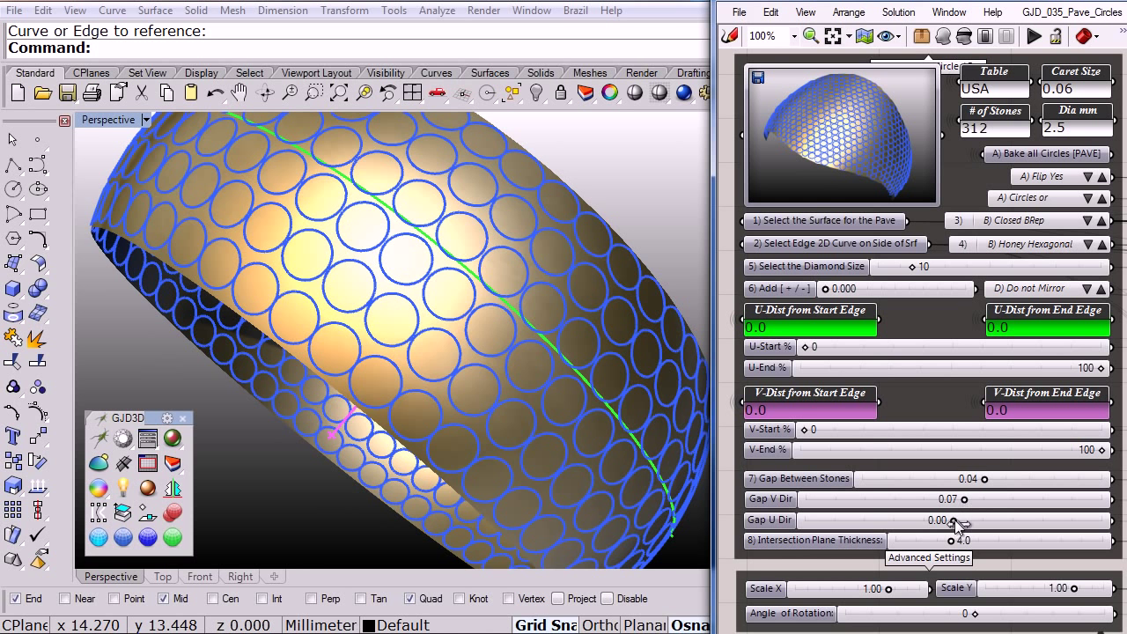
pyautogui.moveTo(955, 520); pyautogui.dragTo(968, 521)
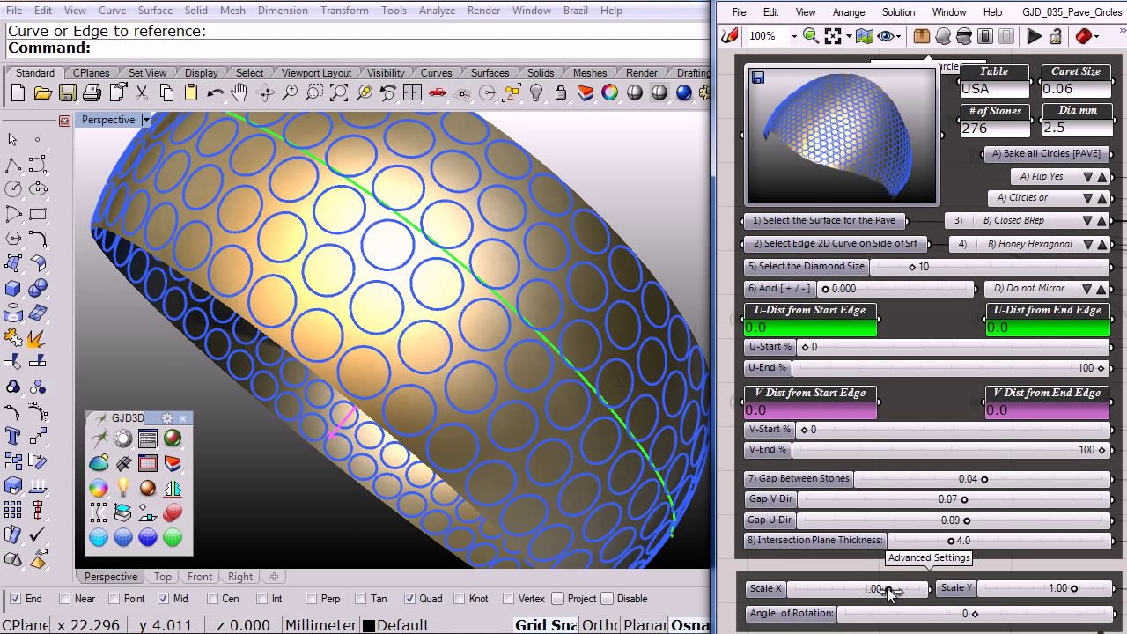
# Step: Scale stones to 0.46 in X, rotate them 45°, and tighten gaps to -0.06 and U -0.18
pyautogui.moveTo(881, 588)
pyautogui.mouseDown()
pyautogui.moveTo(895, 596)
pyautogui.moveTo(873, 595)
pyautogui.mouseUp()
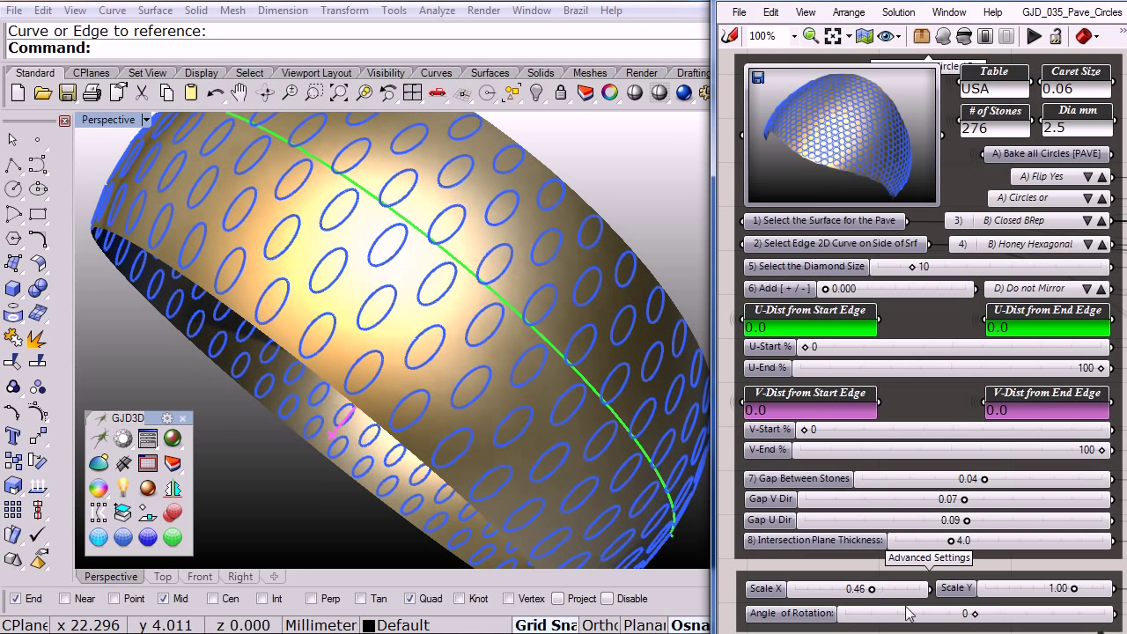
pyautogui.moveTo(975, 616); pyautogui.dragTo(1041, 619)
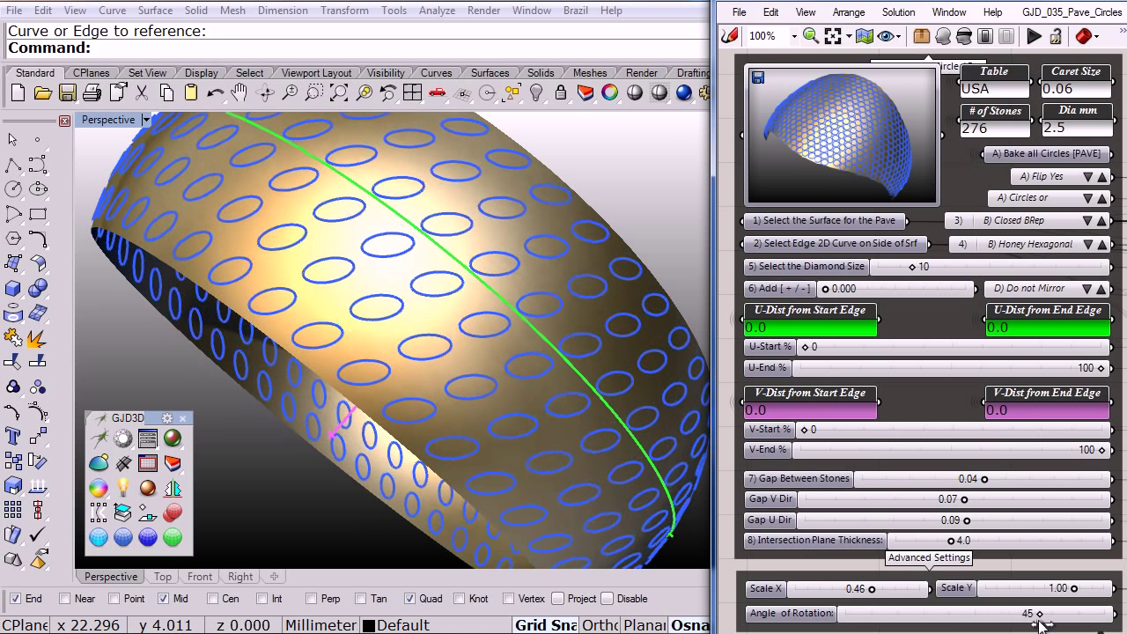
pyautogui.moveTo(986, 480); pyautogui.dragTo(956, 504)
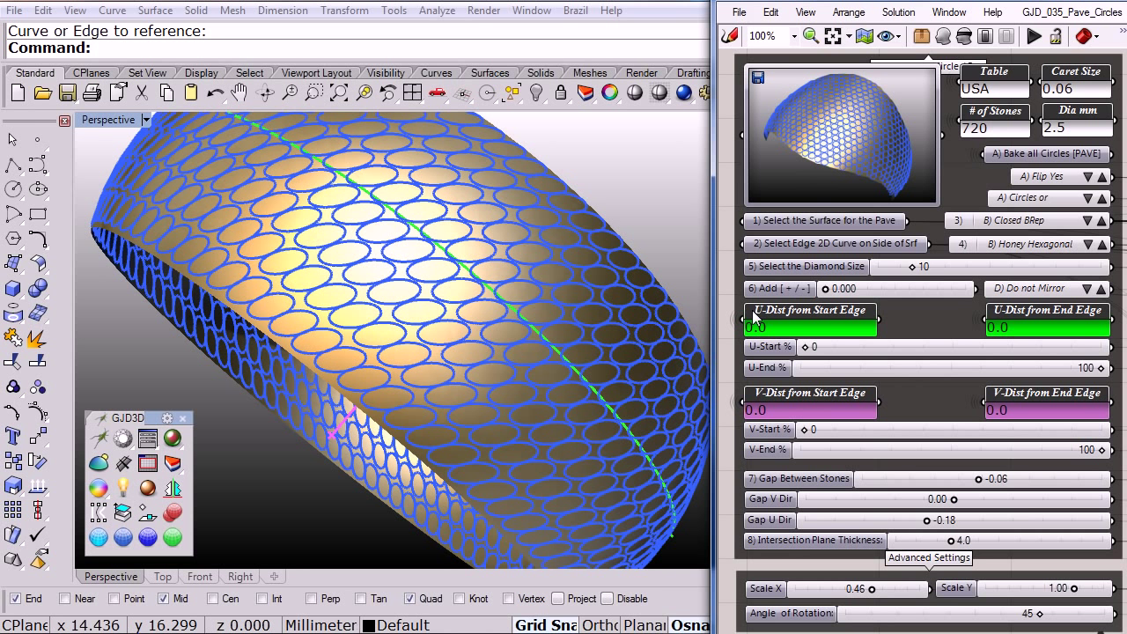
# Step: Check the Solution menu's saved states, then orbit to view the ring's inner opening
pyautogui.click(900, 12)
pyautogui.moveTo(916, 158)
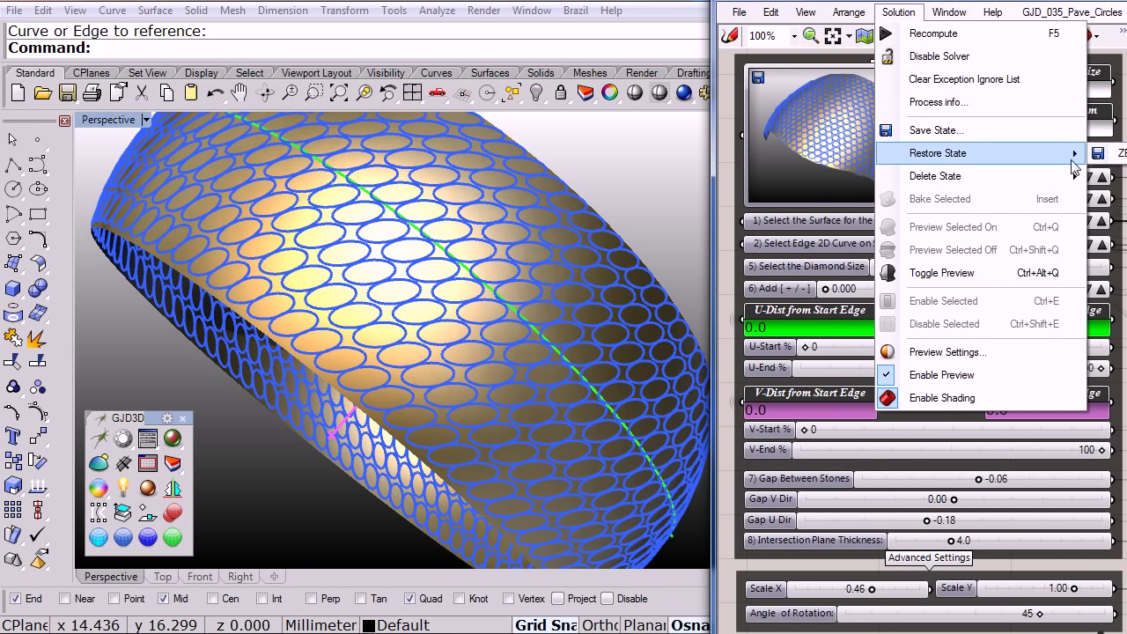
pyautogui.press('Escape')
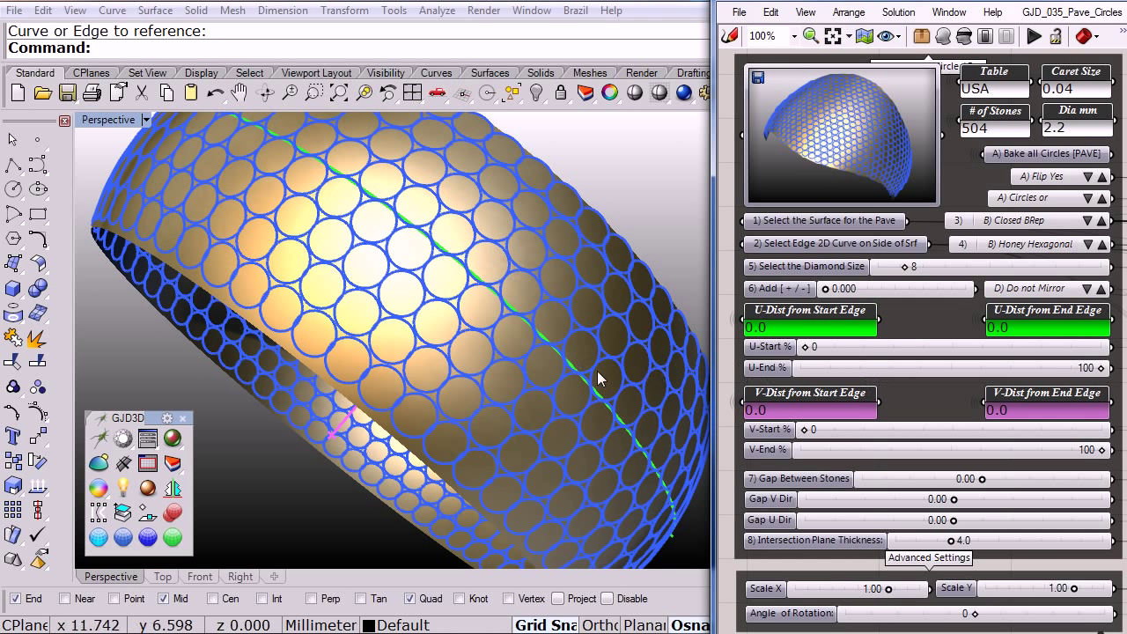
pyautogui.moveTo(532, 397); pyautogui.dragTo(488, 368, button='right')
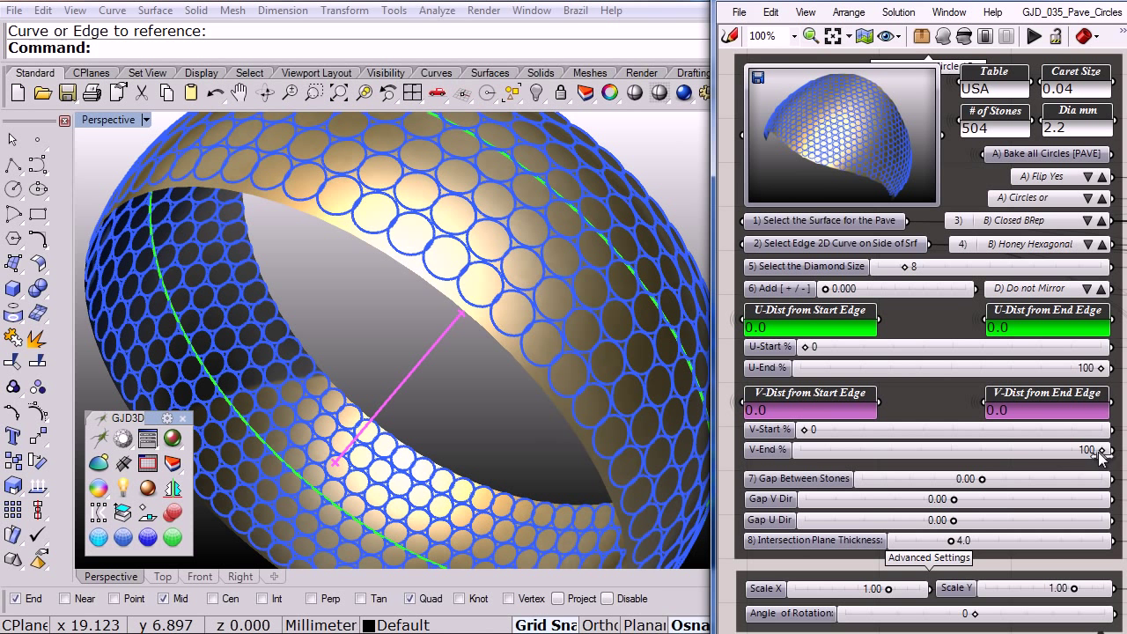
# Step: Confine stones to V 69–100% with gaps 0.01, V -0.02 and U 0.12, giving 102 stones
pyautogui.moveTo(1101, 450)
pyautogui.mouseDown()
pyautogui.moveTo(1051, 465)
pyautogui.moveTo(1103, 453)
pyautogui.mouseUp()
pyautogui.moveTo(806, 432); pyautogui.dragTo(1012, 438)
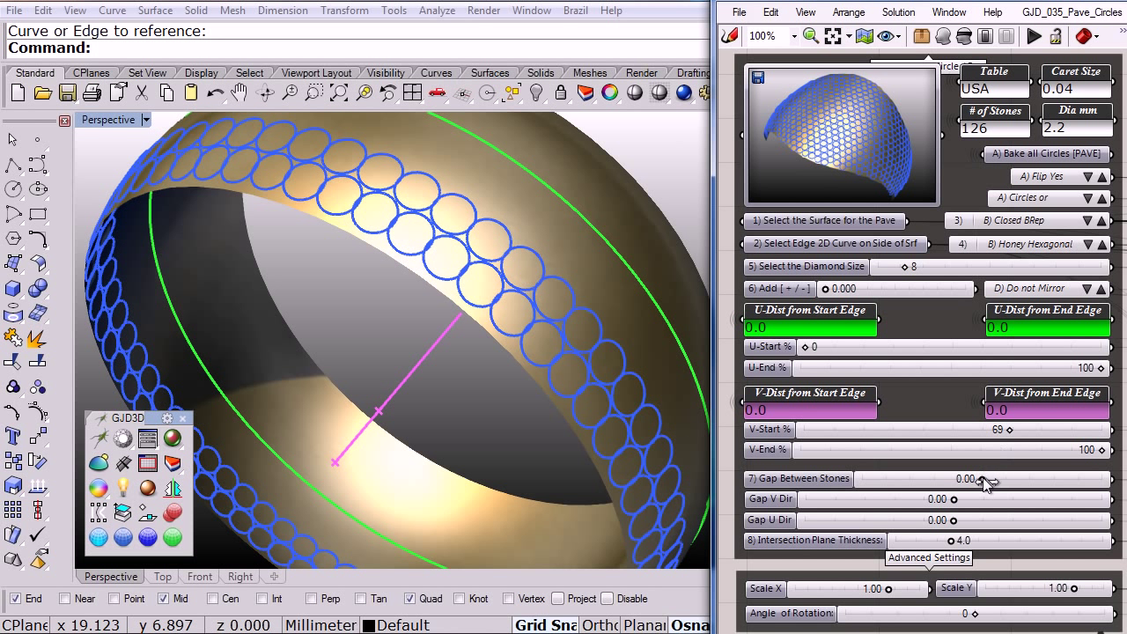
pyautogui.moveTo(983, 480); pyautogui.dragTo(975, 524)
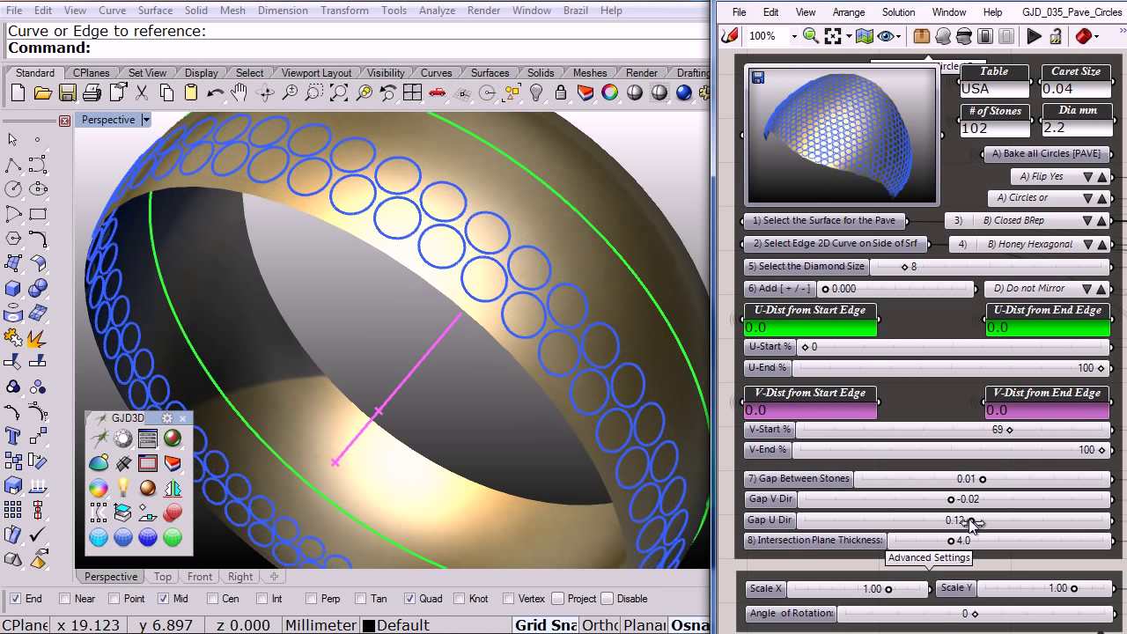
pyautogui.moveTo(463, 349); pyautogui.dragTo(438, 374, button='right')
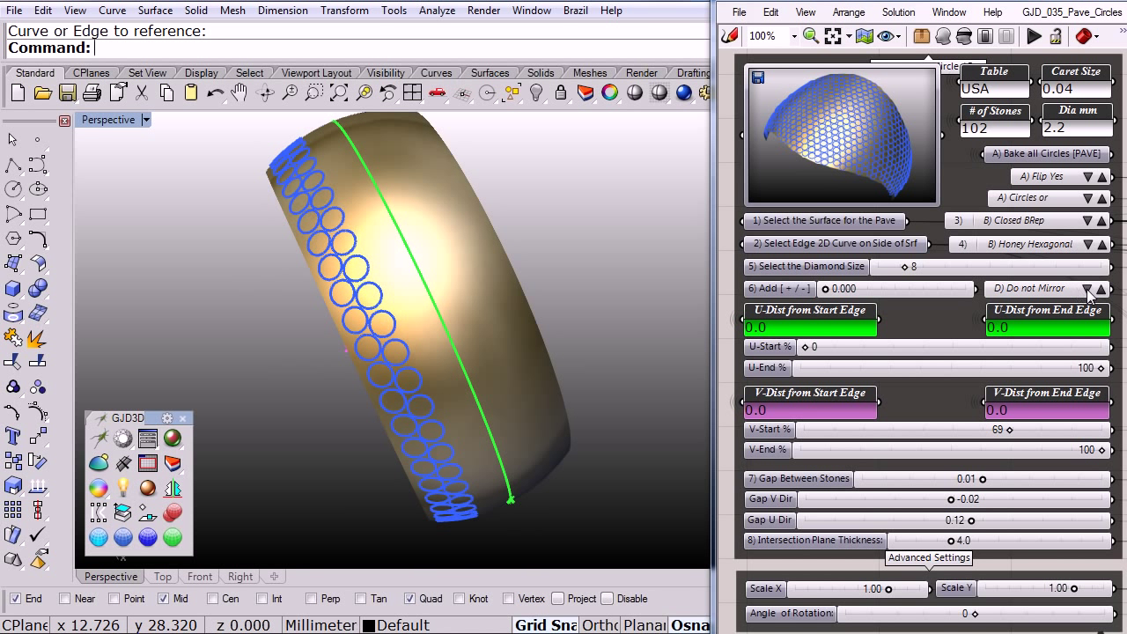
# Step: Step the mirror option from Mirror YZ to Mirror XZ and inspect both stone bands
pyautogui.click(1088, 290)
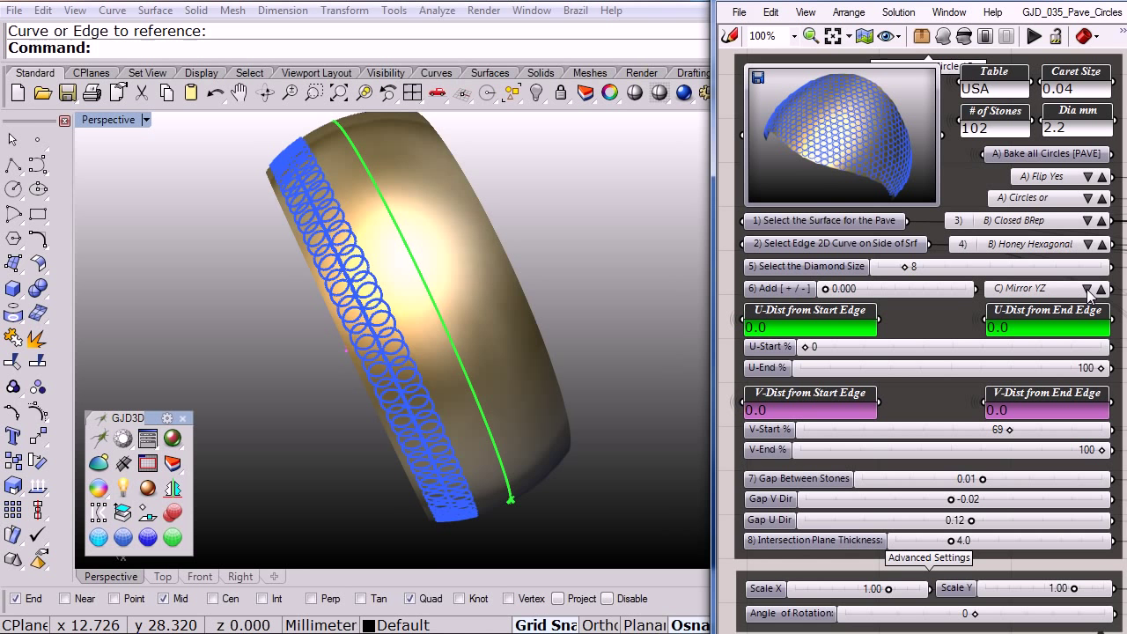
pyautogui.click(1088, 289)
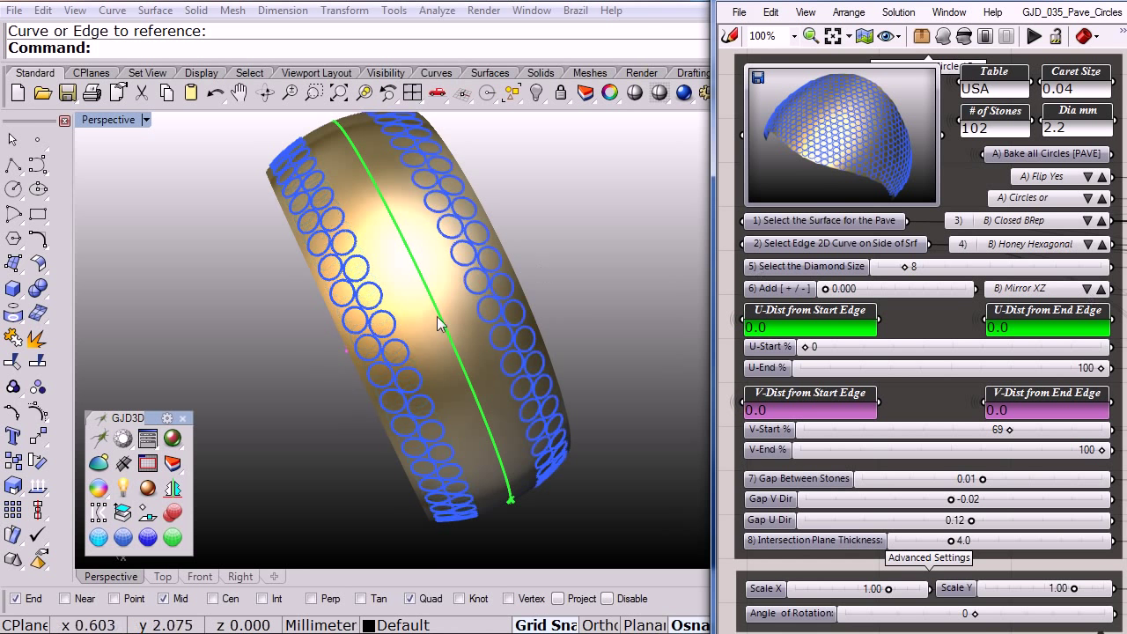
pyautogui.moveTo(441, 322); pyautogui.dragTo(502, 357, button='right')
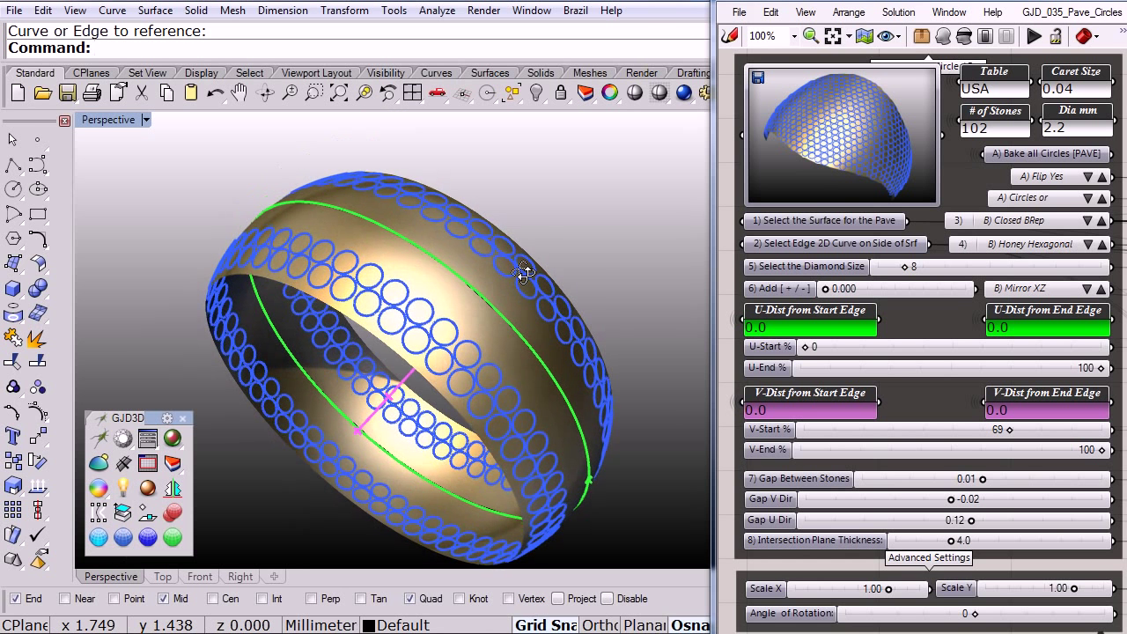
pyautogui.scroll(2, 502, 361)
pyautogui.scroll(2, 508, 365)
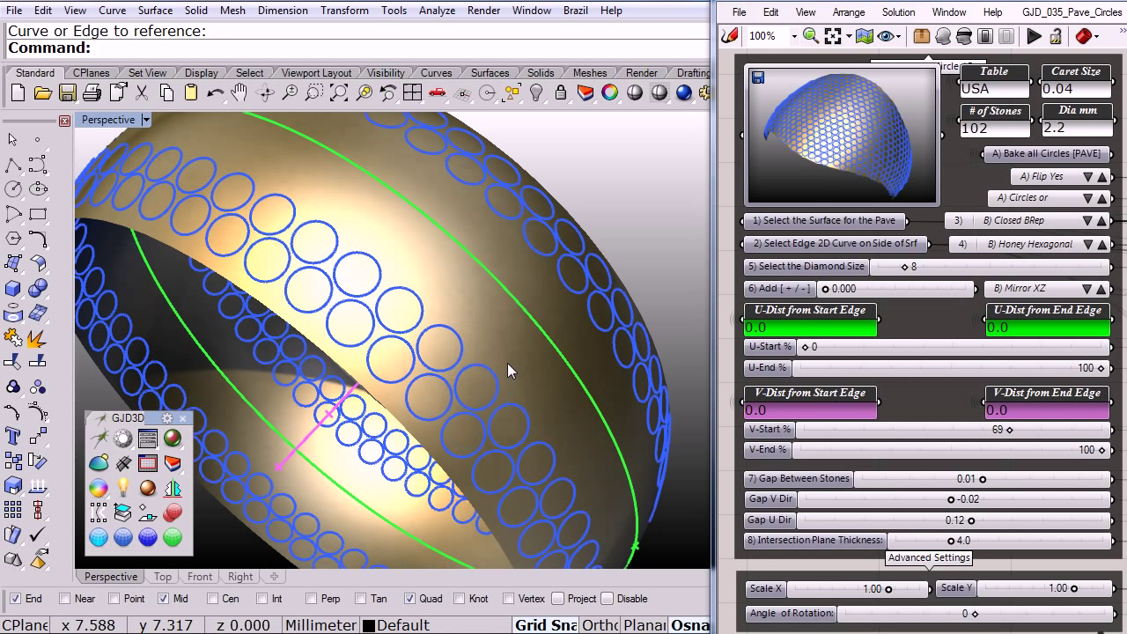